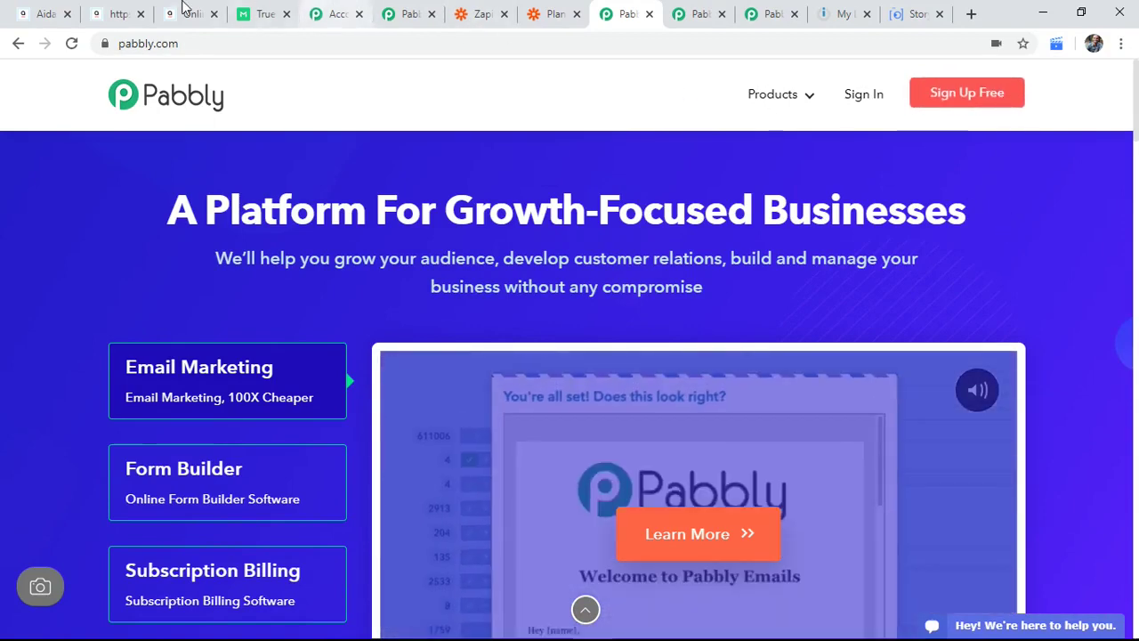
Step: Look at the appointment-booking form, then bring up the aidaform.com home page
{"action": "left_click", "coordinate": [109, 9]}
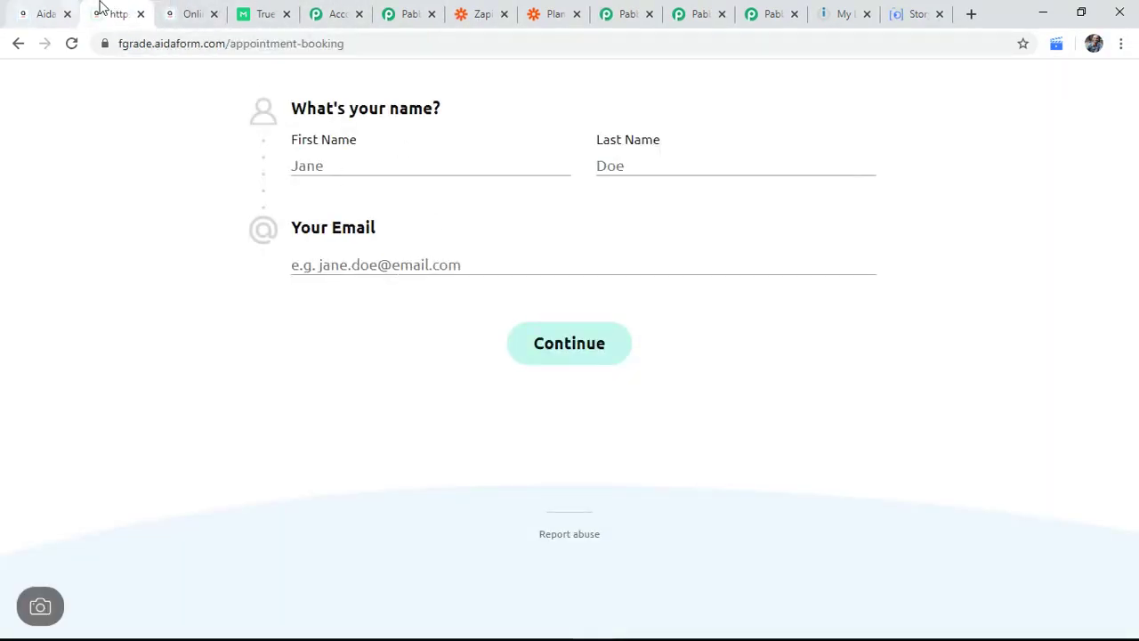
{"action": "left_click", "coordinate": [183, 11]}
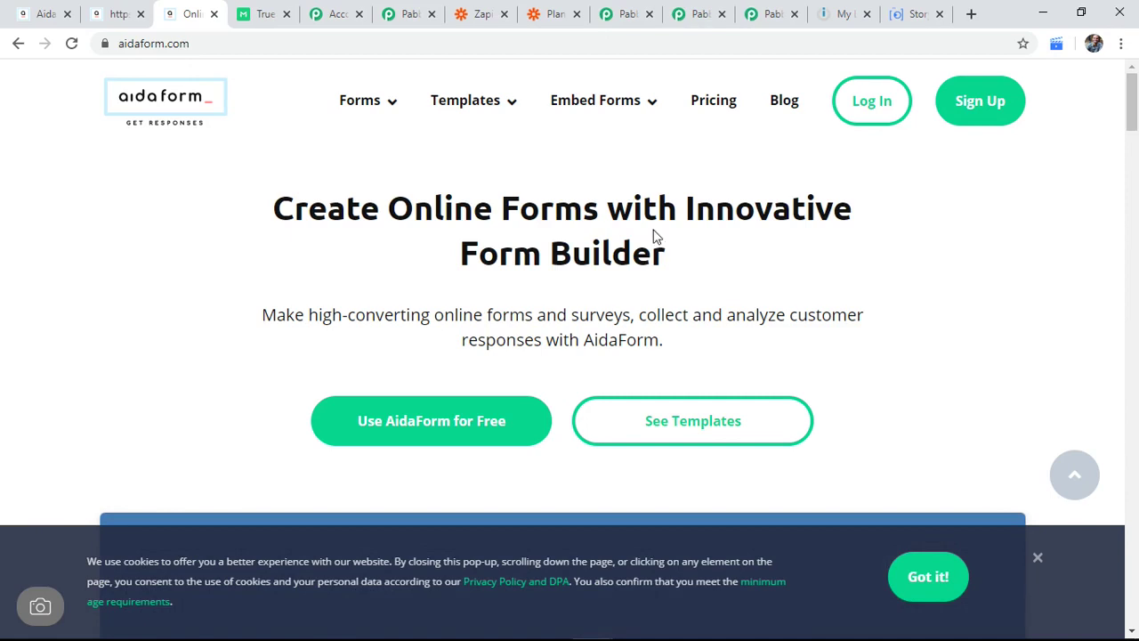
Step: Go to the Zapier site and open its Plans & Pricing page
{"action": "left_click", "coordinate": [482, 13]}
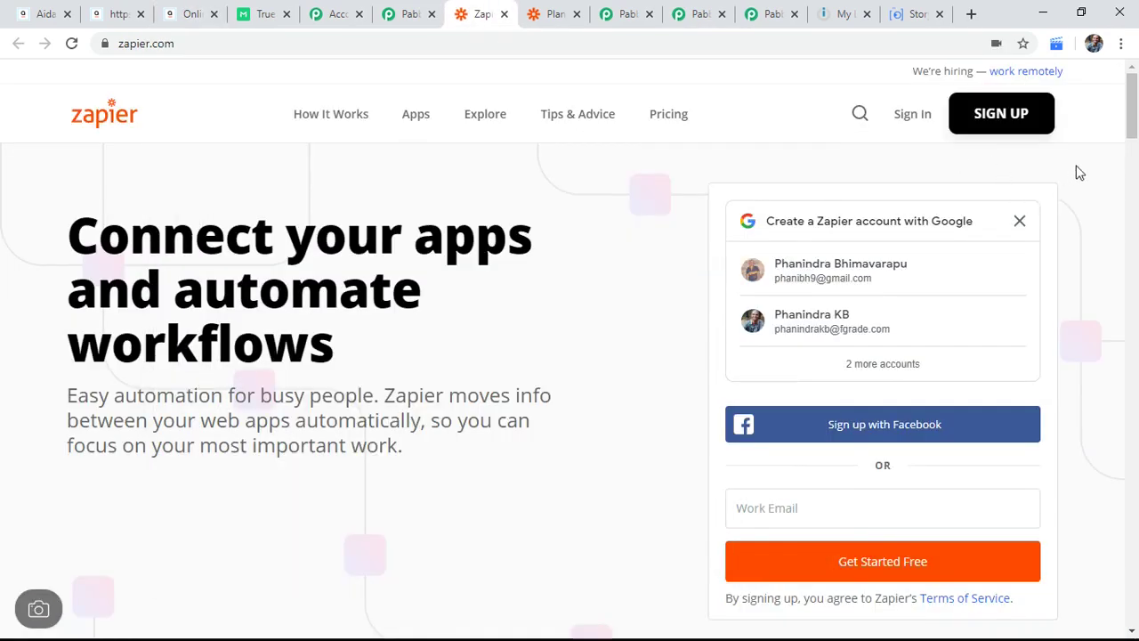
{"action": "scroll", "coordinate": [622, 298], "scroll_direction": "down", "scroll_amount": 3}
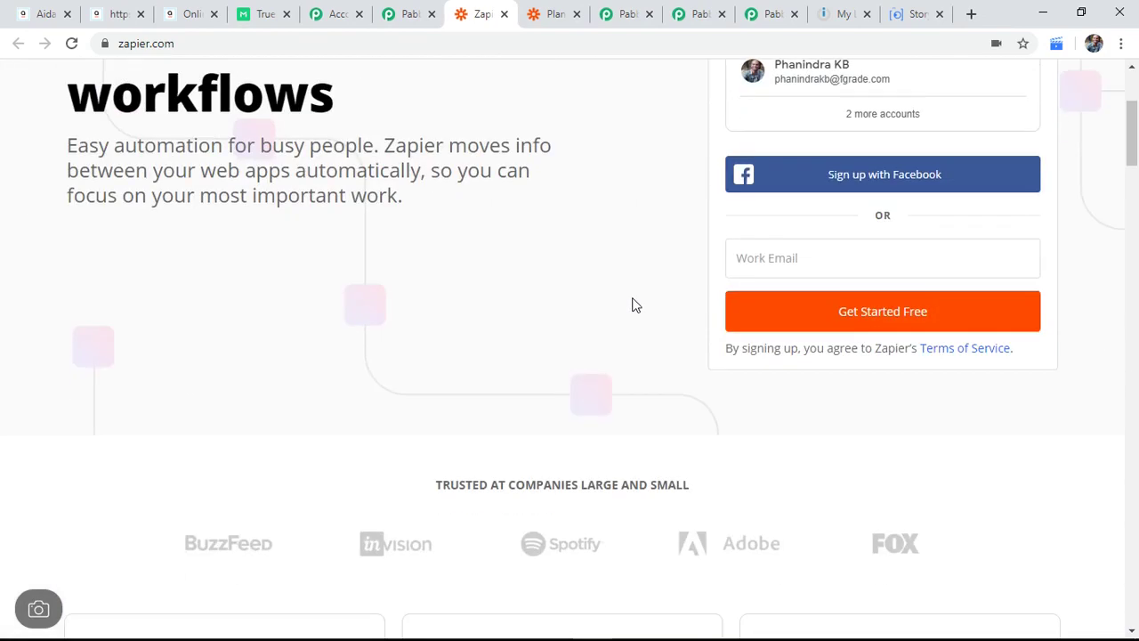
{"action": "scroll", "coordinate": [632, 305], "scroll_direction": "up", "scroll_amount": 3}
{"action": "left_click", "coordinate": [673, 118]}
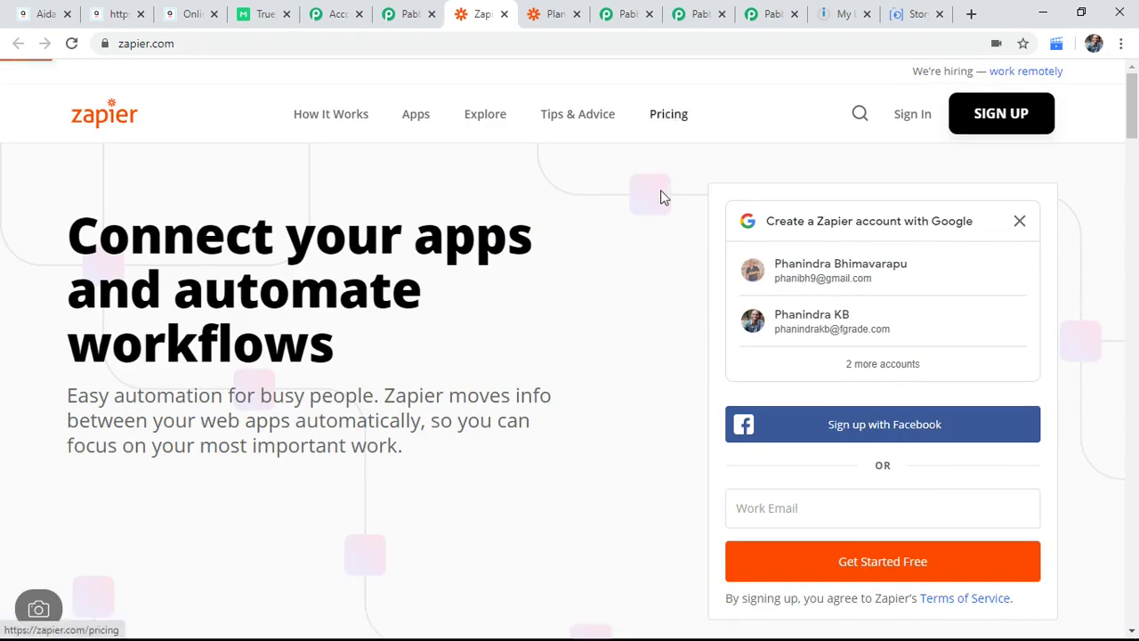
Step: Scroll to the plan cards and briefly highlight the Free plan's '100 Tasks /mo' limit
{"action": "scroll", "coordinate": [605, 392], "scroll_direction": "down", "scroll_amount": 9}
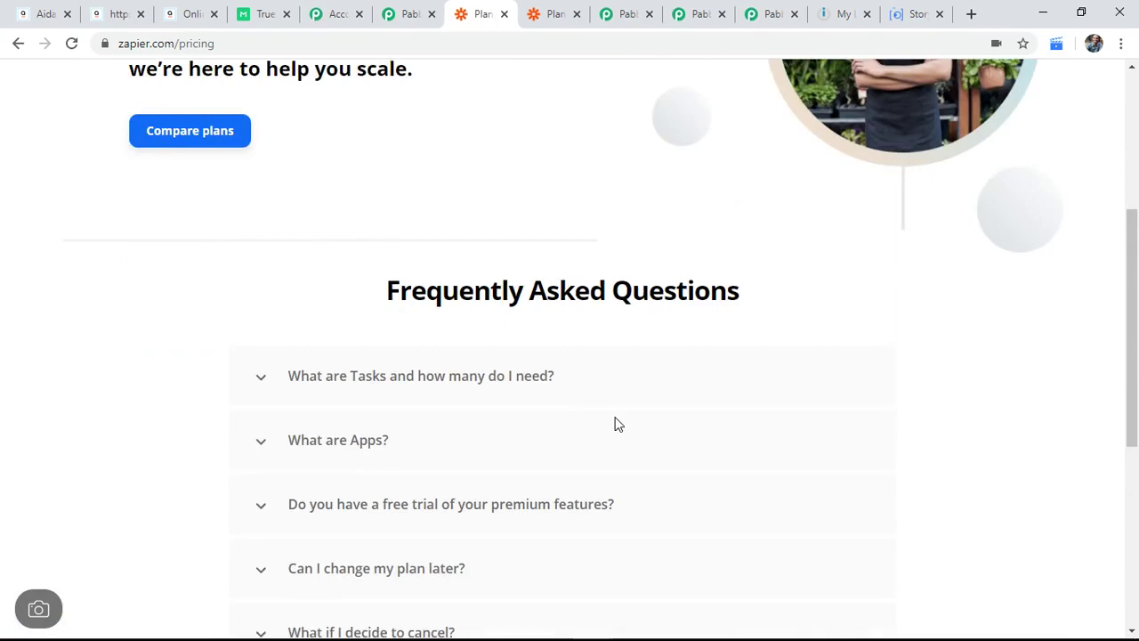
{"action": "scroll", "coordinate": [717, 348], "scroll_direction": "up", "scroll_amount": 10}
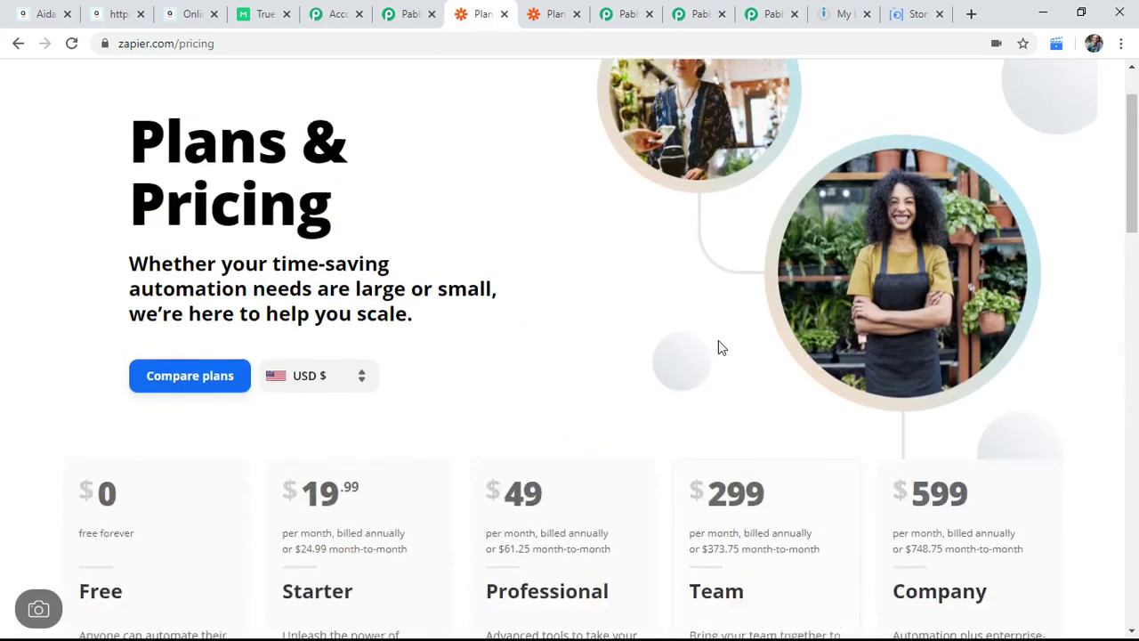
{"action": "scroll", "coordinate": [621, 386], "scroll_direction": "down", "scroll_amount": 3}
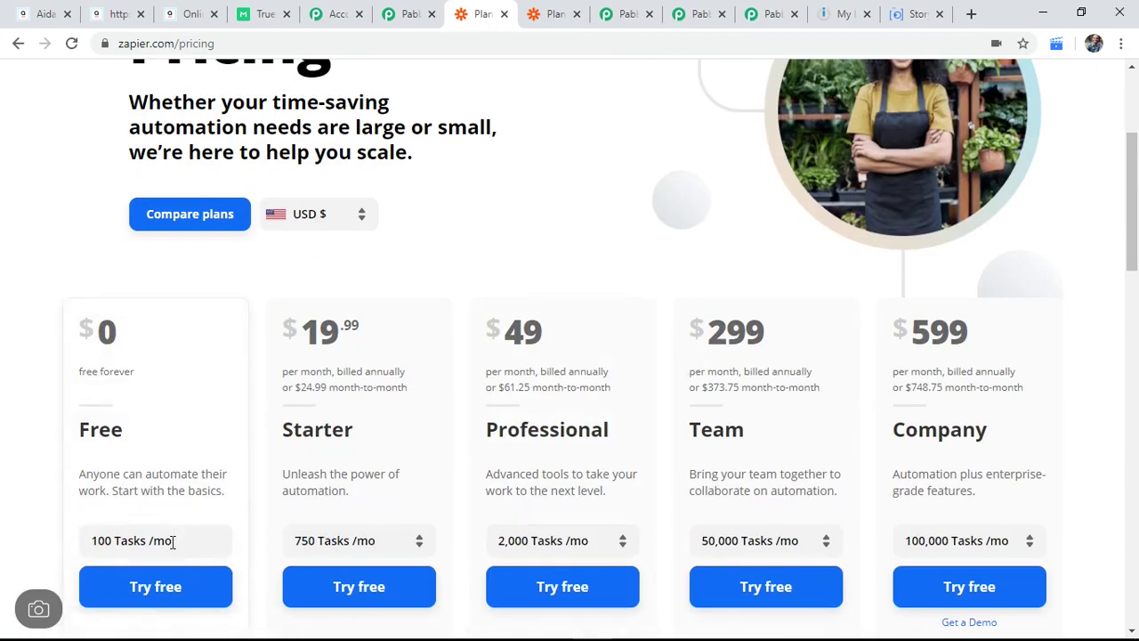
{"action": "left_click_drag", "start_coordinate": [178, 544], "coordinate": [87, 540]}
{"action": "left_click", "coordinate": [240, 430]}
{"action": "scroll", "coordinate": [237, 428], "scroll_direction": "down", "scroll_amount": 1}
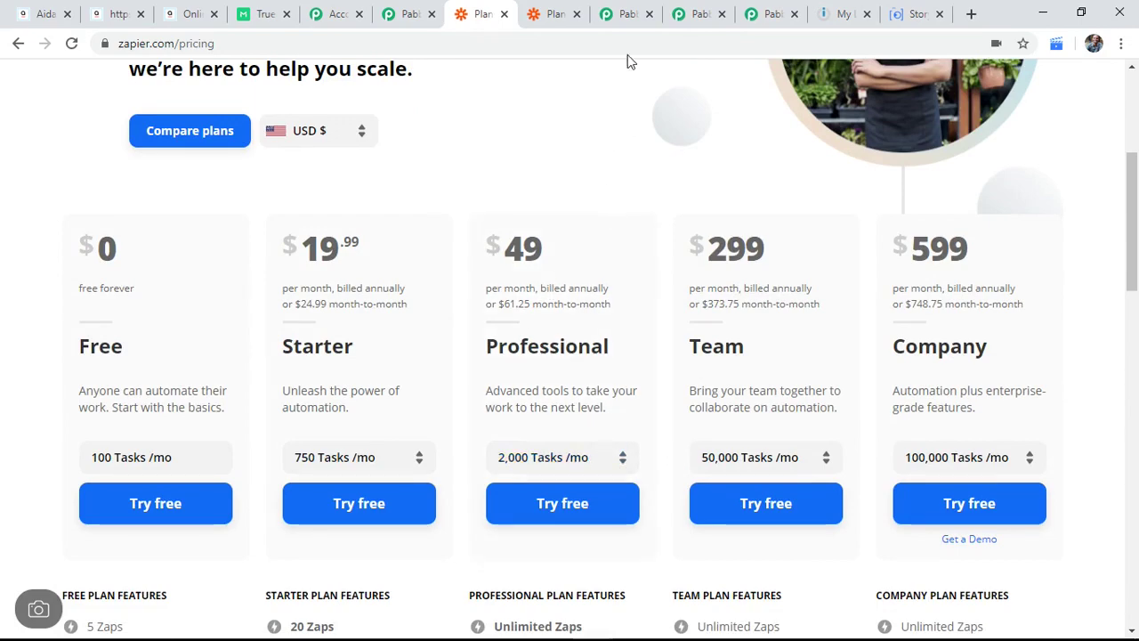
Step: Browse the Pabbly home page and the Pabbly Connect product page
{"action": "left_click", "coordinate": [628, 14]}
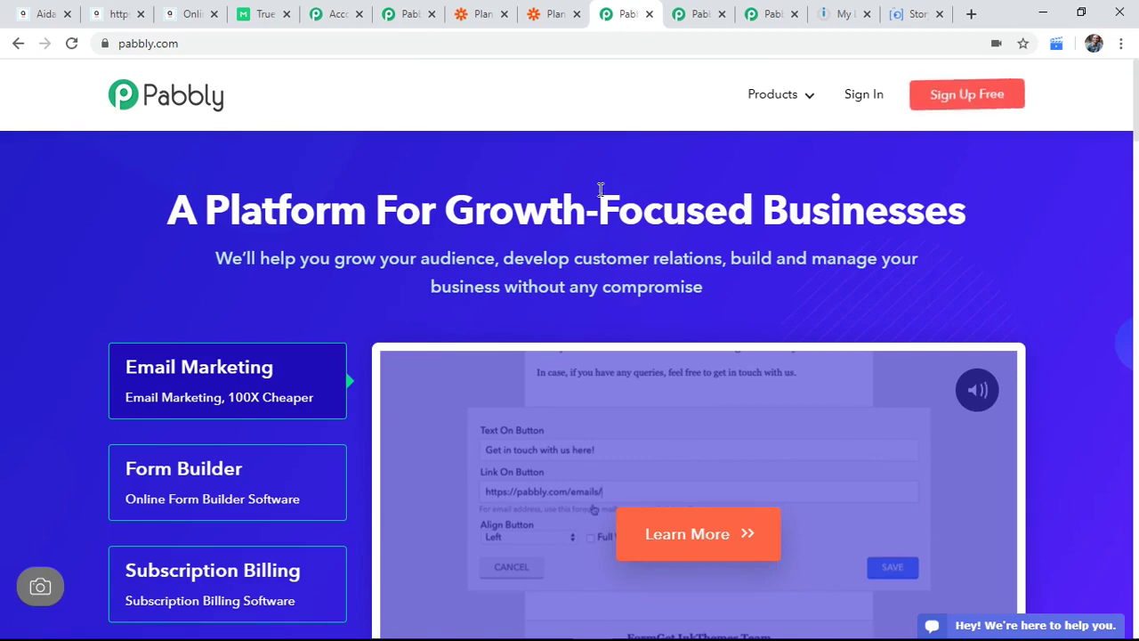
{"action": "scroll", "coordinate": [594, 285], "scroll_direction": "down", "scroll_amount": 2}
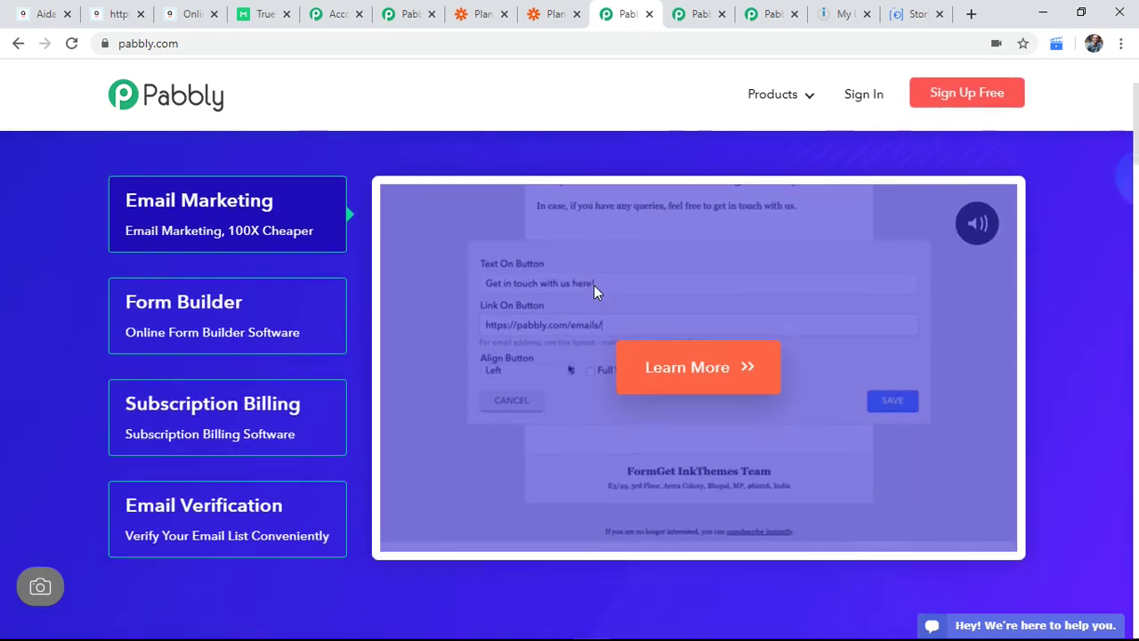
{"action": "scroll", "coordinate": [620, 371], "scroll_direction": "down", "scroll_amount": 6}
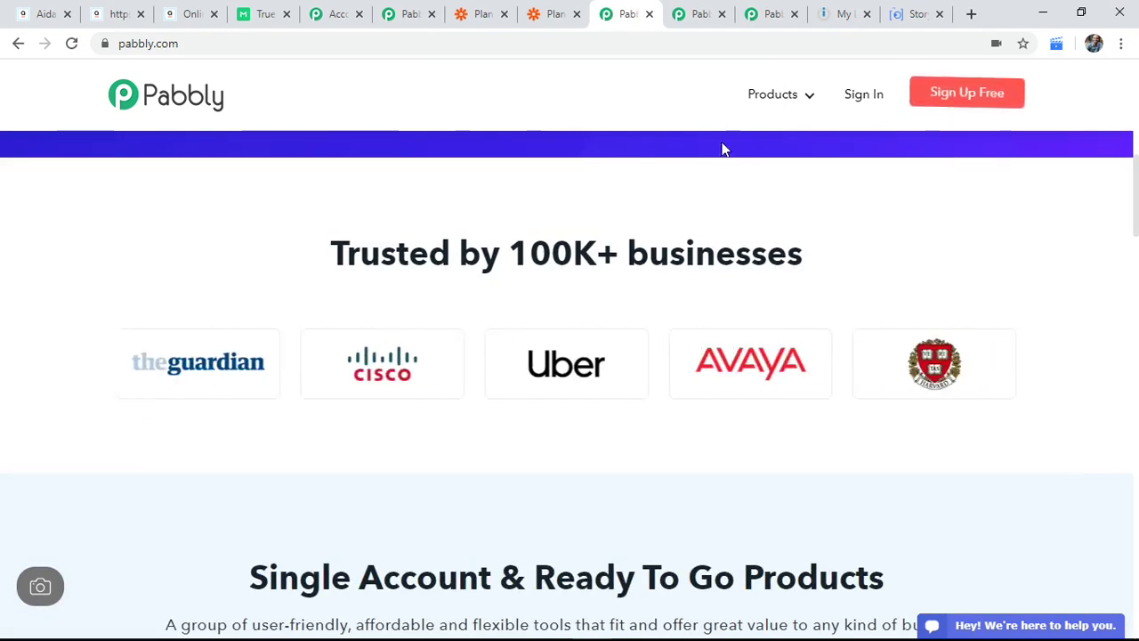
{"action": "left_click", "coordinate": [702, 9]}
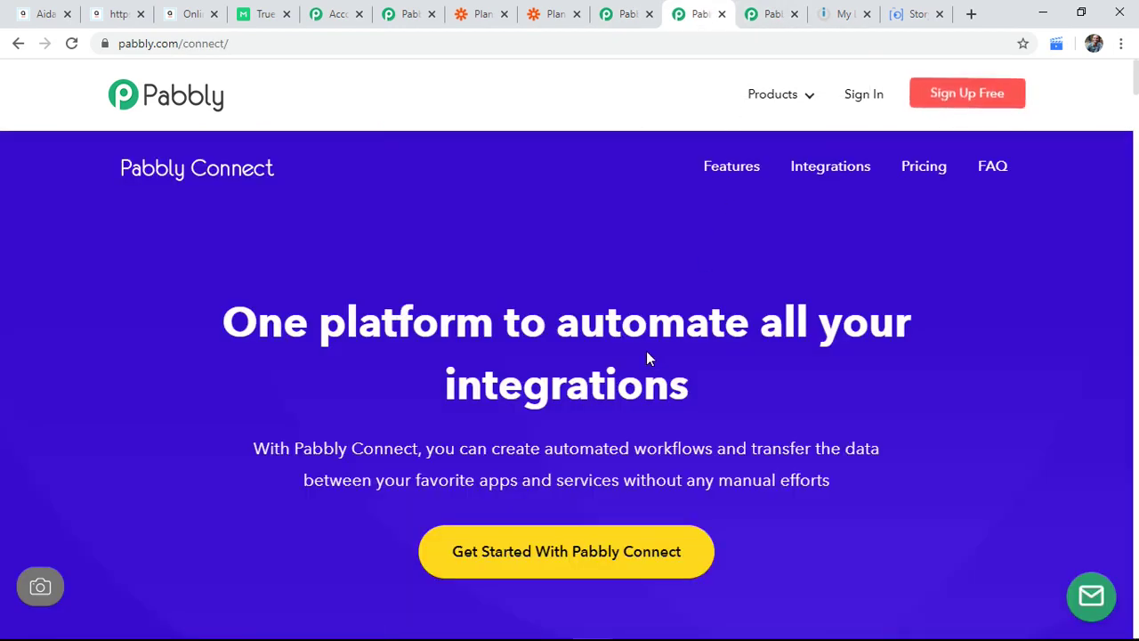
{"action": "scroll", "coordinate": [647, 352], "scroll_direction": "down", "scroll_amount": 1}
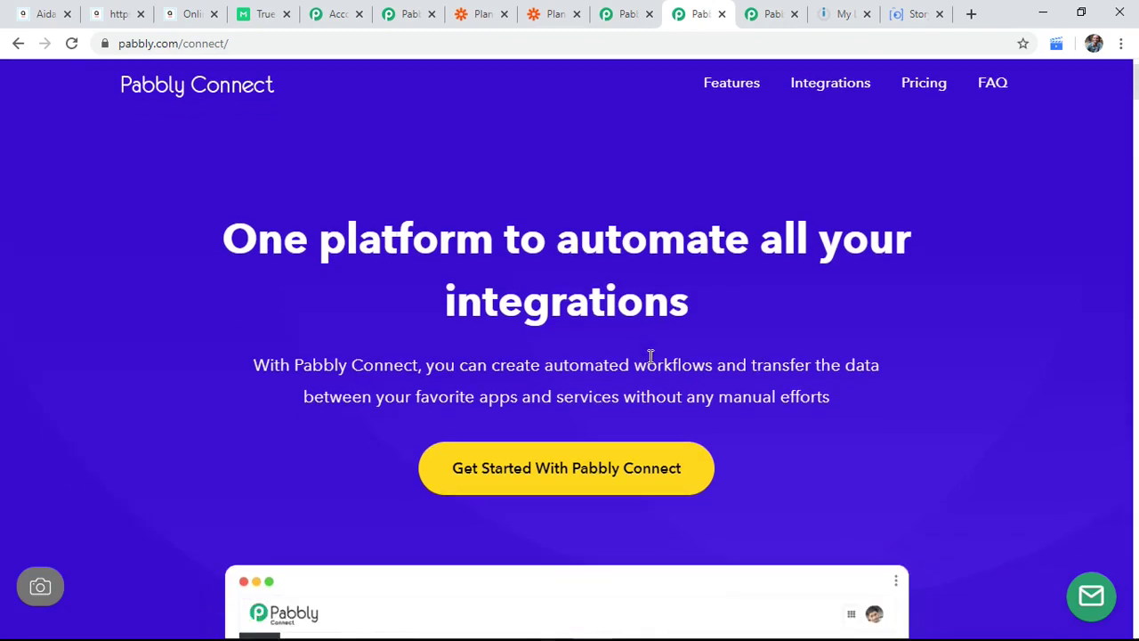
{"action": "scroll", "coordinate": [651, 356], "scroll_direction": "down", "scroll_amount": 10}
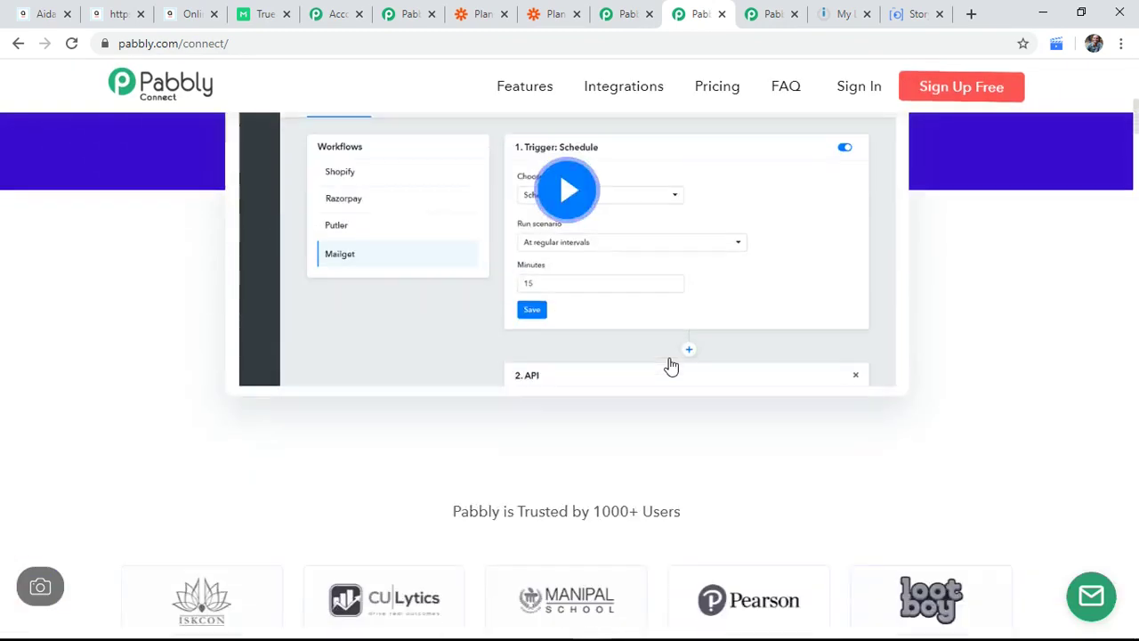
Step: Scroll the Pabbly Connect pricing page to the Starter, Rookie, Pro and Advance plan cards
{"action": "left_click", "coordinate": [774, 10]}
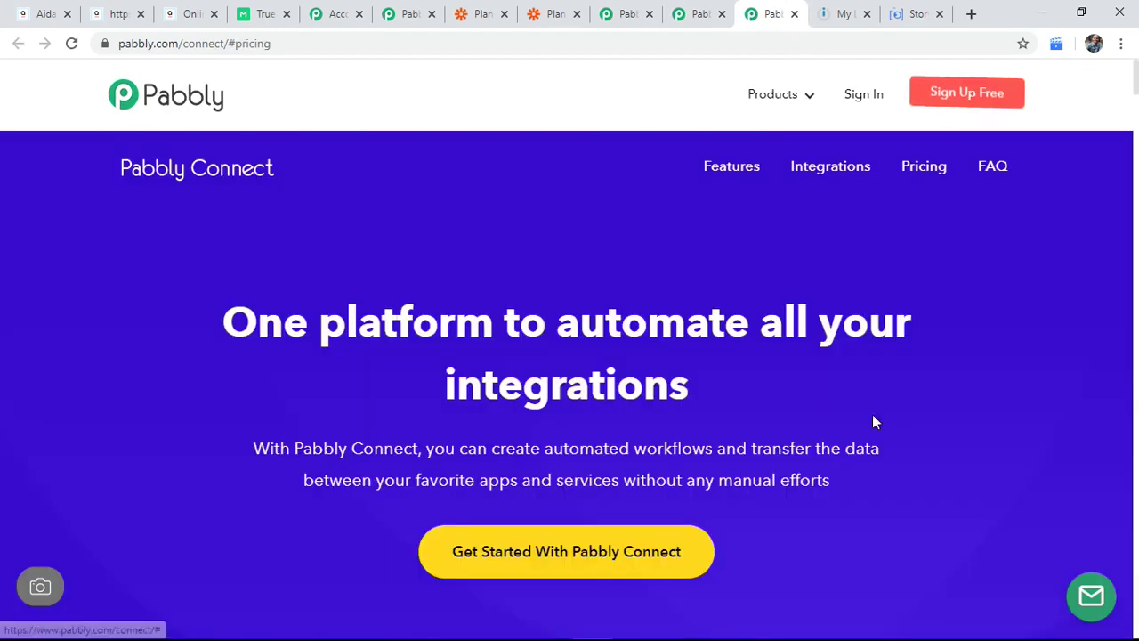
{"action": "scroll", "coordinate": [871, 421], "scroll_direction": "down", "scroll_amount": 4}
{"action": "scroll", "coordinate": [876, 452], "scroll_direction": "down", "scroll_amount": 10}
{"action": "scroll", "coordinate": [876, 451], "scroll_direction": "up", "scroll_amount": 6}
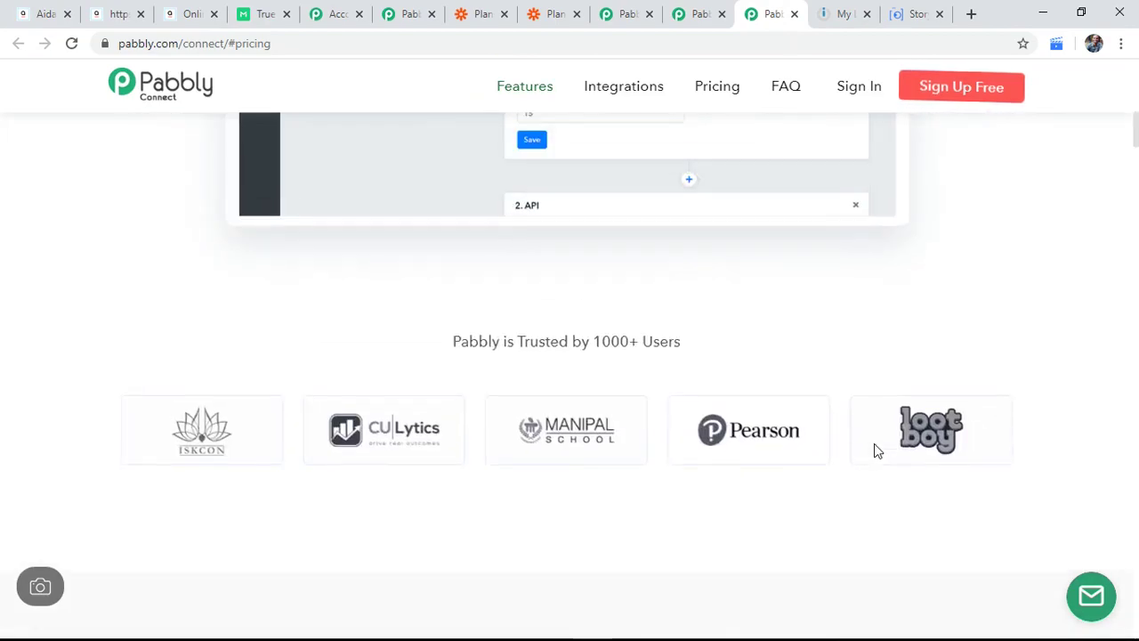
{"action": "scroll", "coordinate": [876, 451], "scroll_direction": "up", "scroll_amount": 8}
{"action": "scroll", "coordinate": [874, 451], "scroll_direction": "down", "scroll_amount": 10}
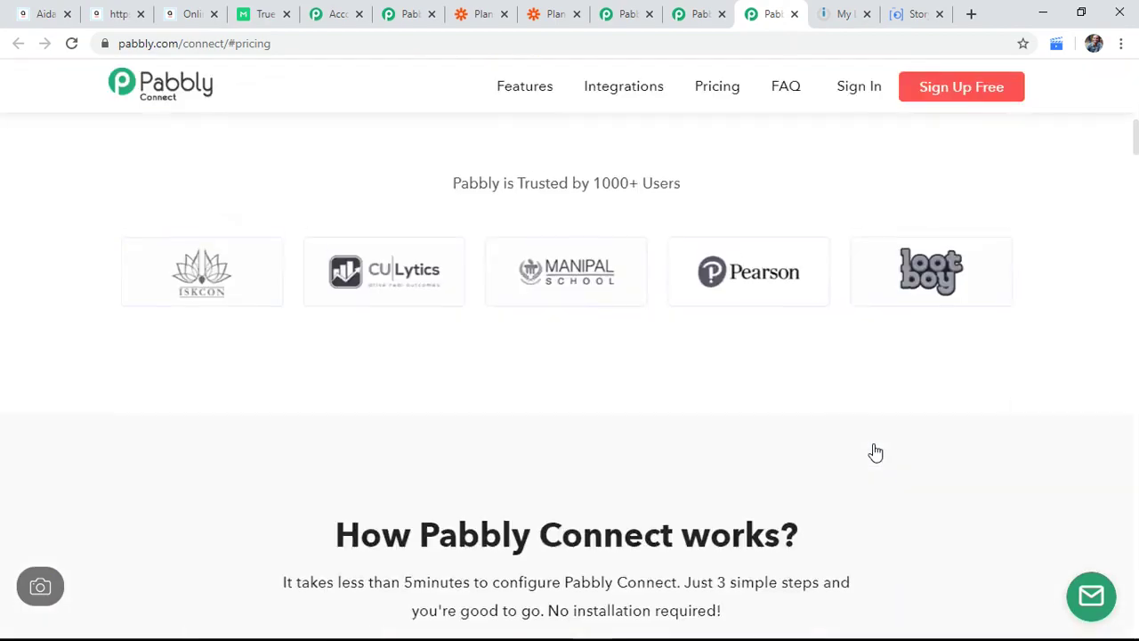
{"action": "scroll", "coordinate": [873, 451], "scroll_direction": "down", "scroll_amount": 10}
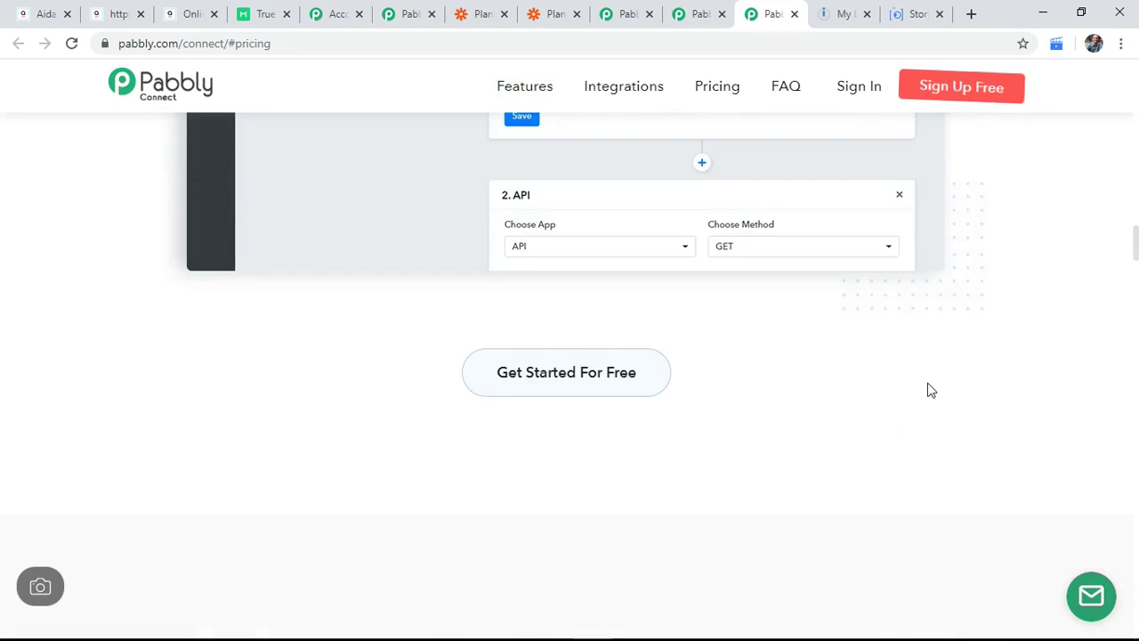
{"action": "scroll", "coordinate": [928, 386], "scroll_direction": "down", "scroll_amount": 5}
{"action": "scroll", "coordinate": [925, 392], "scroll_direction": "up", "scroll_amount": 2}
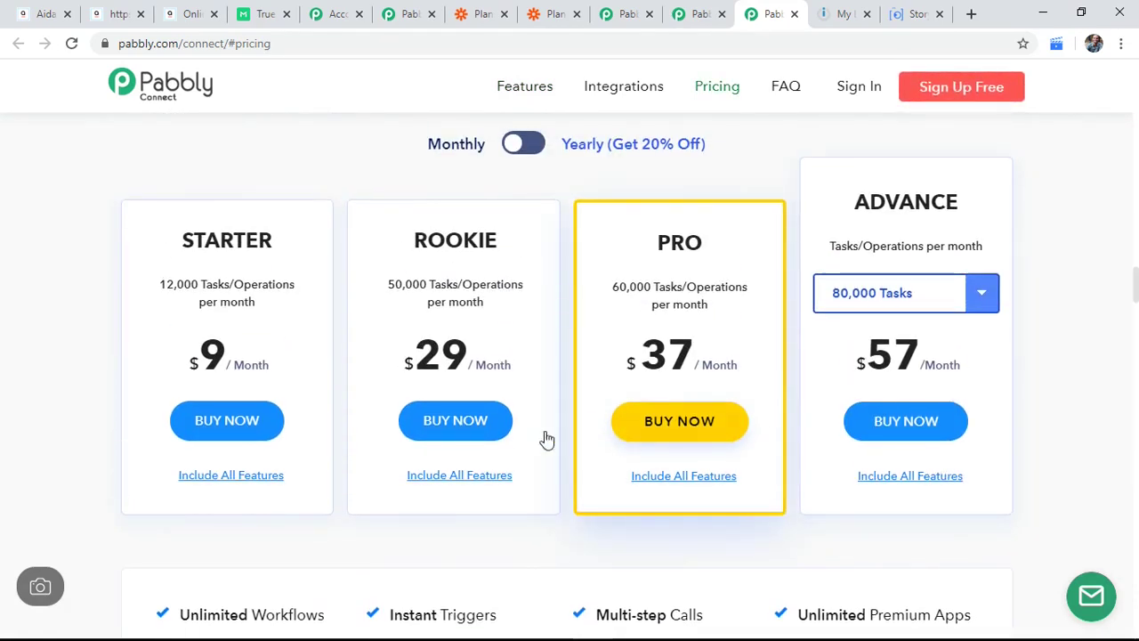
{"action": "left_click_drag", "start_coordinate": [159, 293], "coordinate": [297, 289]}
{"action": "left_click_drag", "start_coordinate": [261, 364], "coordinate": [189, 361]}
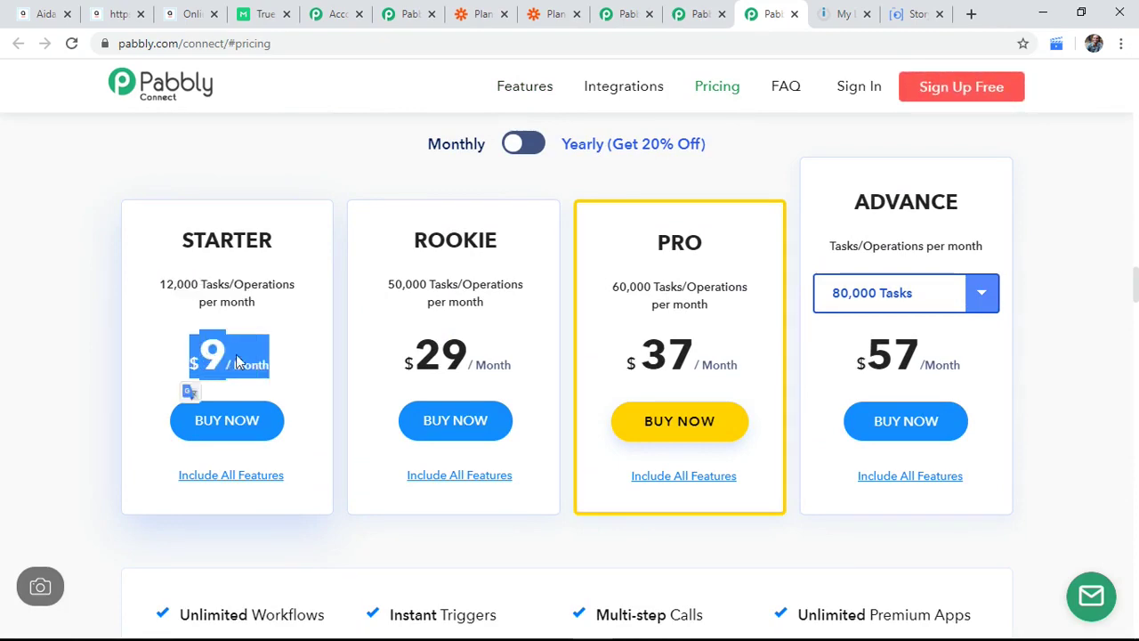
{"action": "left_click", "coordinate": [462, 9]}
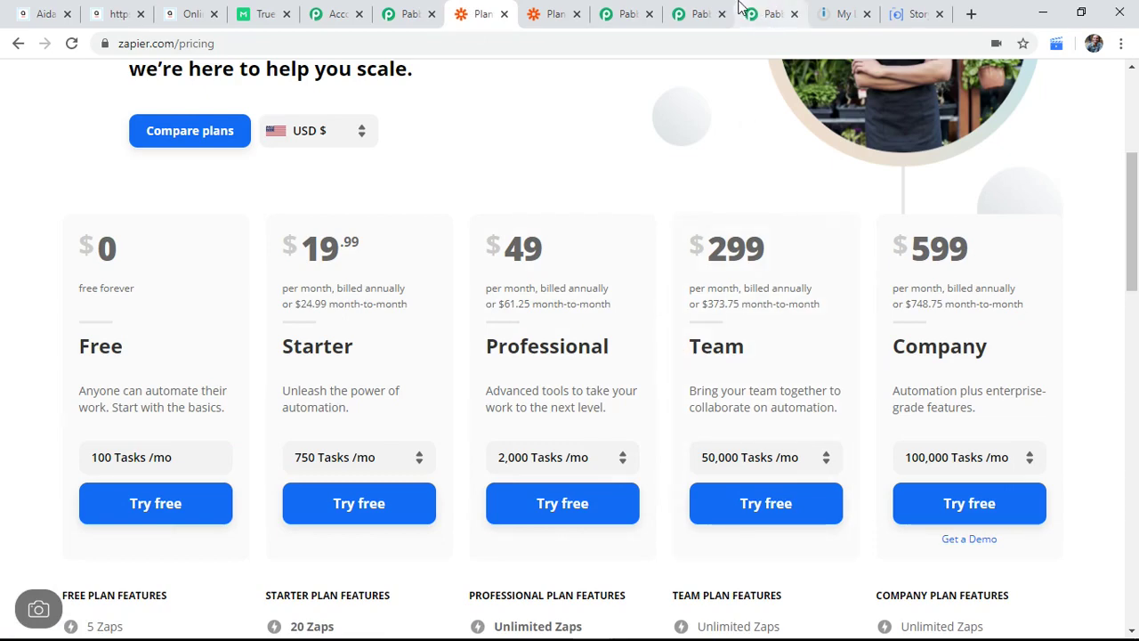
{"action": "left_click", "coordinate": [765, 13]}
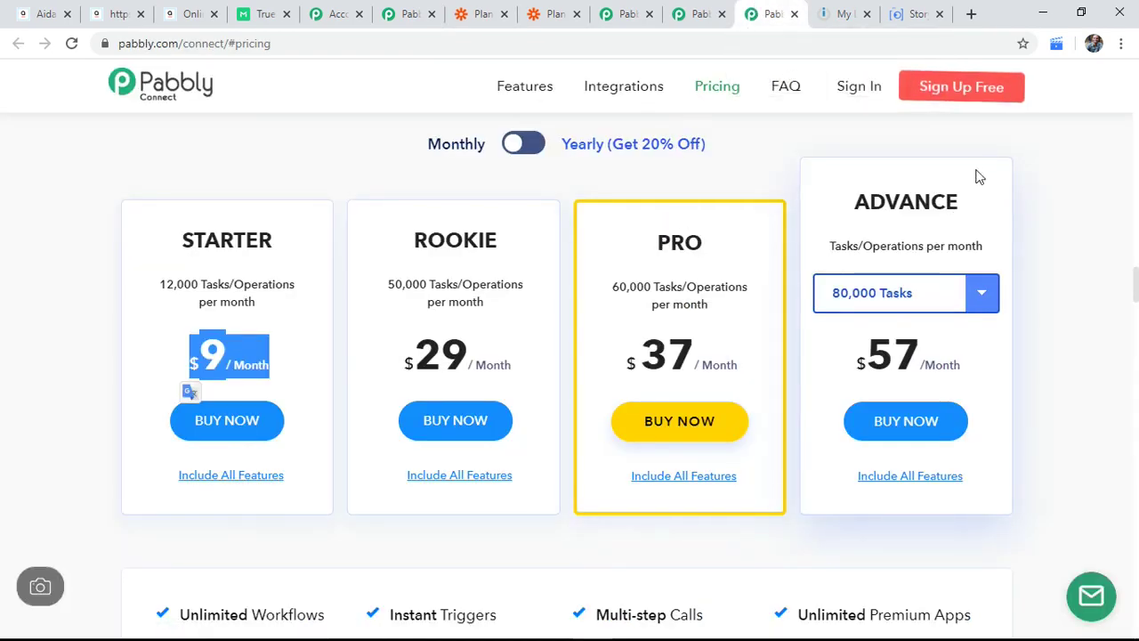
{"action": "left_click", "coordinate": [1025, 169]}
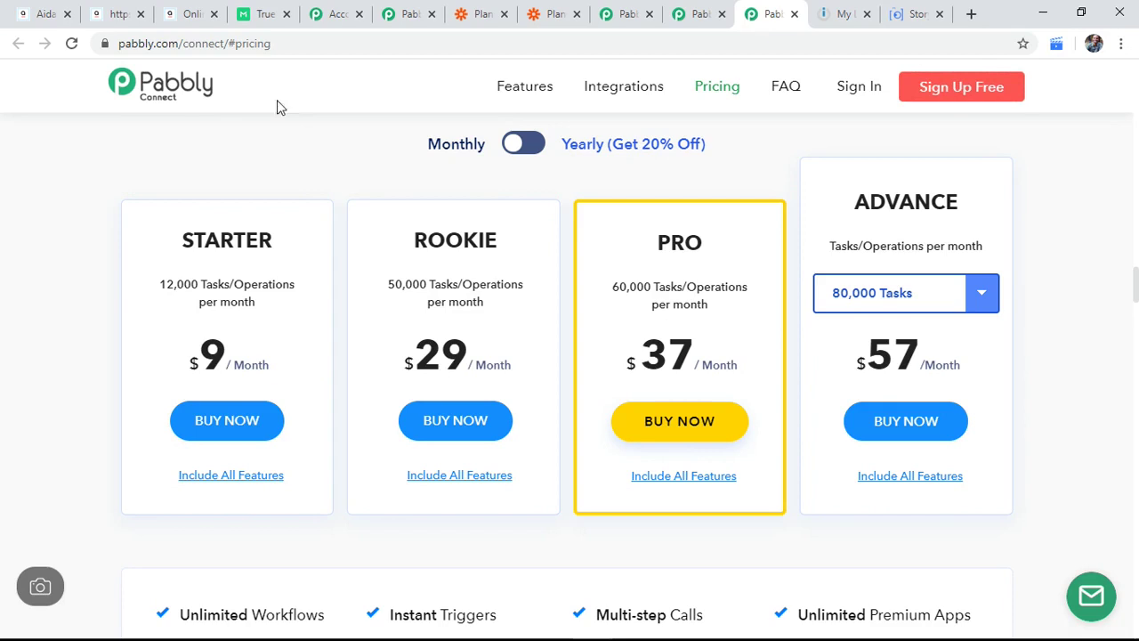
Step: Fill the booking form's name and email with saved contact details and continue to date and time
{"action": "left_click", "coordinate": [135, 9]}
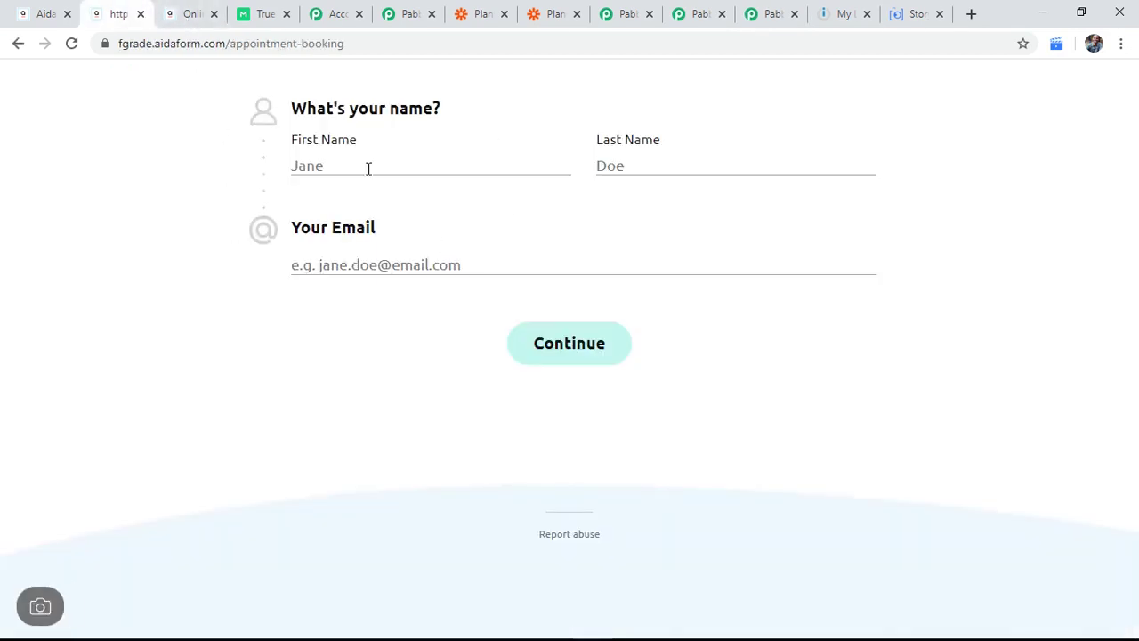
{"action": "left_click", "coordinate": [413, 165]}
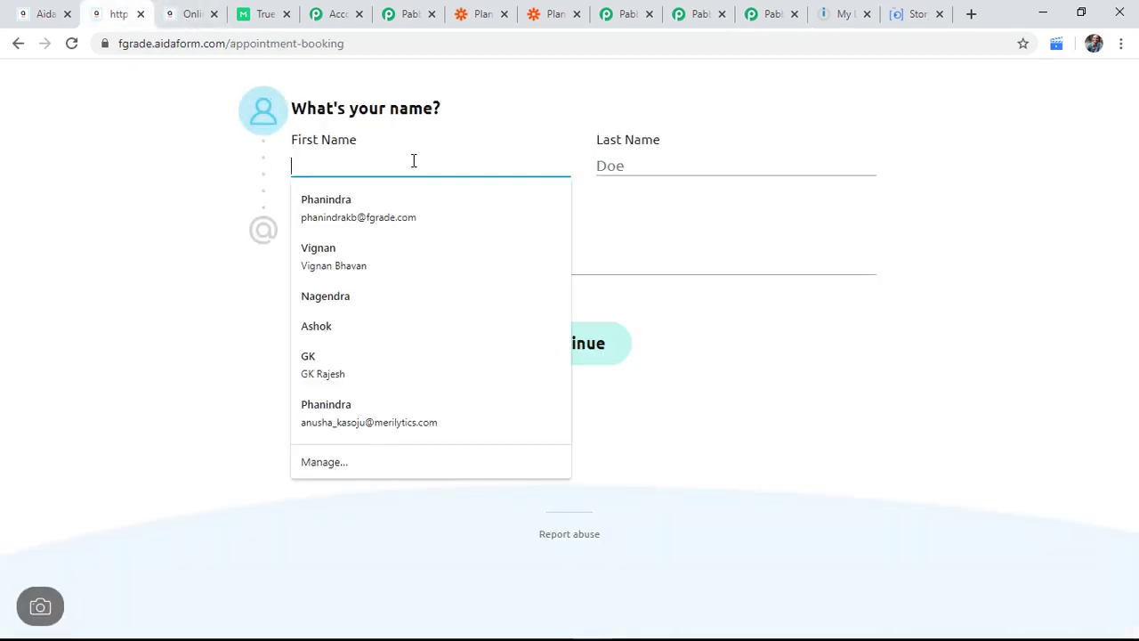
{"action": "left_click", "coordinate": [394, 207]}
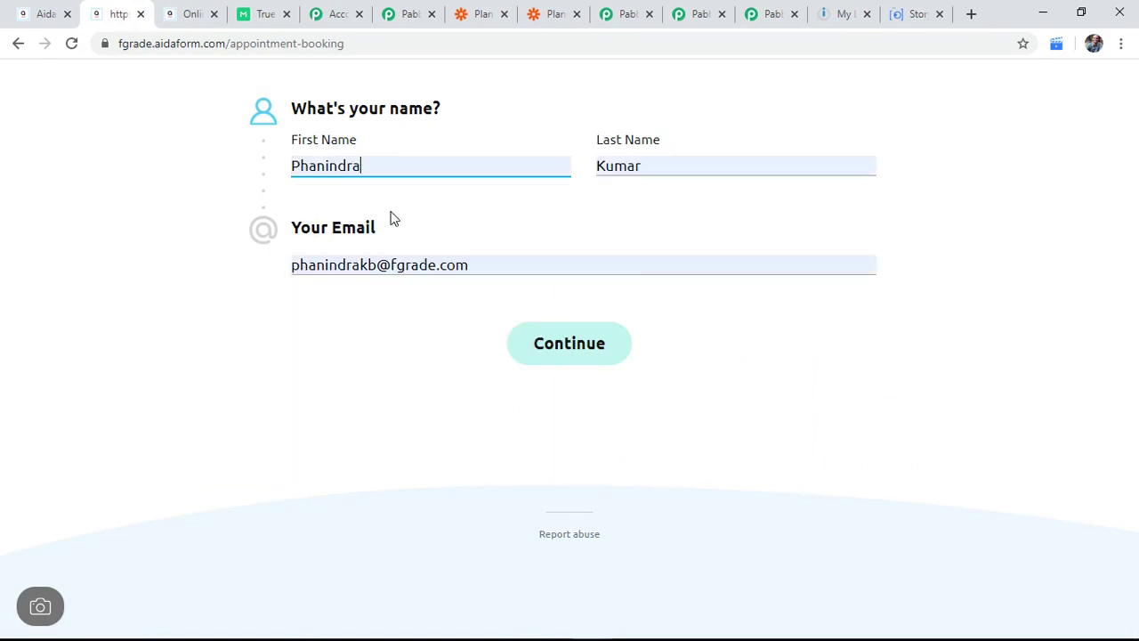
{"action": "left_click", "coordinate": [579, 342]}
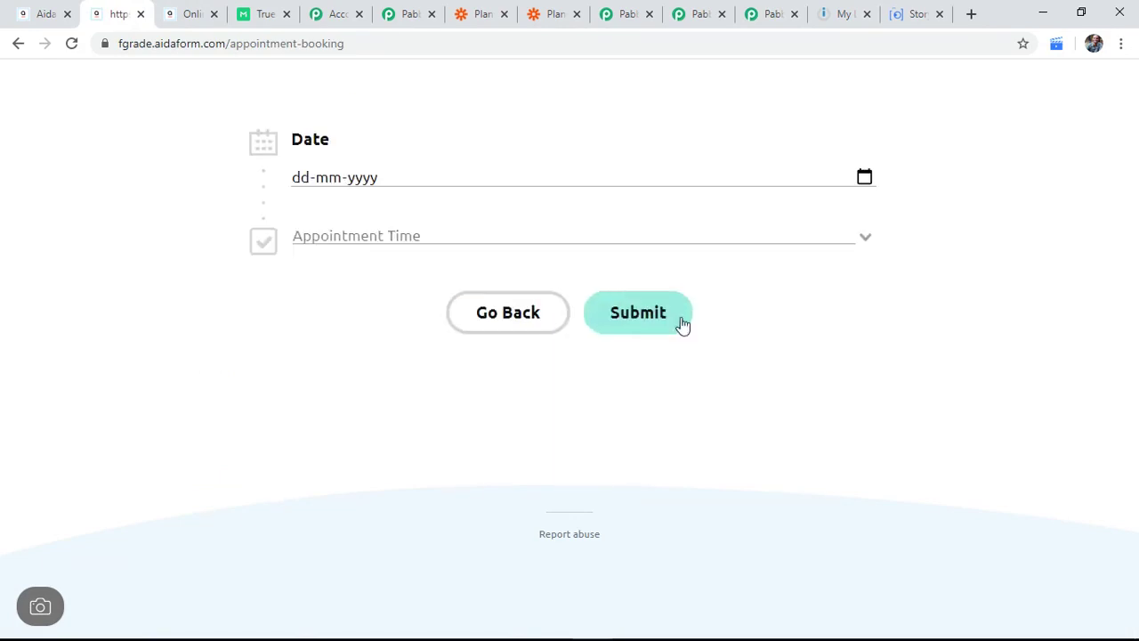
Step: Pick 31 as the appointment date and 02:00 PM as the time, then submit
{"action": "left_click", "coordinate": [441, 182]}
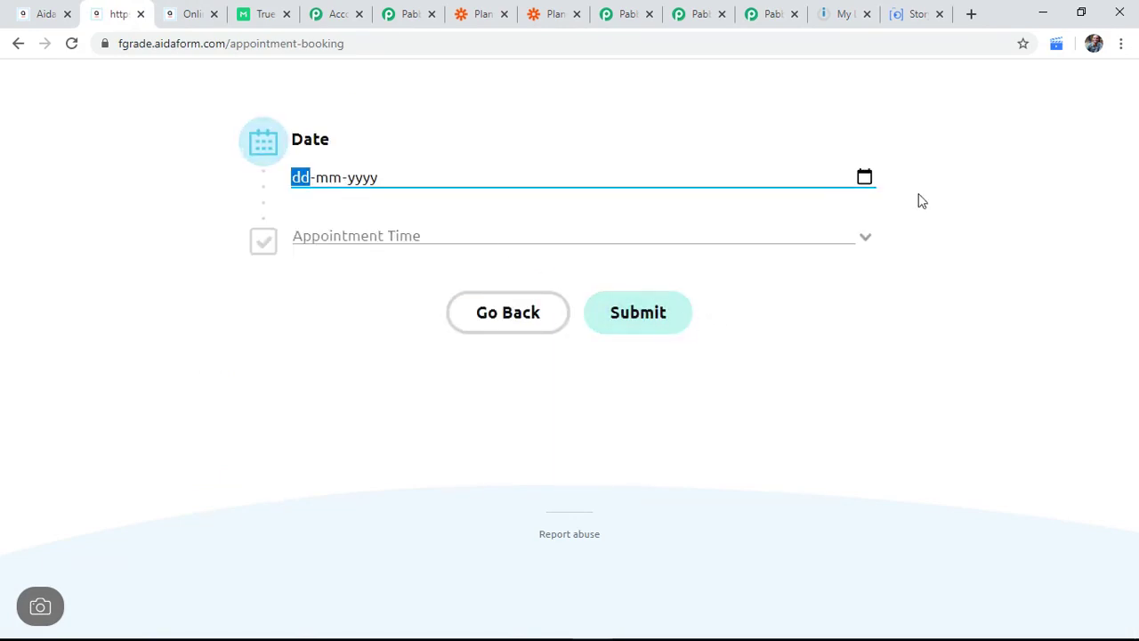
{"action": "left_click", "coordinate": [863, 176]}
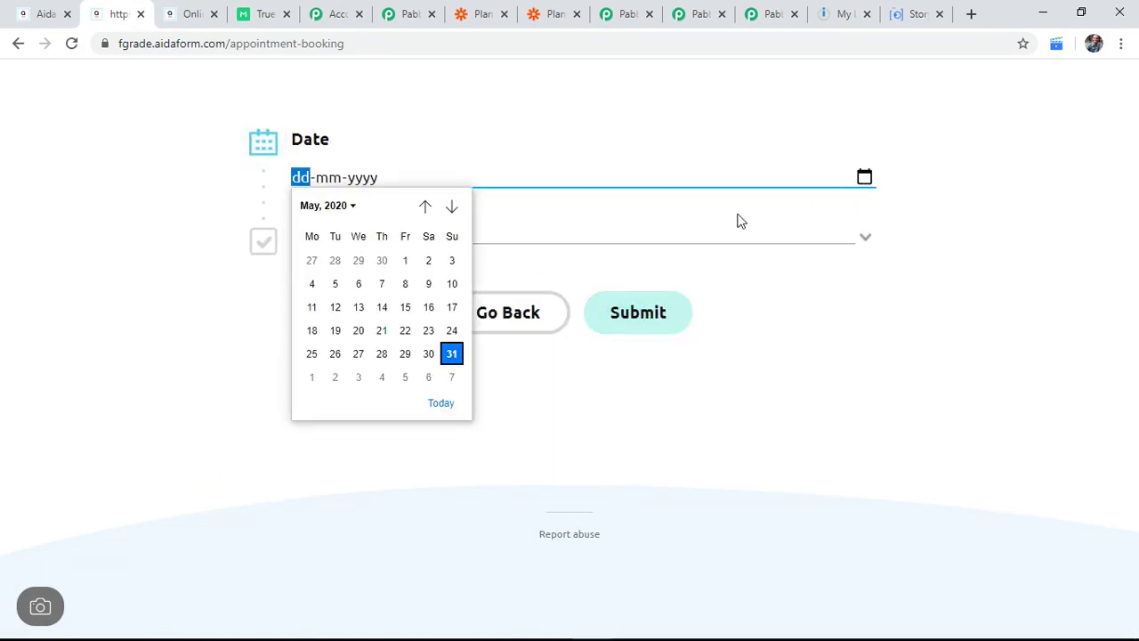
{"action": "left_click", "coordinate": [451, 353]}
{"action": "left_click", "coordinate": [827, 235]}
{"action": "left_click", "coordinate": [445, 323]}
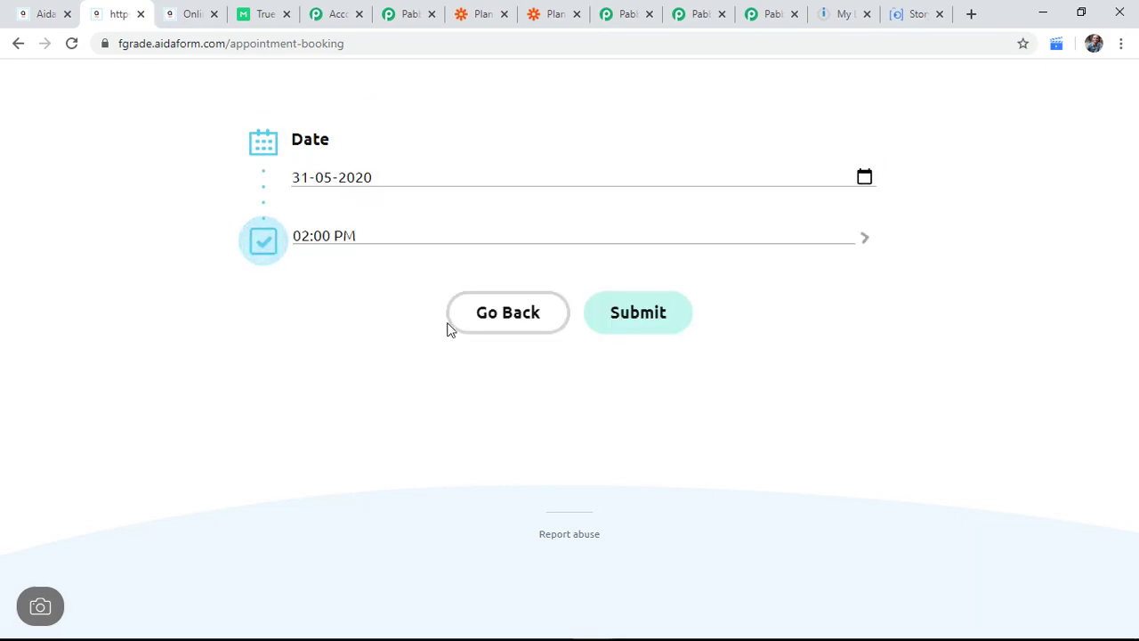
{"action": "left_click", "coordinate": [653, 321]}
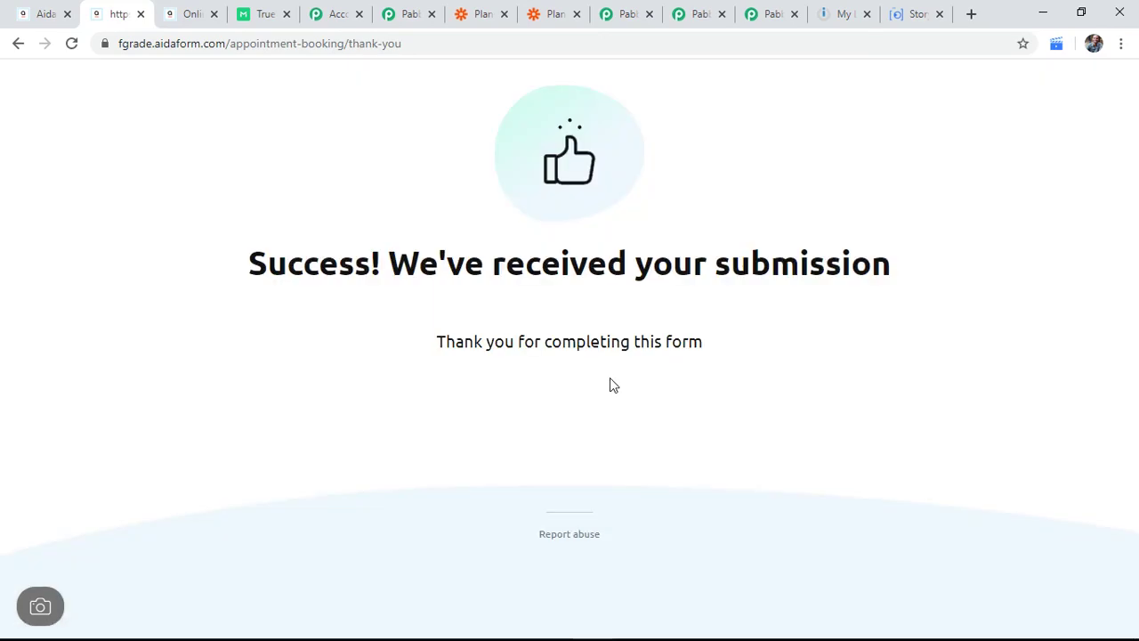
Step: Return to My Forms and open the Appointment Booking form's latest response
{"action": "left_click", "coordinate": [29, 16]}
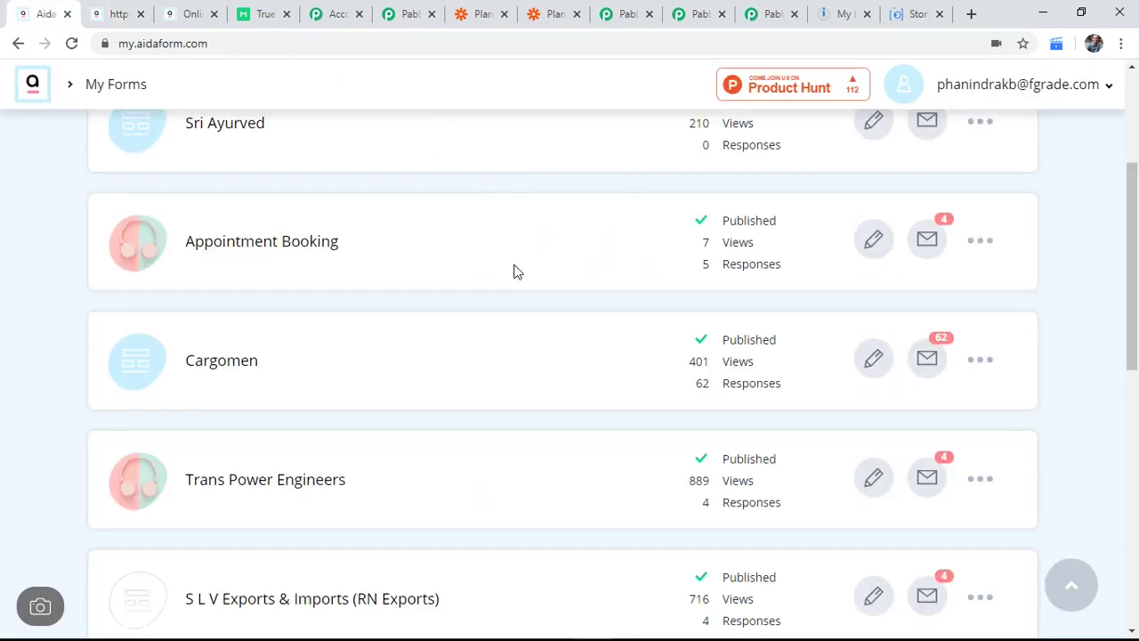
{"action": "scroll", "coordinate": [516, 271], "scroll_direction": "up", "scroll_amount": 3}
{"action": "scroll", "coordinate": [527, 276], "scroll_direction": "down", "scroll_amount": 10}
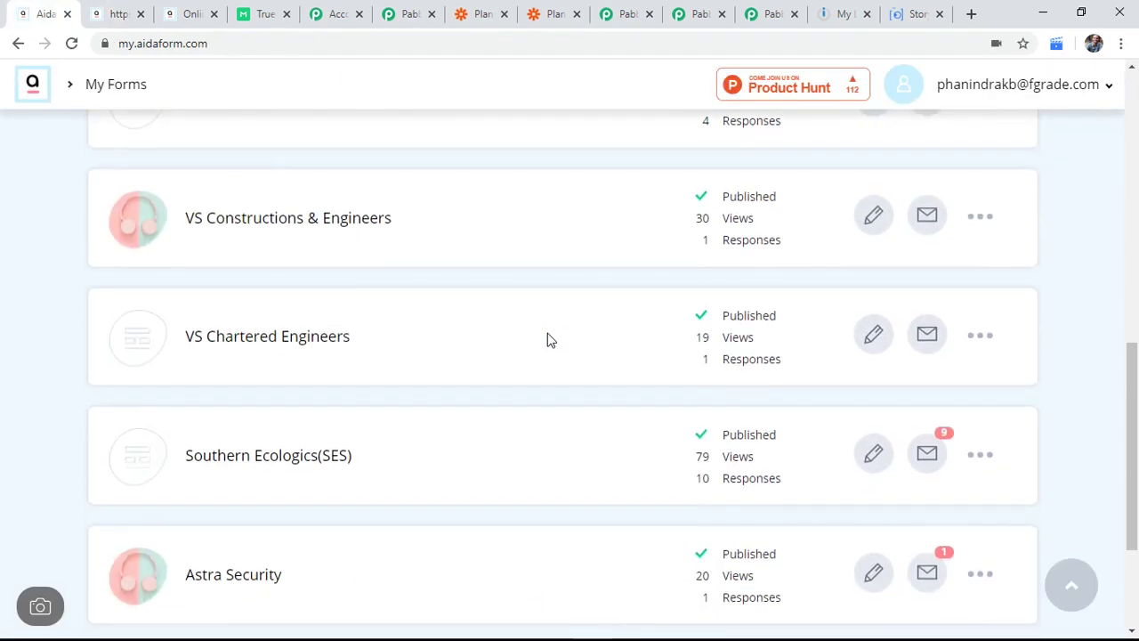
{"action": "scroll", "coordinate": [551, 341], "scroll_direction": "up", "scroll_amount": 8}
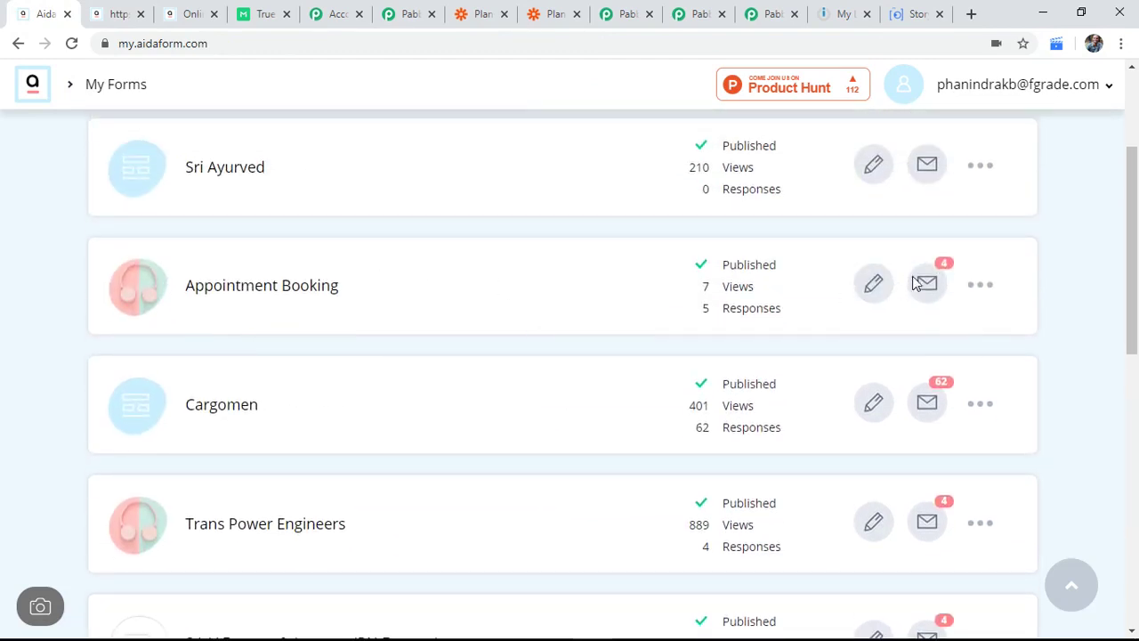
{"action": "left_click", "coordinate": [928, 282]}
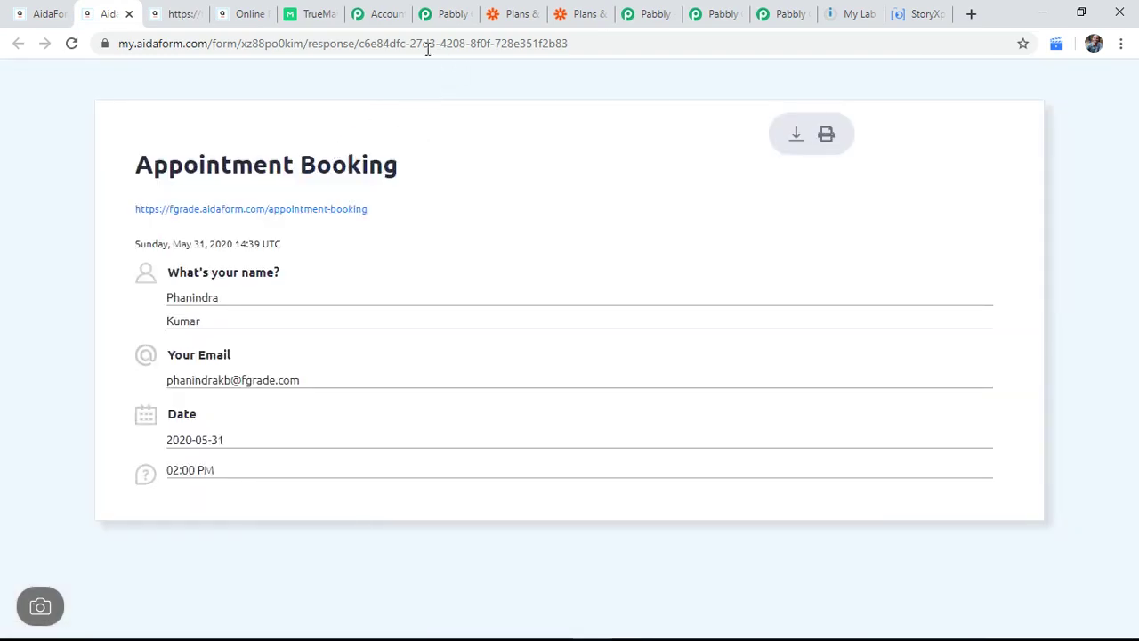
Step: Switch over to the TrueMail lists dashboard
{"action": "left_click", "coordinate": [316, 13]}
{"action": "left_click", "coordinate": [109, 13]}
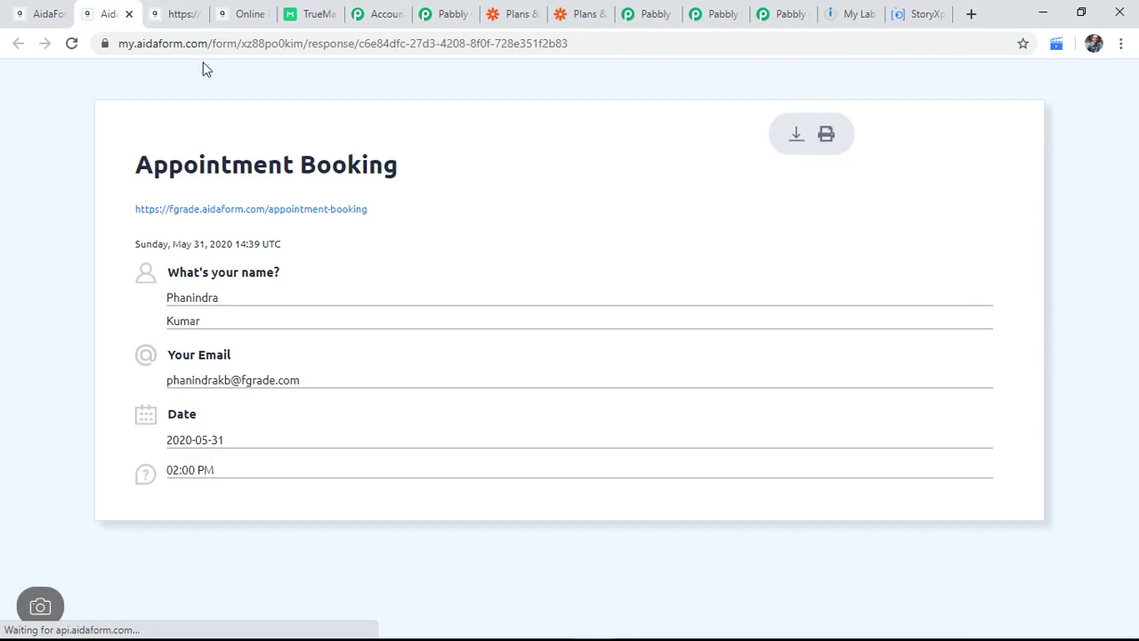
{"action": "left_click", "coordinate": [311, 13]}
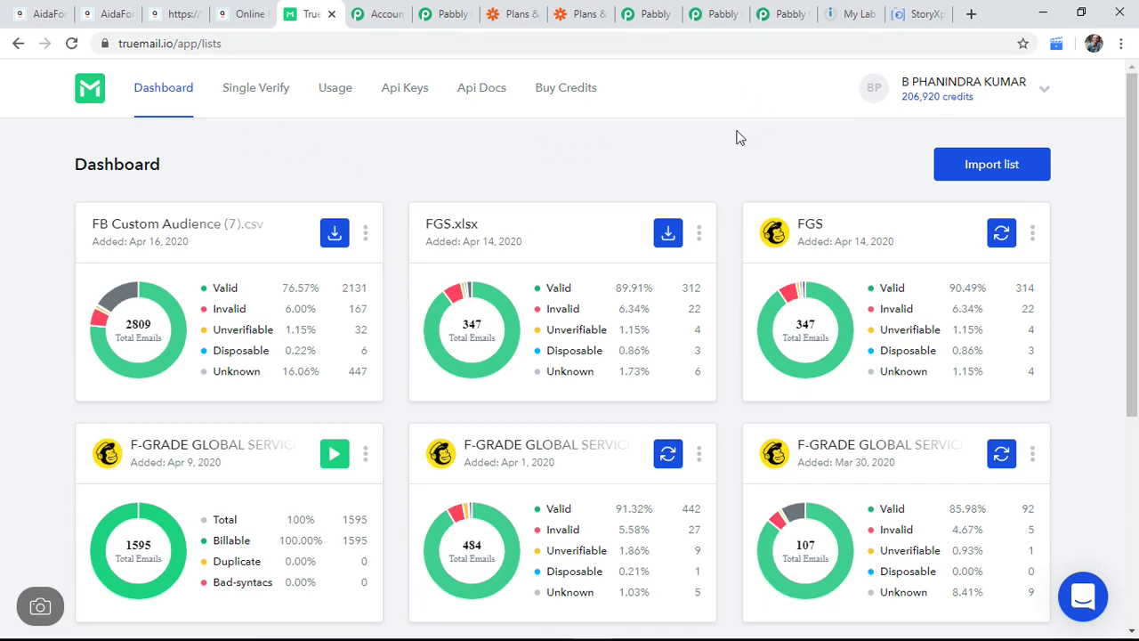
Step: Move through the Pabbly tabs to the account's All Apps page and scroll its list
{"action": "left_click", "coordinate": [655, 13]}
{"action": "left_click", "coordinate": [712, 10]}
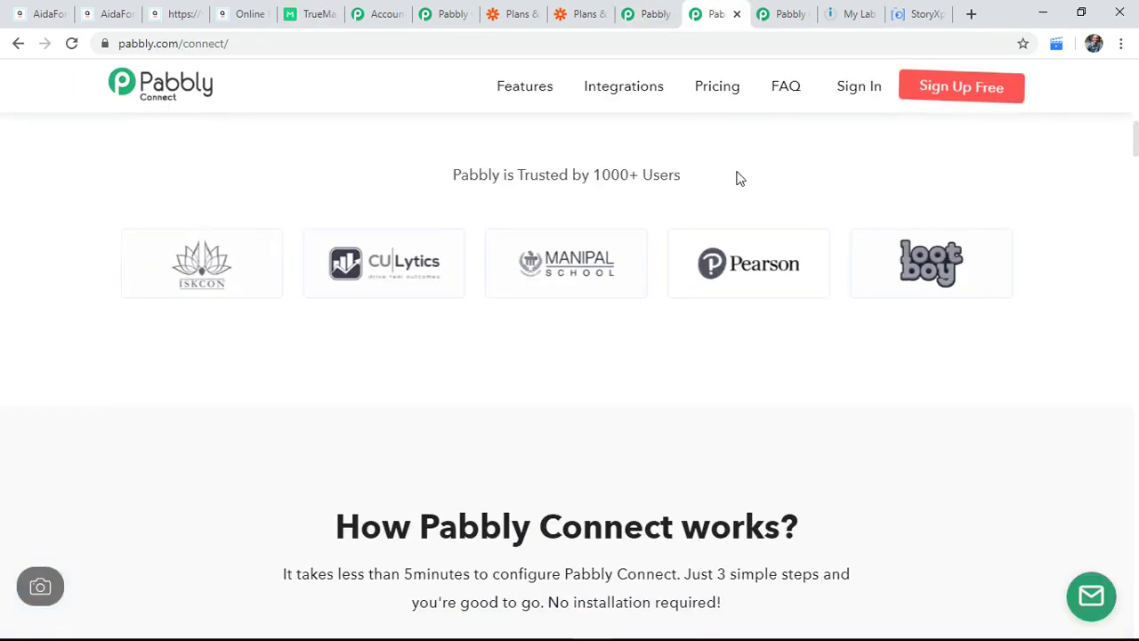
{"action": "left_click", "coordinate": [378, 12]}
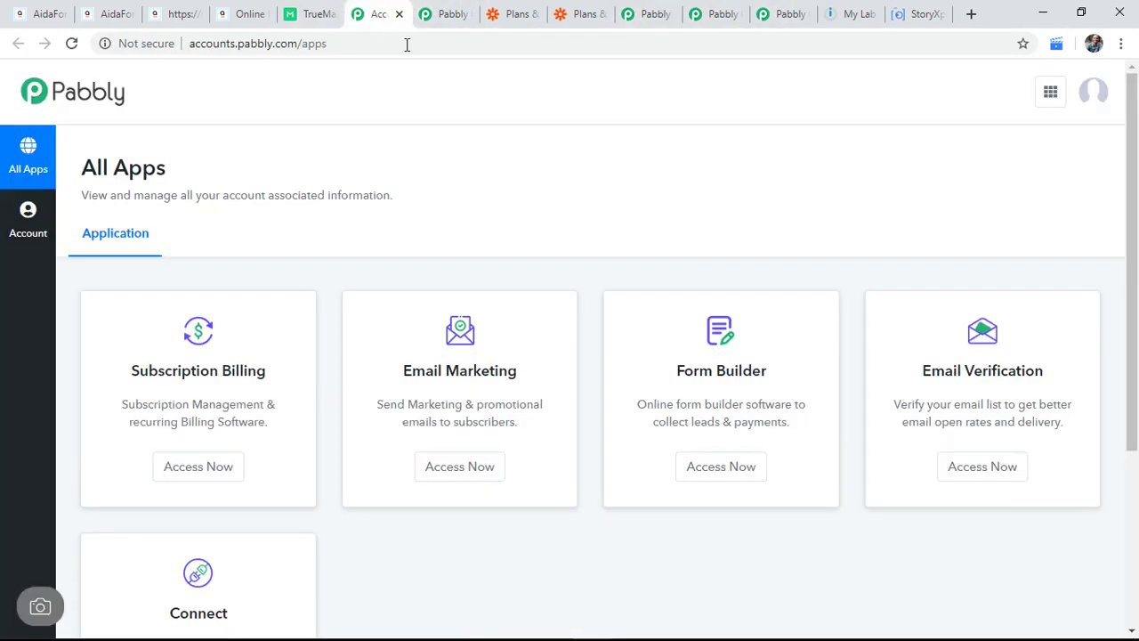
{"action": "scroll", "coordinate": [492, 211], "scroll_direction": "down", "scroll_amount": 2}
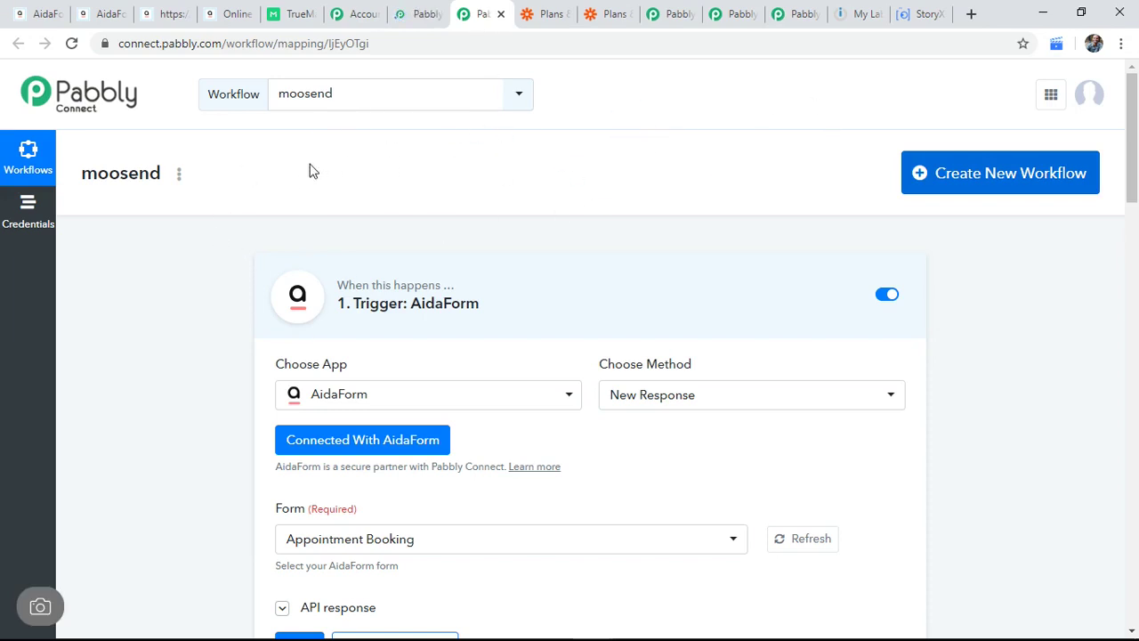
Step: Start a new workflow, replace the draft name with 'Aidaform-Truemail-Google Sheet', and save
{"action": "left_click", "coordinate": [919, 173]}
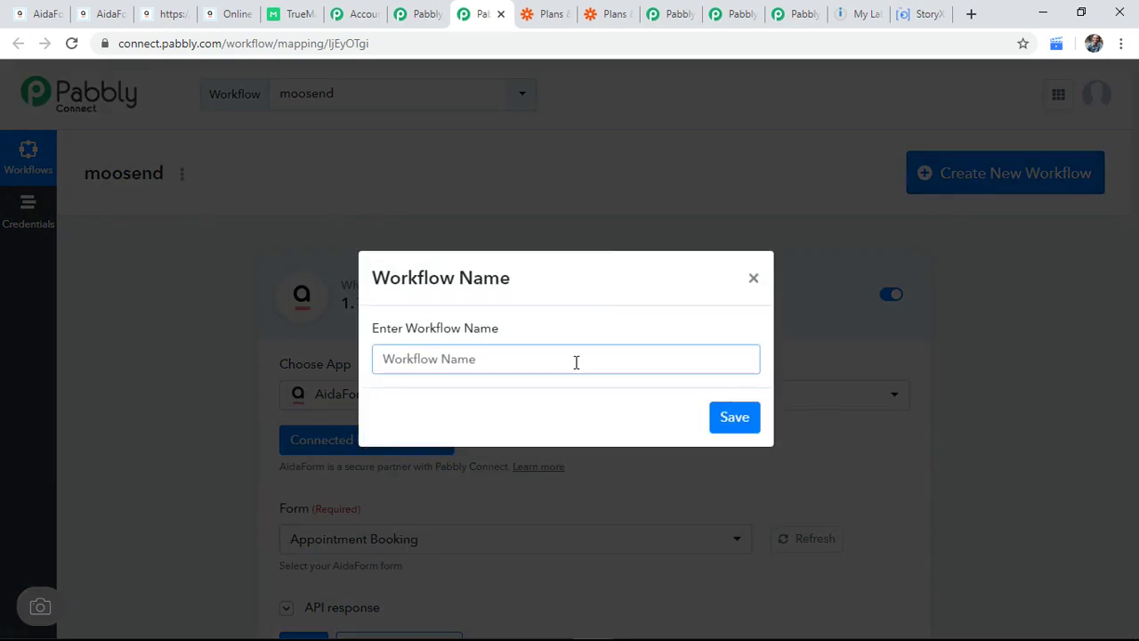
{"action": "type", "text": "Te"}
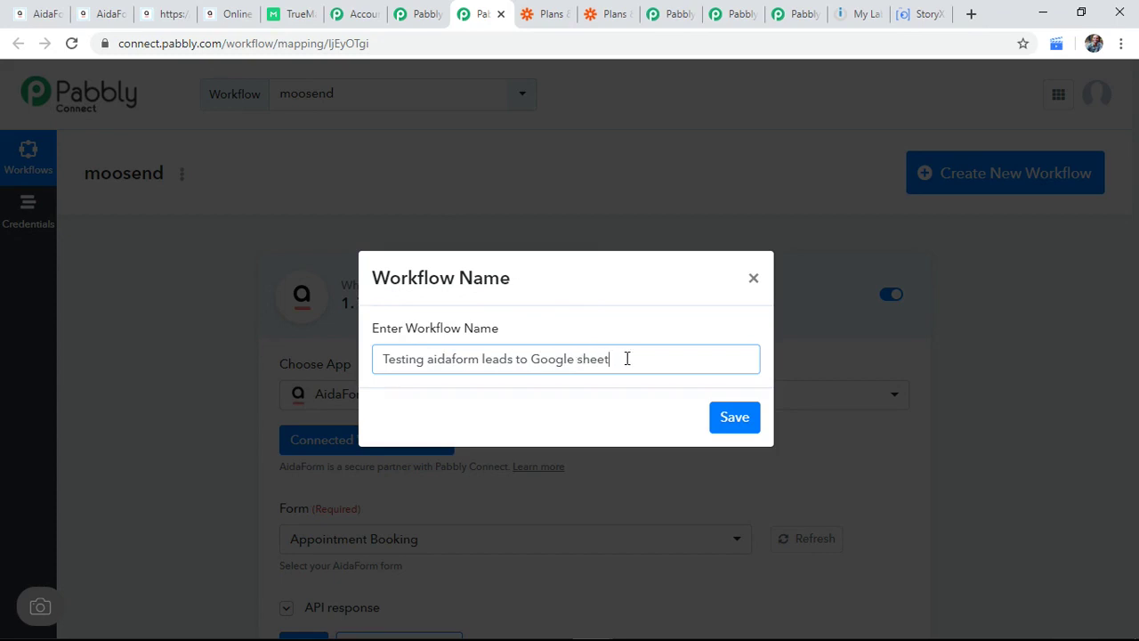
{"action": "left_click_drag", "start_coordinate": [612, 359], "coordinate": [373, 367]}
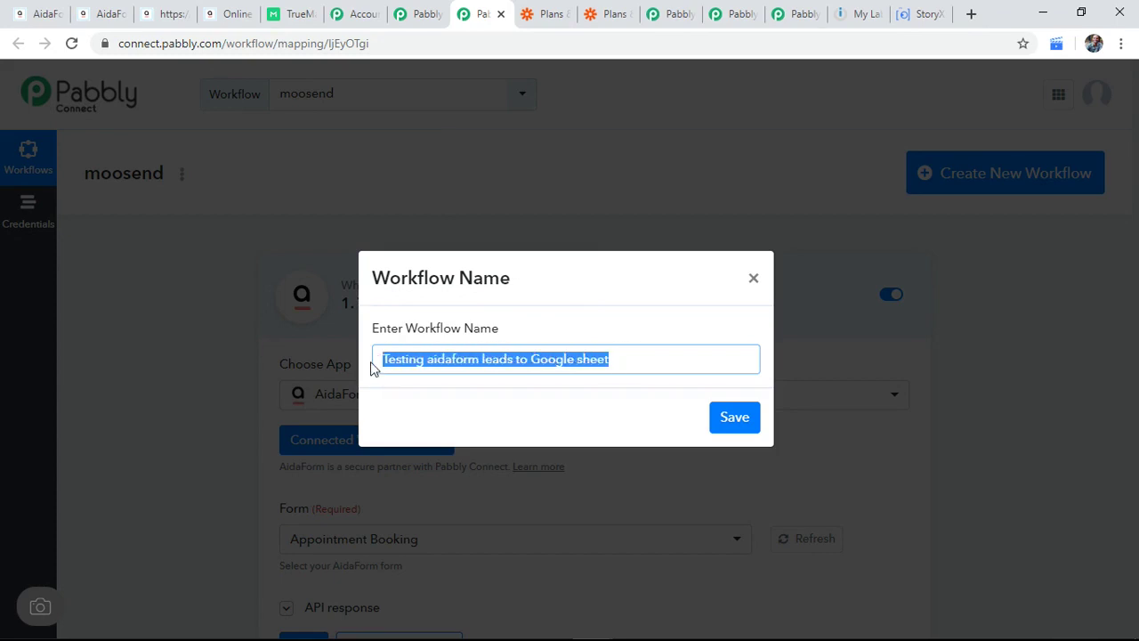
{"action": "type", "text": "A"}
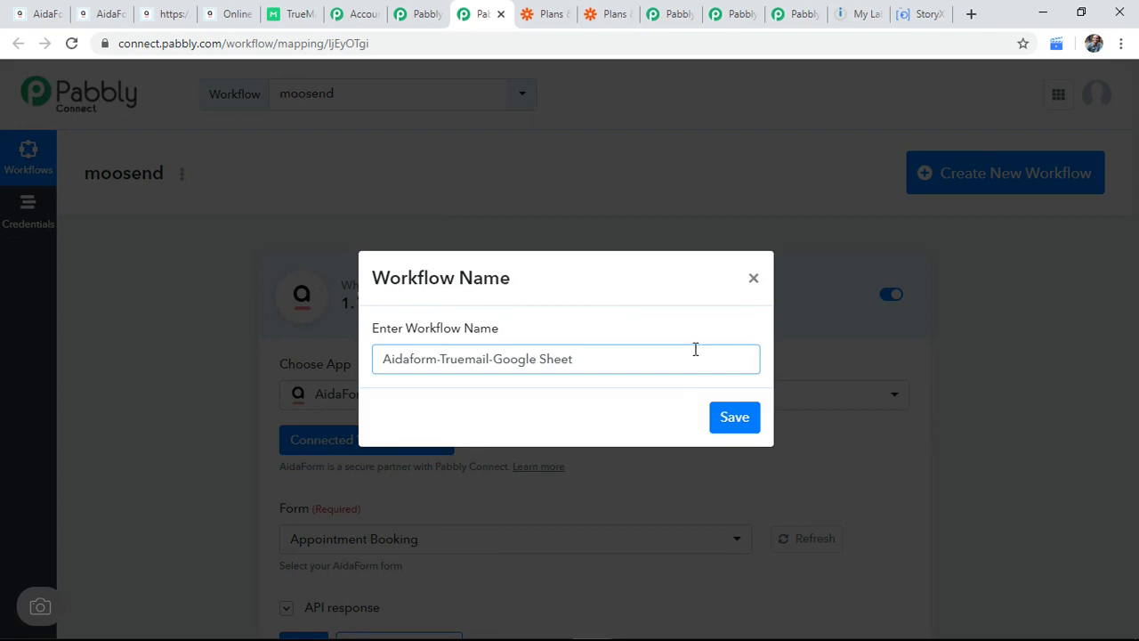
{"action": "left_click", "coordinate": [733, 417]}
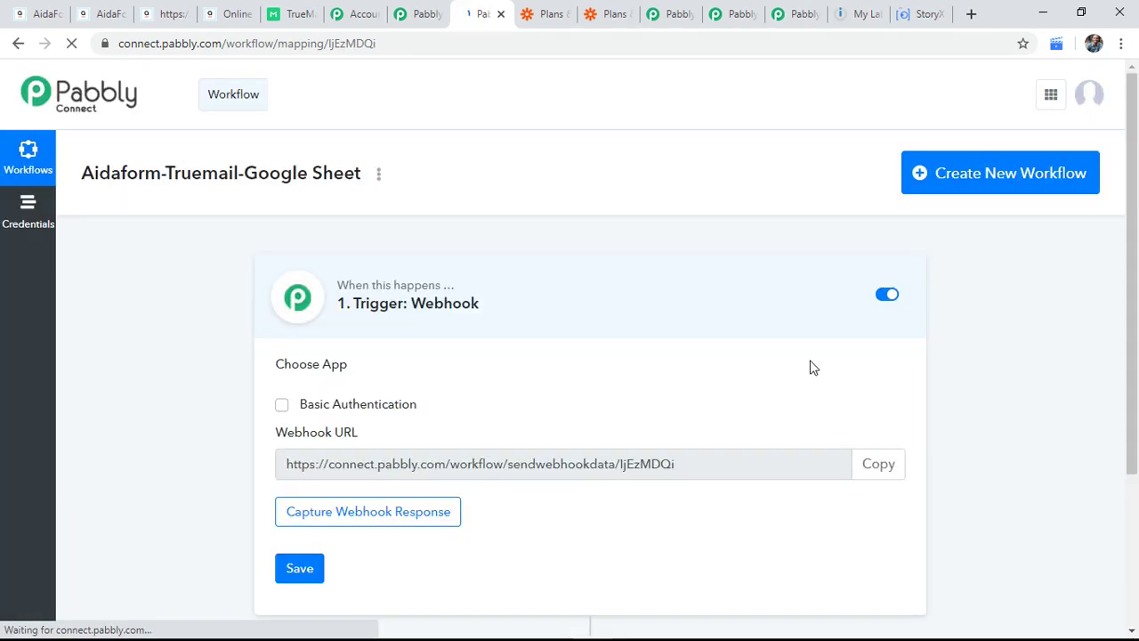
Step: Search 'aida' and choose AidaForm as the trigger app
{"action": "scroll", "coordinate": [763, 355], "scroll_direction": "down", "scroll_amount": 2}
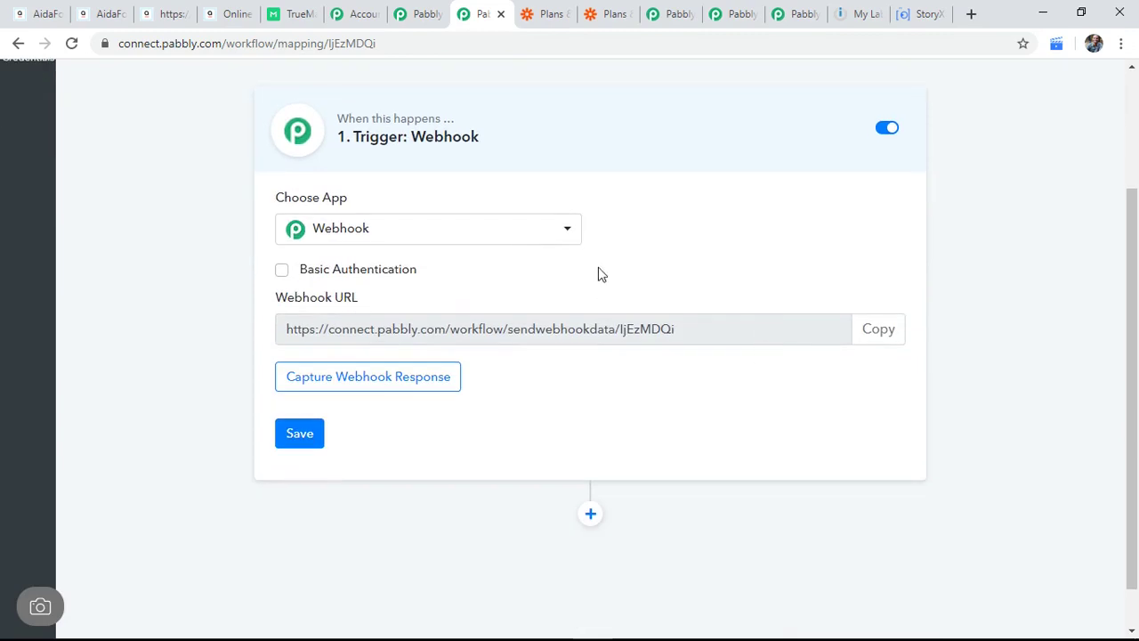
{"action": "left_click", "coordinate": [513, 237]}
{"action": "type", "text": "aid"}
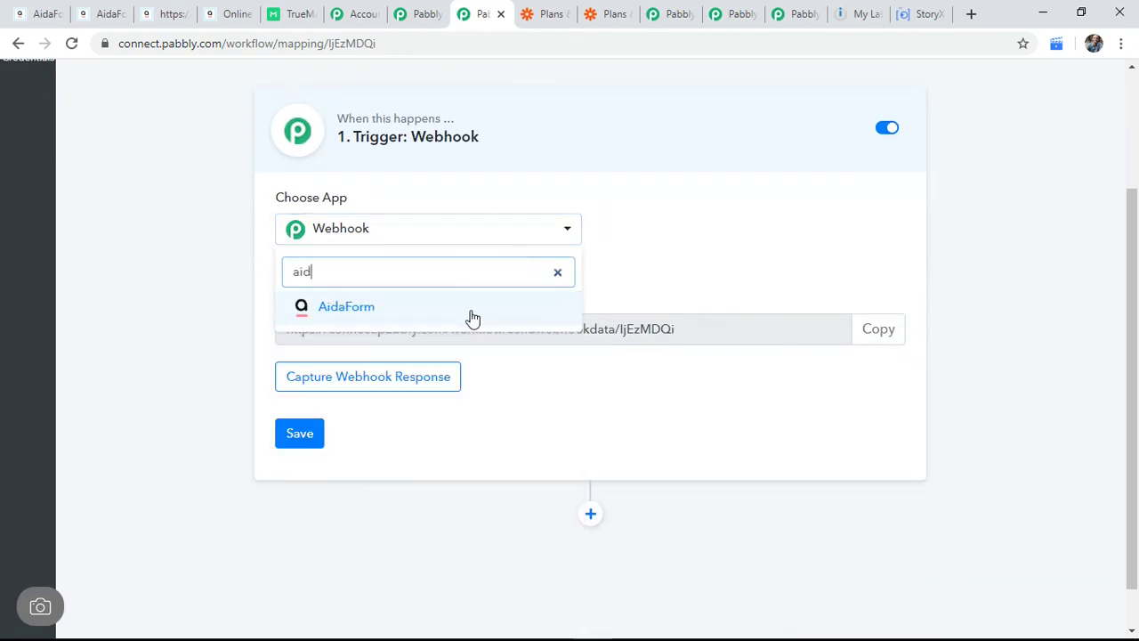
{"action": "type", "text": "a"}
{"action": "left_click", "coordinate": [470, 313]}
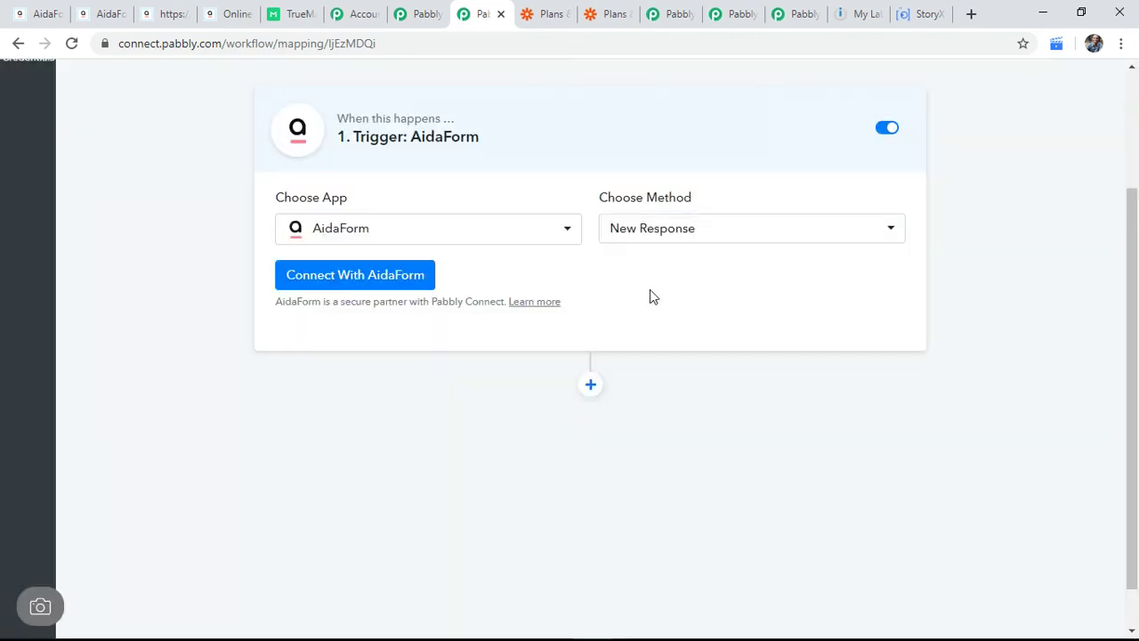
Step: Start an AidaForm connection with New Credentials and go to AidaForm for the API key
{"action": "left_click", "coordinate": [376, 281]}
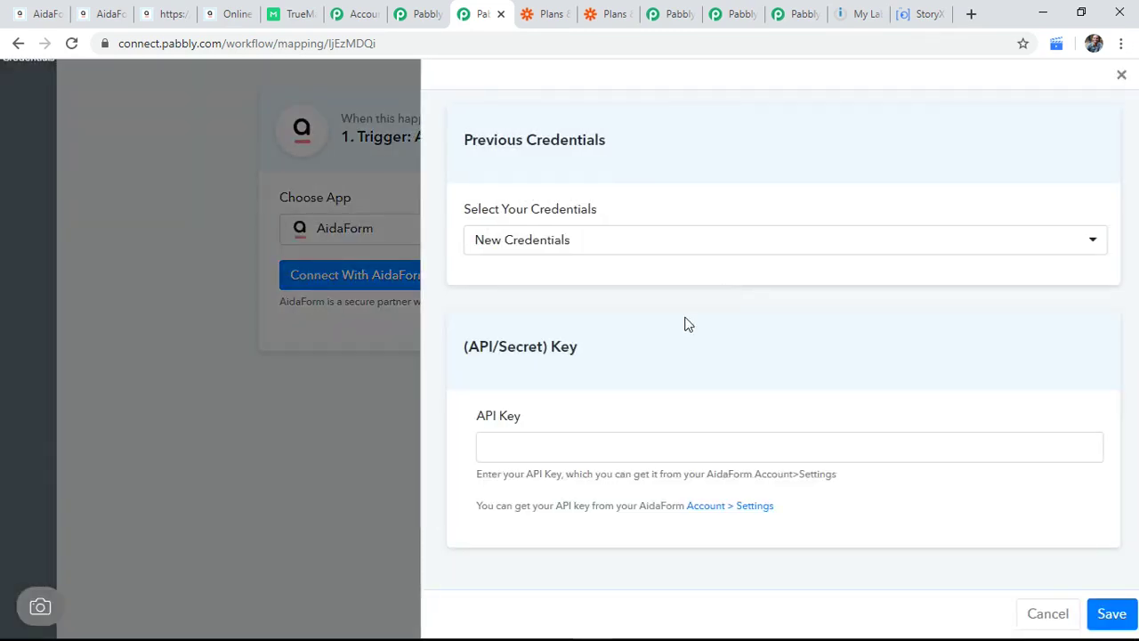
{"action": "left_click", "coordinate": [650, 244]}
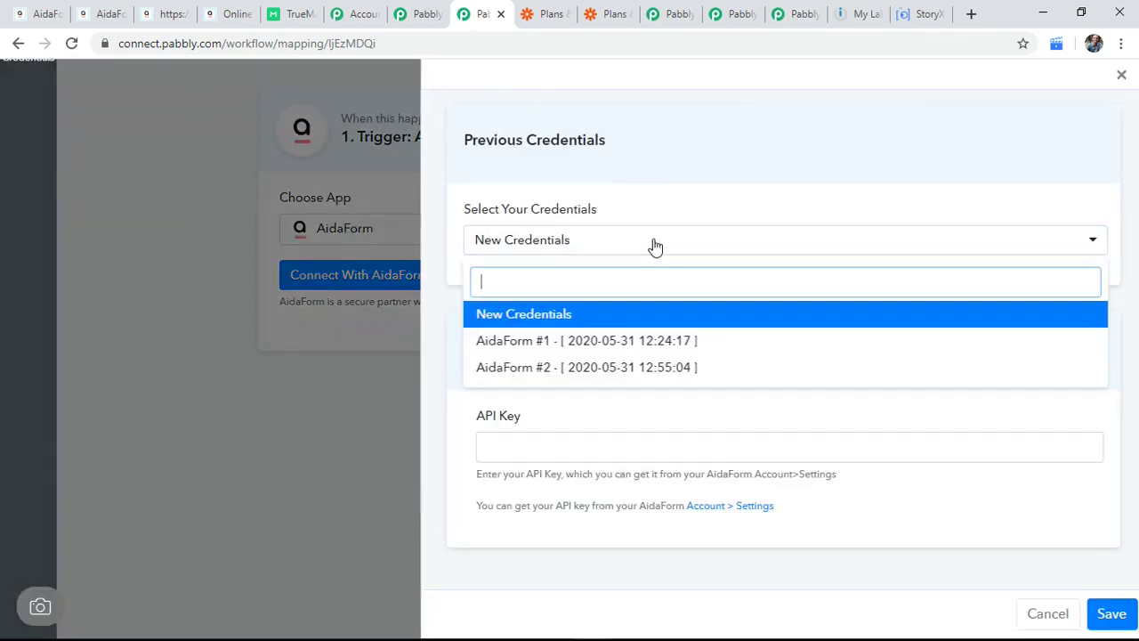
{"action": "left_click", "coordinate": [699, 185]}
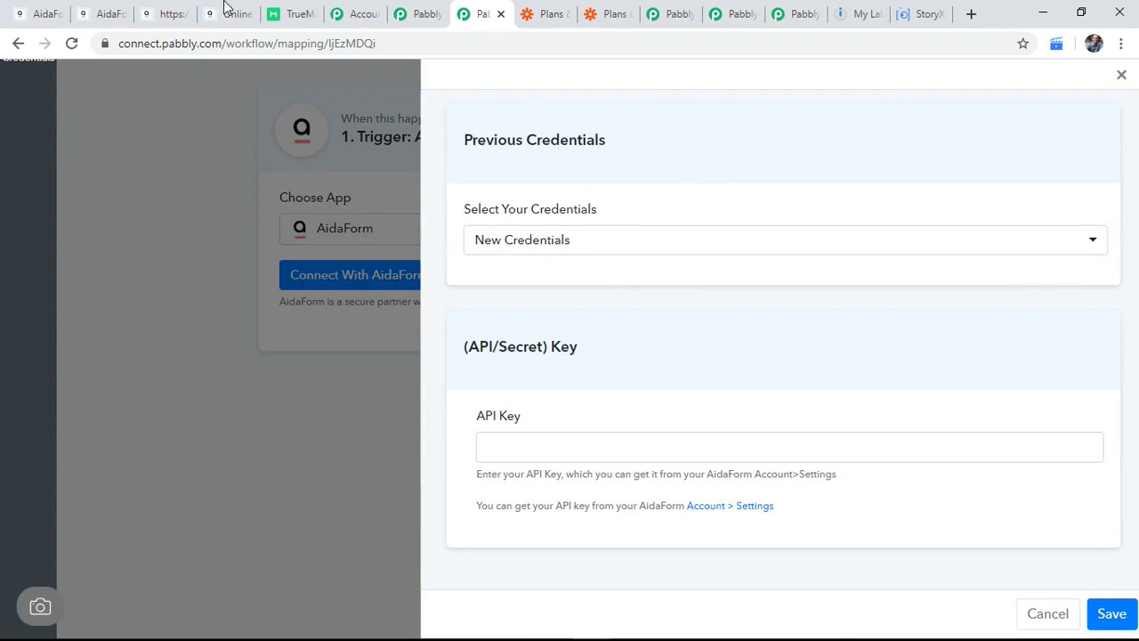
{"action": "left_click", "coordinate": [48, 10]}
Step: Copy the API key from AidaForm's My Account settings and return to the Pabbly Connect workflow
{"action": "left_click", "coordinate": [1080, 87]}
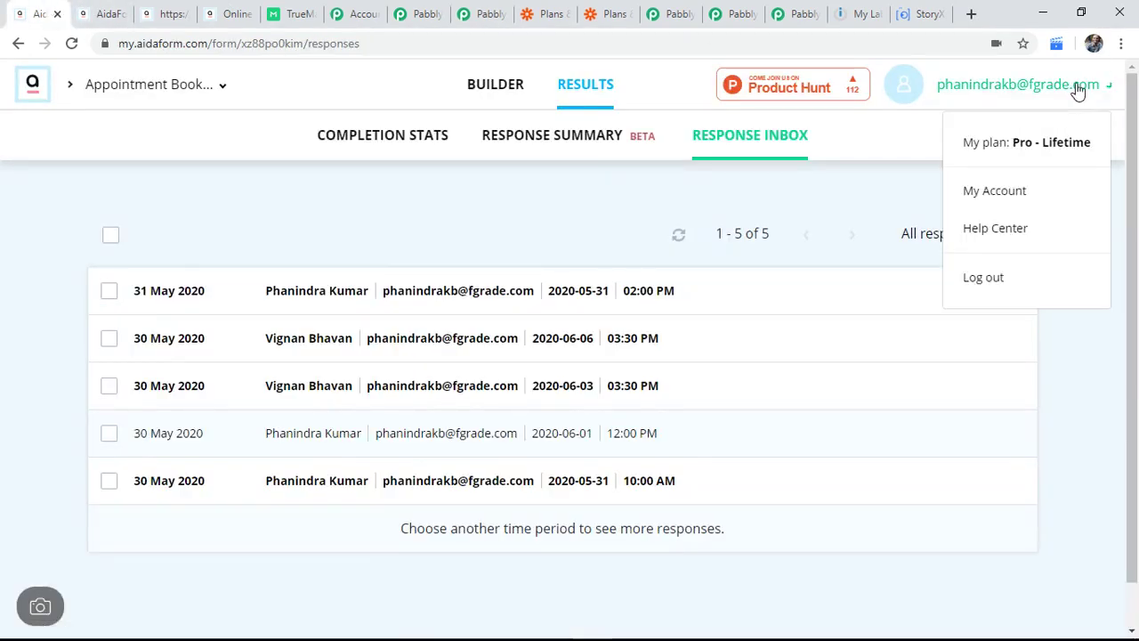
{"action": "left_click", "coordinate": [1006, 190]}
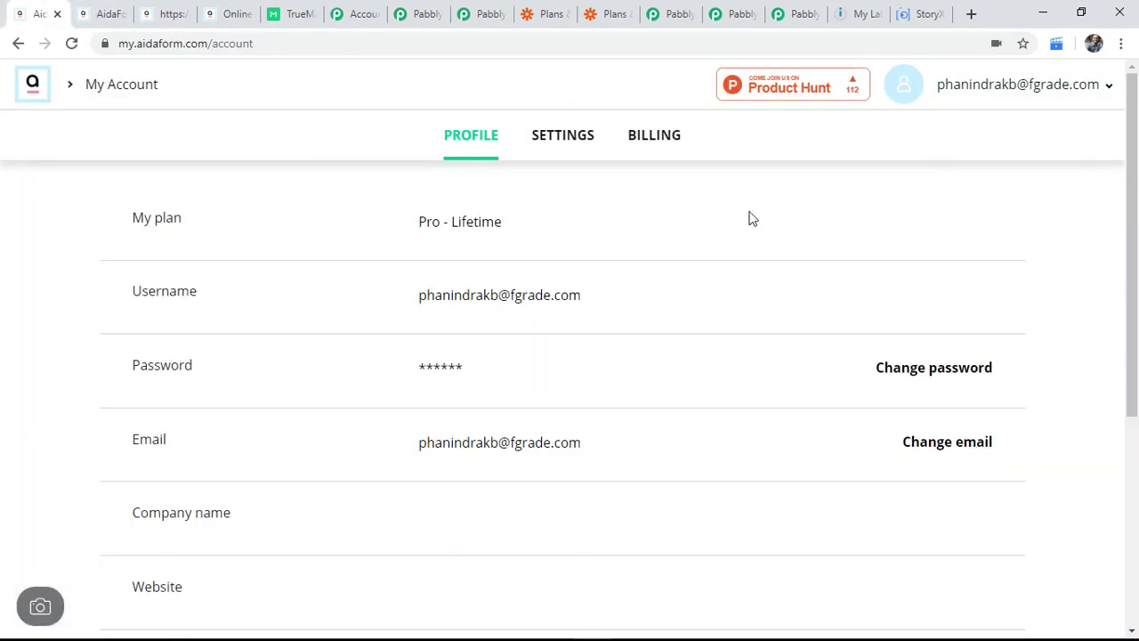
{"action": "left_click", "coordinate": [578, 142]}
{"action": "left_click", "coordinate": [745, 521]}
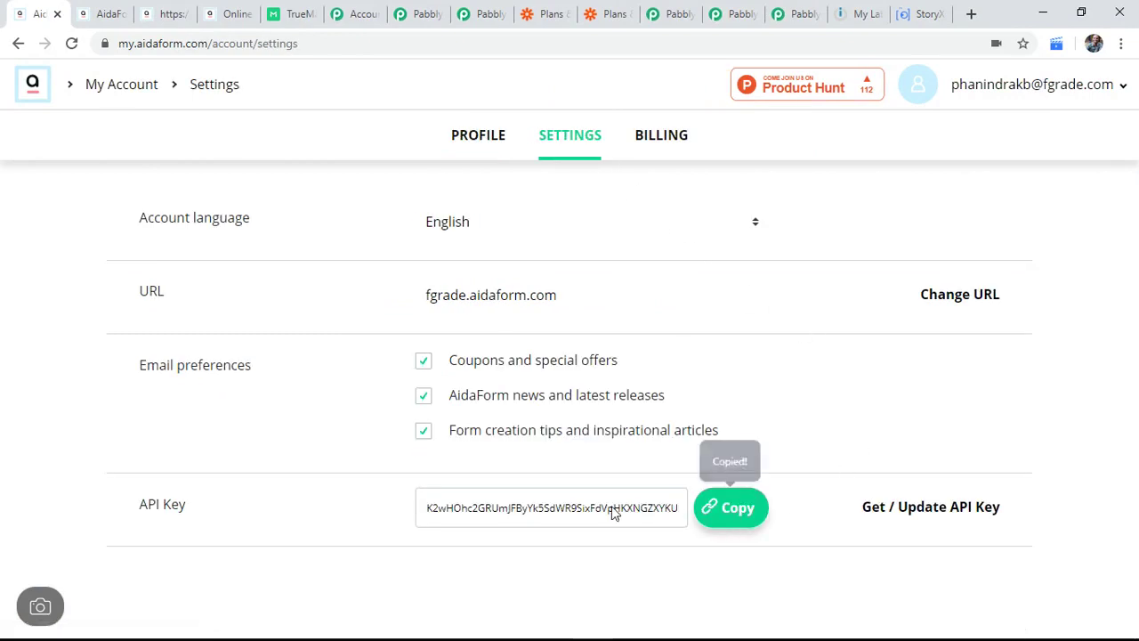
{"action": "left_click", "coordinate": [357, 13]}
{"action": "left_click", "coordinate": [418, 13]}
Step: Close the duplicate workflow tab, paste the AidaForm API key and save the credentials
{"action": "left_click", "coordinate": [481, 13]}
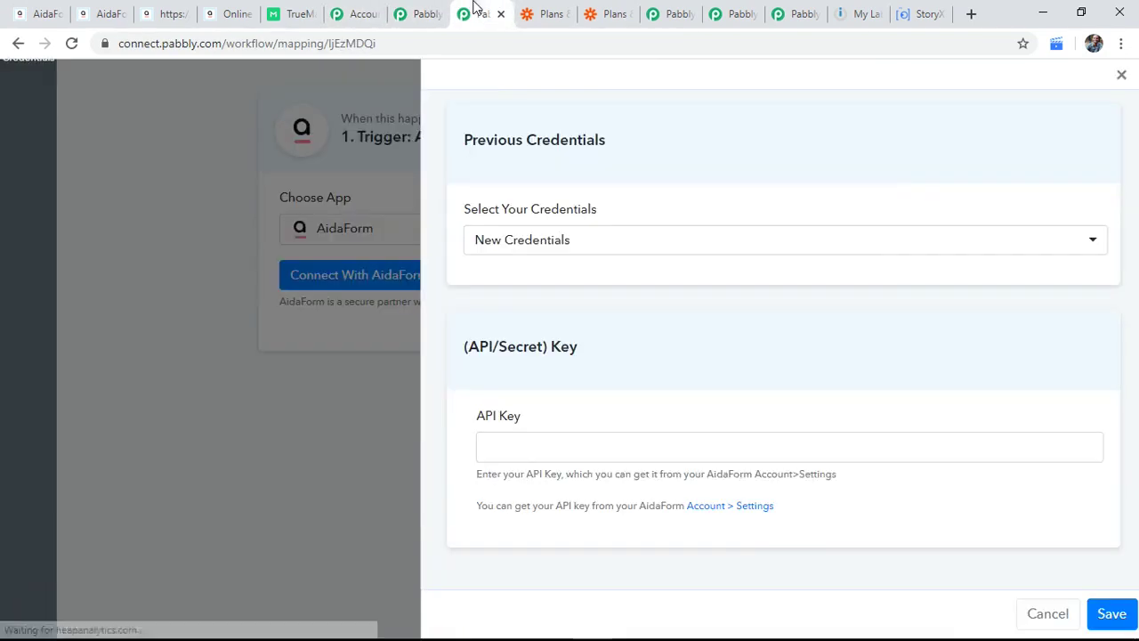
{"action": "left_click", "coordinate": [420, 14]}
{"action": "left_click", "coordinate": [437, 15]}
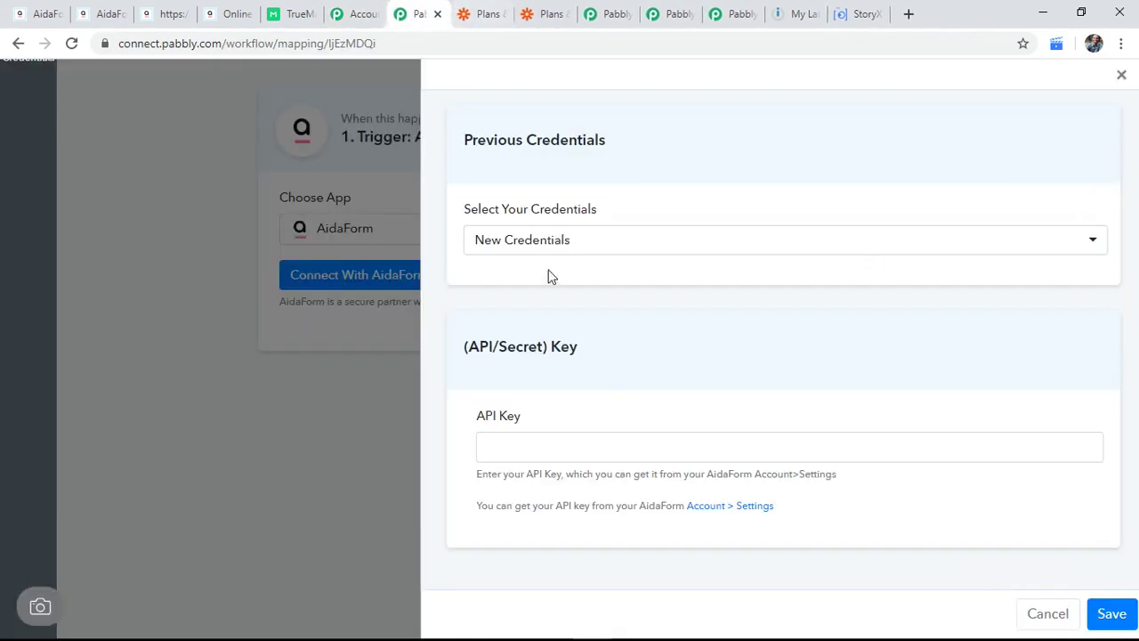
{"action": "left_click", "coordinate": [562, 437]}
{"action": "key", "text": "ctrl+v"}
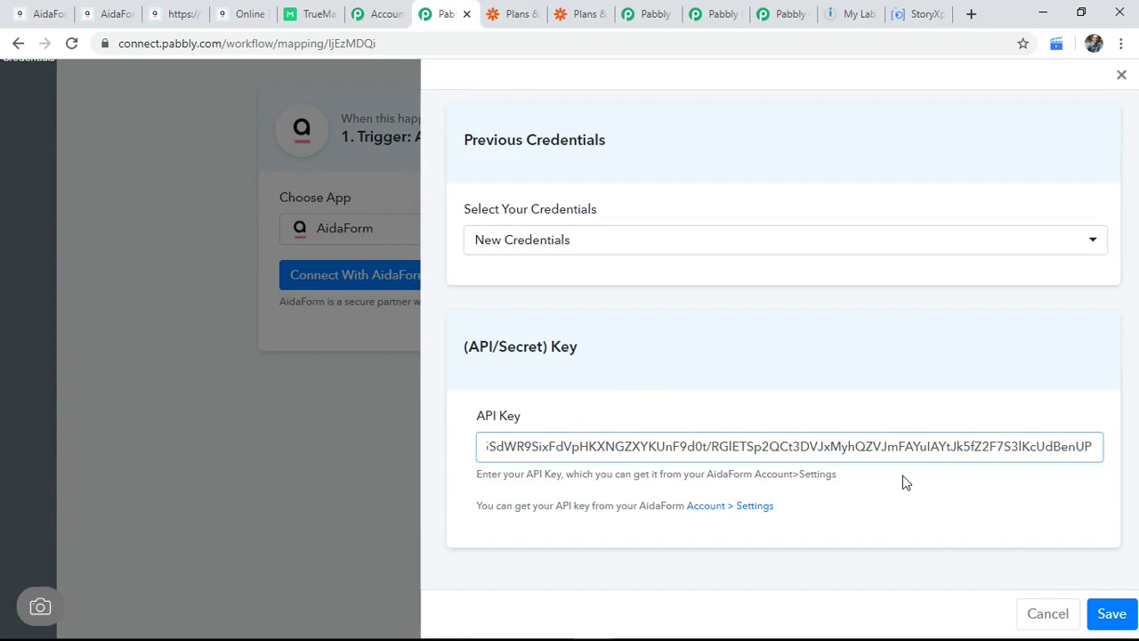
{"action": "left_click", "coordinate": [1108, 613]}
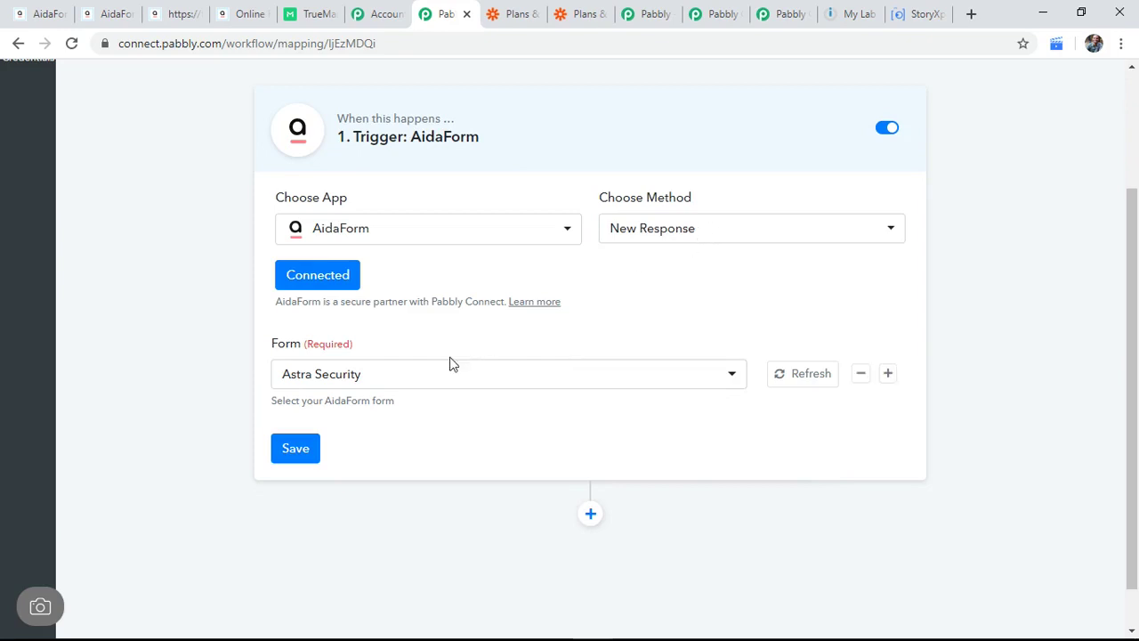
Step: Set the trigger form to Appointment Booking, save it, and send a test request
{"action": "left_click", "coordinate": [430, 384]}
{"action": "scroll", "coordinate": [566, 239], "scroll_direction": "down", "scroll_amount": 2}
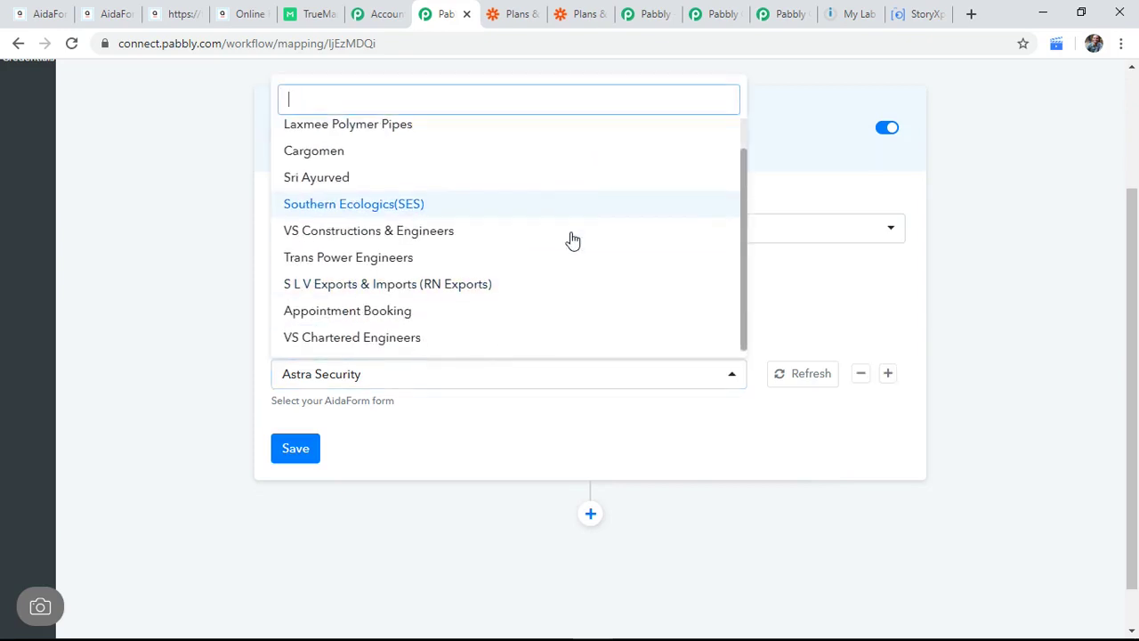
{"action": "scroll", "coordinate": [578, 254], "scroll_direction": "down", "scroll_amount": 2}
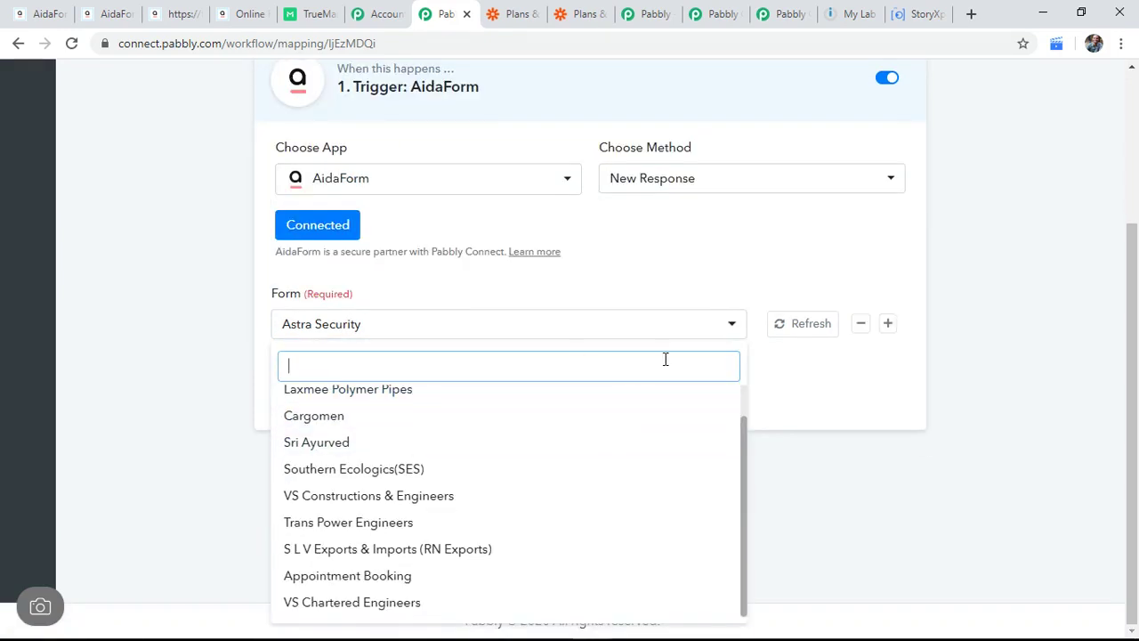
{"action": "left_click", "coordinate": [450, 582]}
{"action": "left_click", "coordinate": [299, 399]}
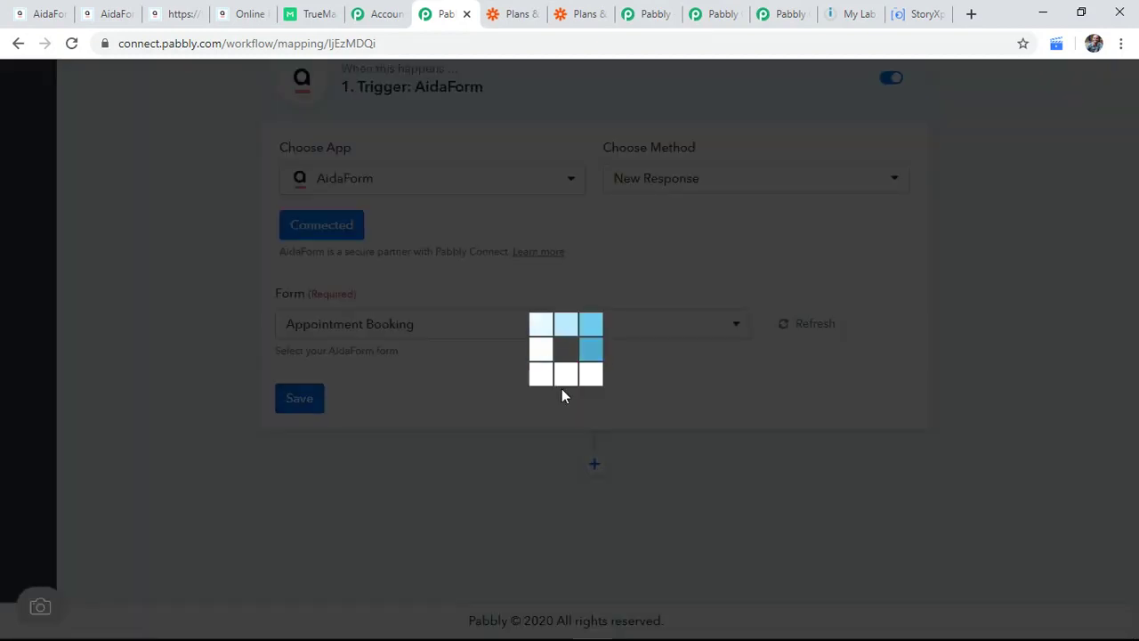
{"action": "left_click", "coordinate": [574, 438]}
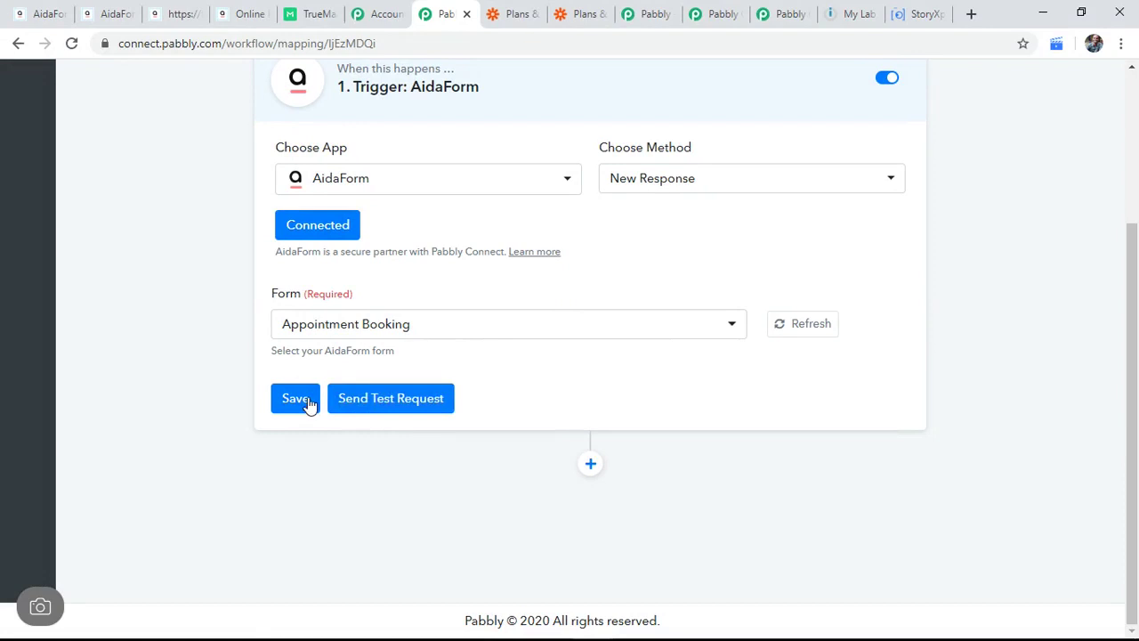
{"action": "left_click", "coordinate": [389, 399]}
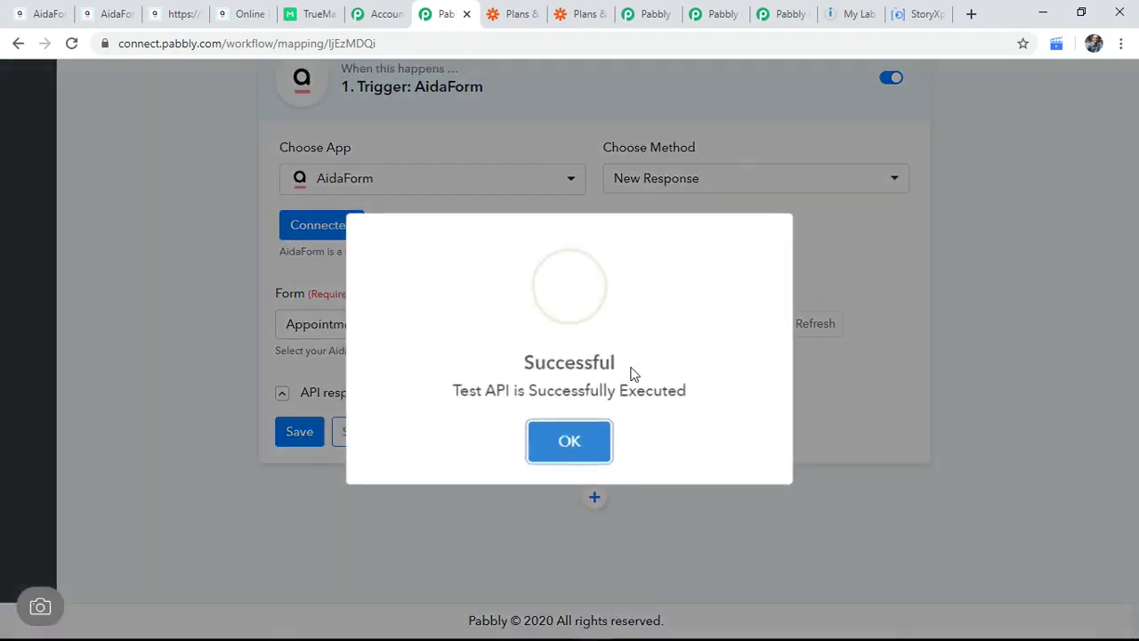
Step: Dismiss the test message and open the fields entry in the AidaForm trigger's response
{"action": "left_click", "coordinate": [569, 437]}
{"action": "scroll", "coordinate": [628, 392], "scroll_direction": "down", "scroll_amount": 2}
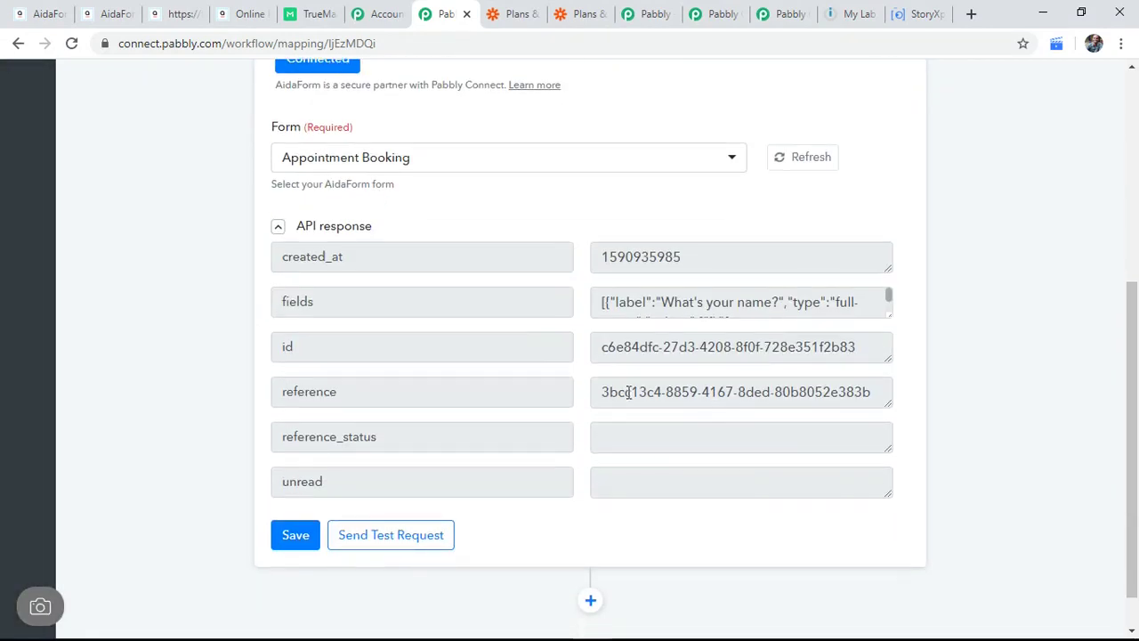
{"action": "left_click", "coordinate": [775, 302]}
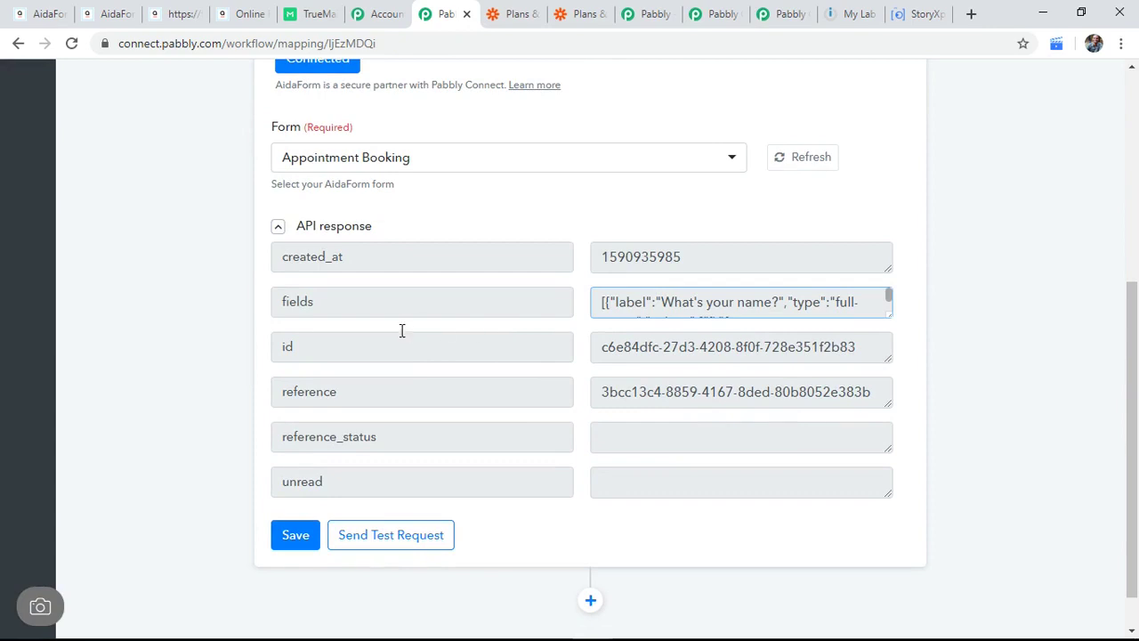
{"action": "left_click", "coordinate": [398, 251]}
{"action": "left_click", "coordinate": [709, 257]}
{"action": "left_click", "coordinate": [531, 282]}
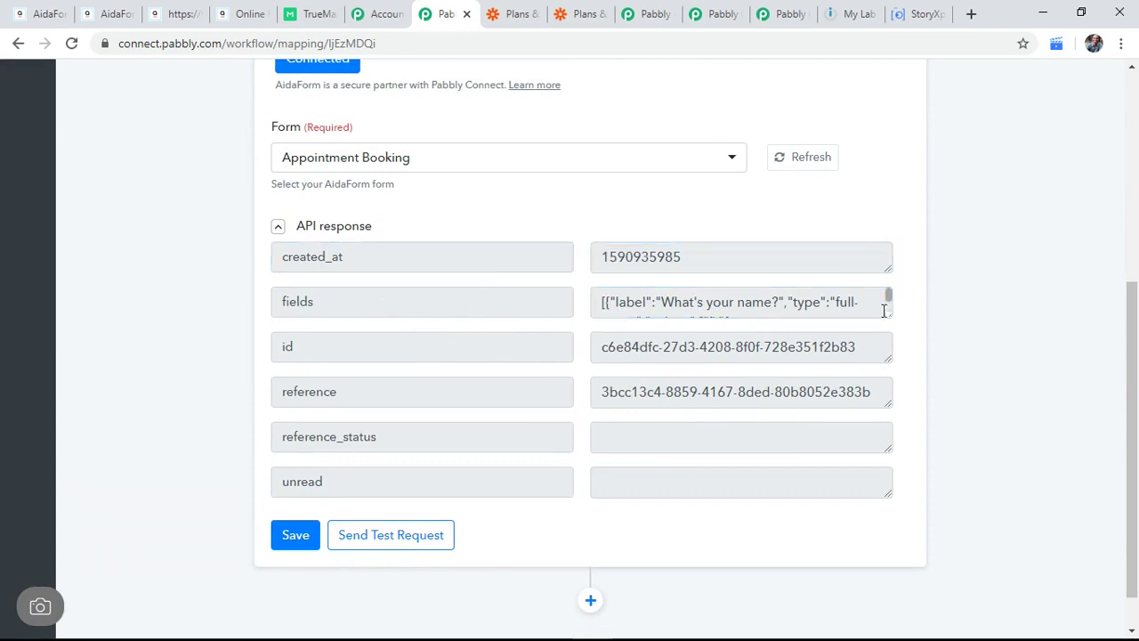
Step: Enlarge the fields textarea to read the full JSON, including date 2020-05-31 and 02:00 PM
{"action": "left_click_drag", "start_coordinate": [886, 311], "coordinate": [887, 465]}
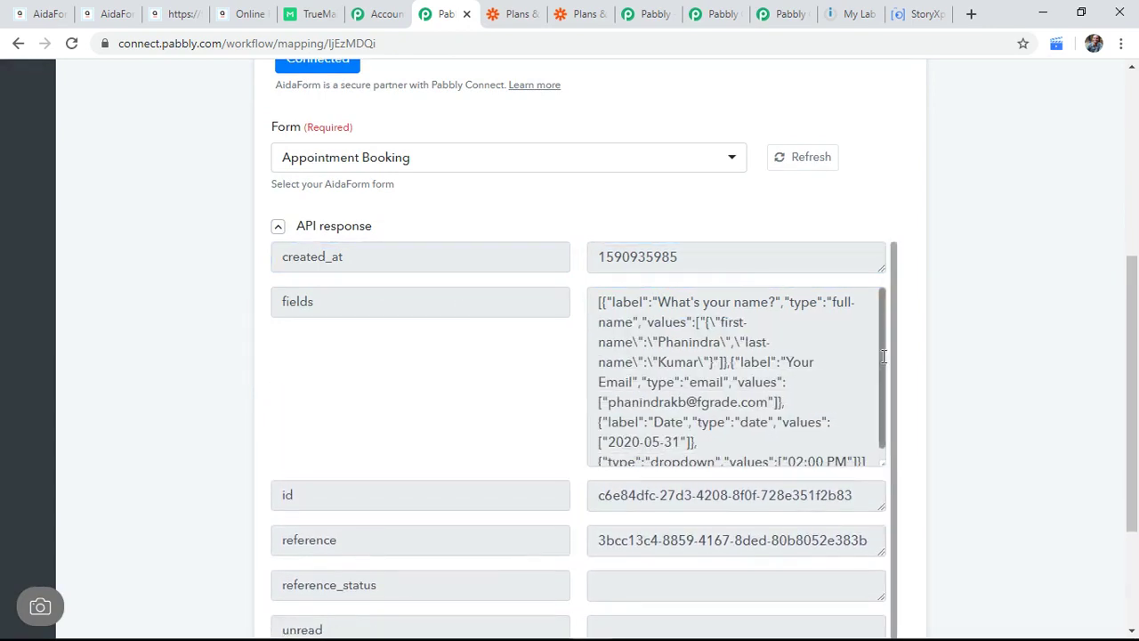
{"action": "scroll", "coordinate": [882, 381], "scroll_direction": "down", "scroll_amount": 1}
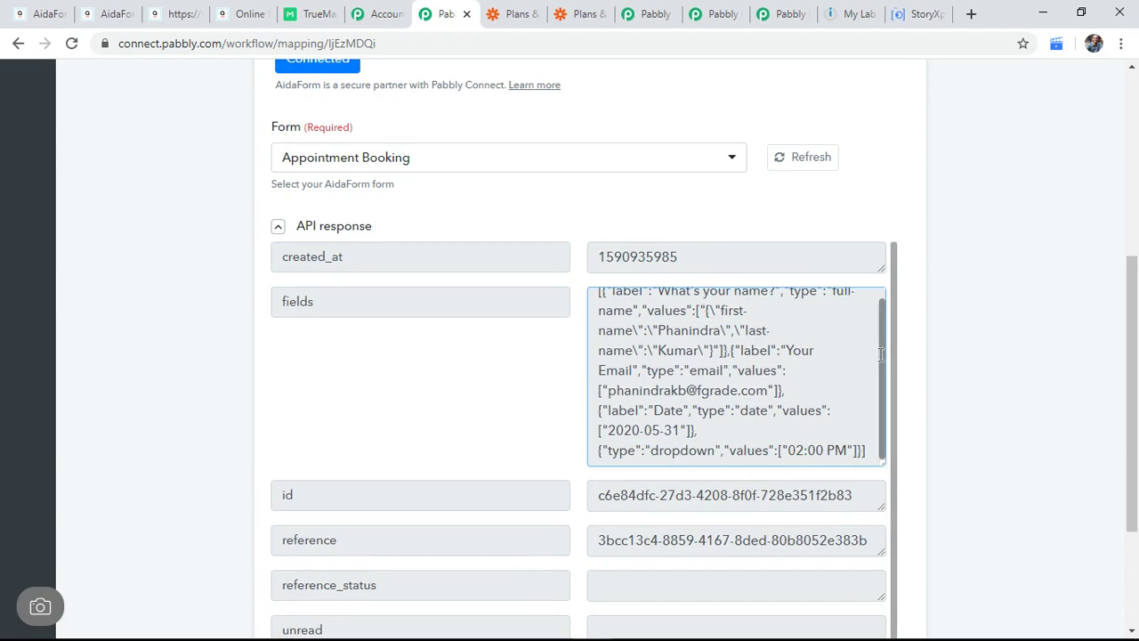
{"action": "scroll", "coordinate": [878, 336], "scroll_direction": "up", "scroll_amount": 1}
{"action": "left_click_drag", "start_coordinate": [598, 302], "coordinate": [528, 302]}
{"action": "left_click", "coordinate": [873, 442]}
{"action": "left_click", "coordinate": [813, 367]}
{"action": "scroll", "coordinate": [818, 414], "scroll_direction": "down", "scroll_amount": 1}
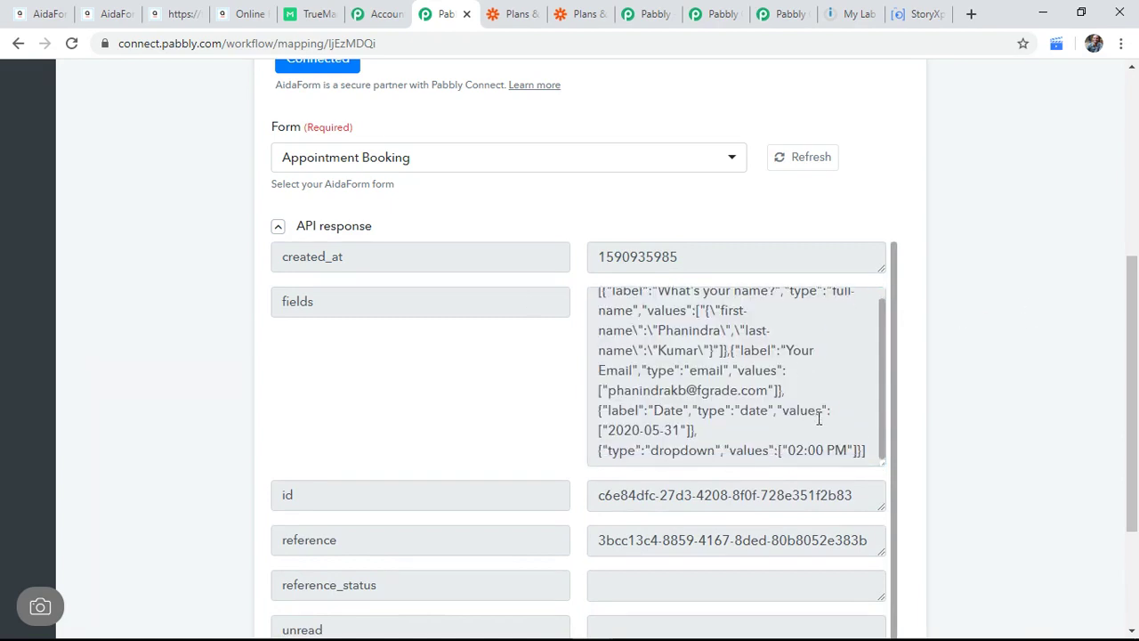
{"action": "scroll", "coordinate": [1110, 386], "scroll_direction": "down", "scroll_amount": 2}
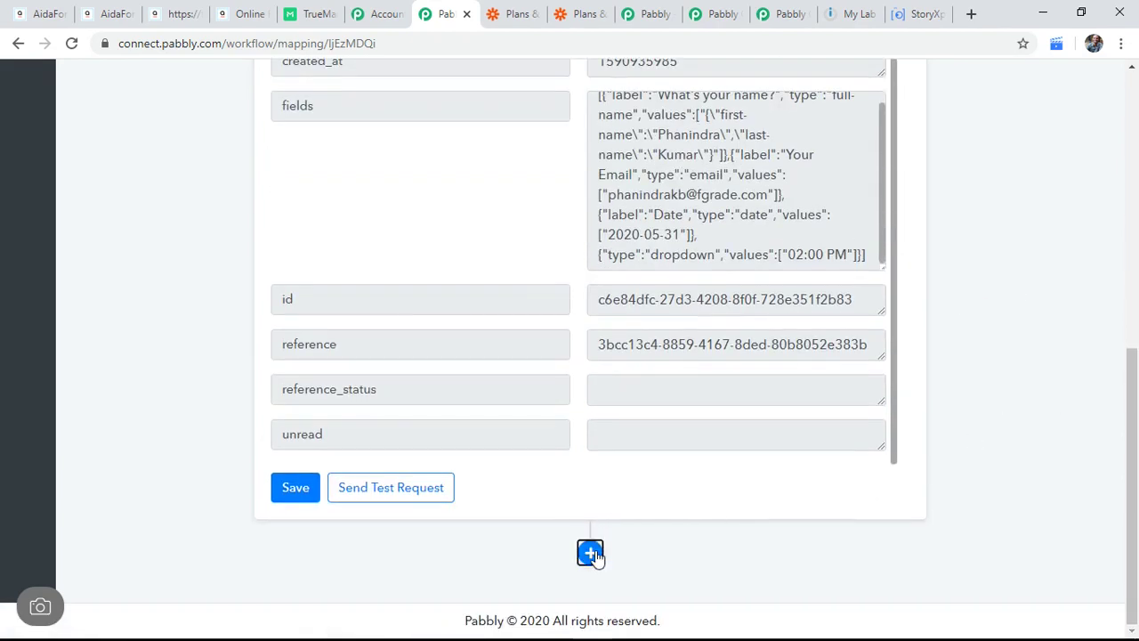
Step: Add a connected JSON Extractor action after the trigger, using the Extract JSON Data method
{"action": "left_click", "coordinate": [590, 552]}
{"action": "scroll", "coordinate": [768, 448], "scroll_direction": "down", "scroll_amount": 5}
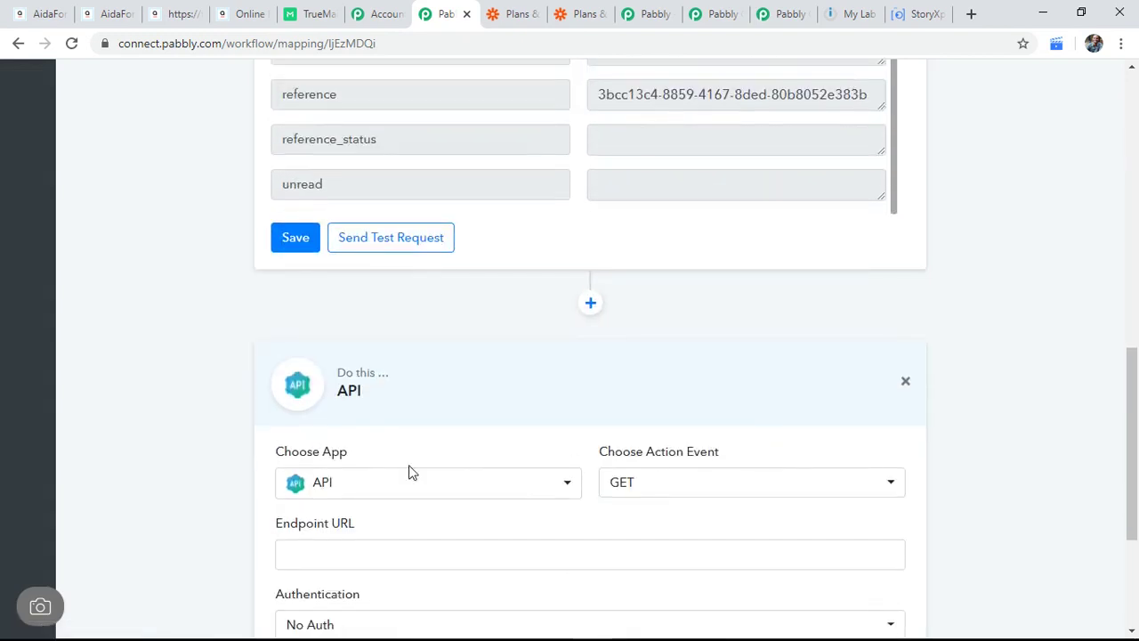
{"action": "left_click", "coordinate": [421, 326]}
{"action": "type", "text": "json"}
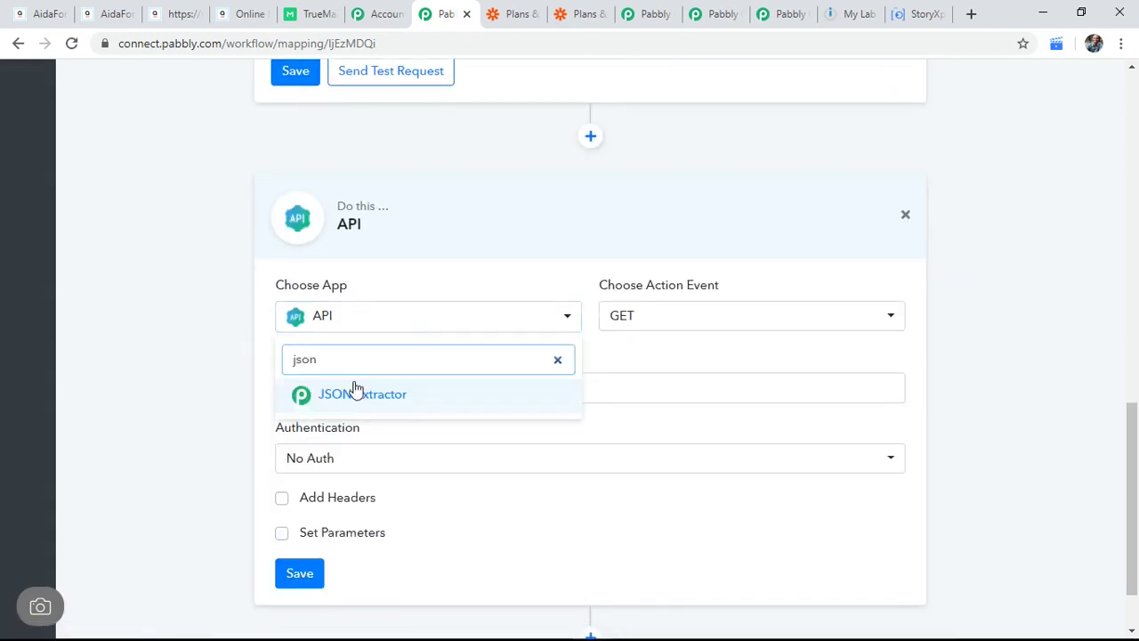
{"action": "left_click", "coordinate": [356, 391]}
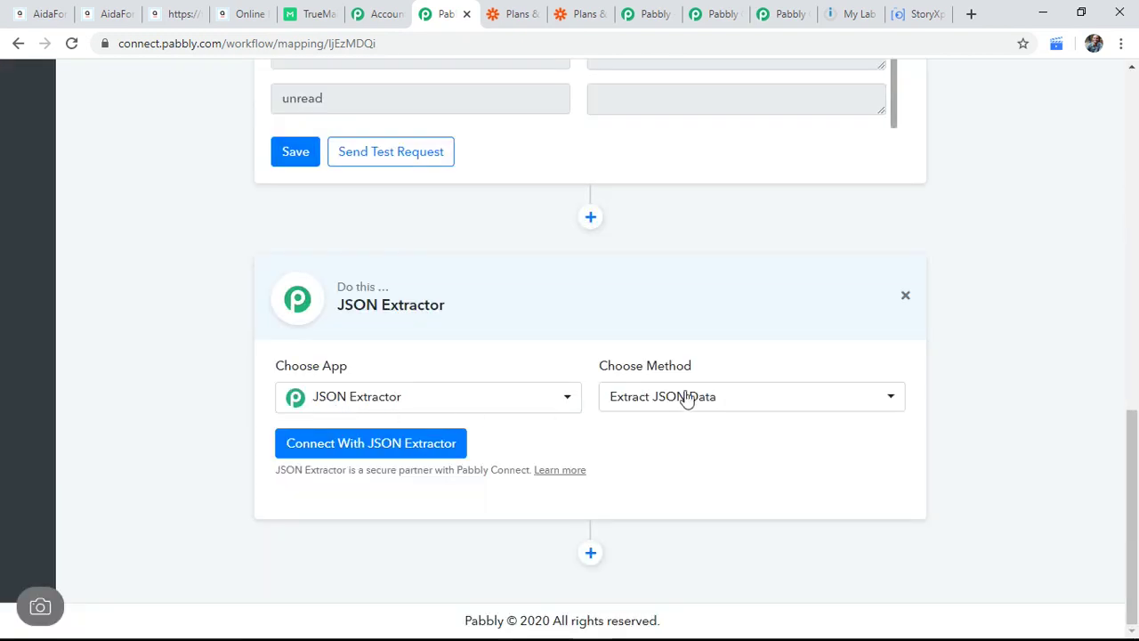
{"action": "left_click", "coordinate": [732, 396]}
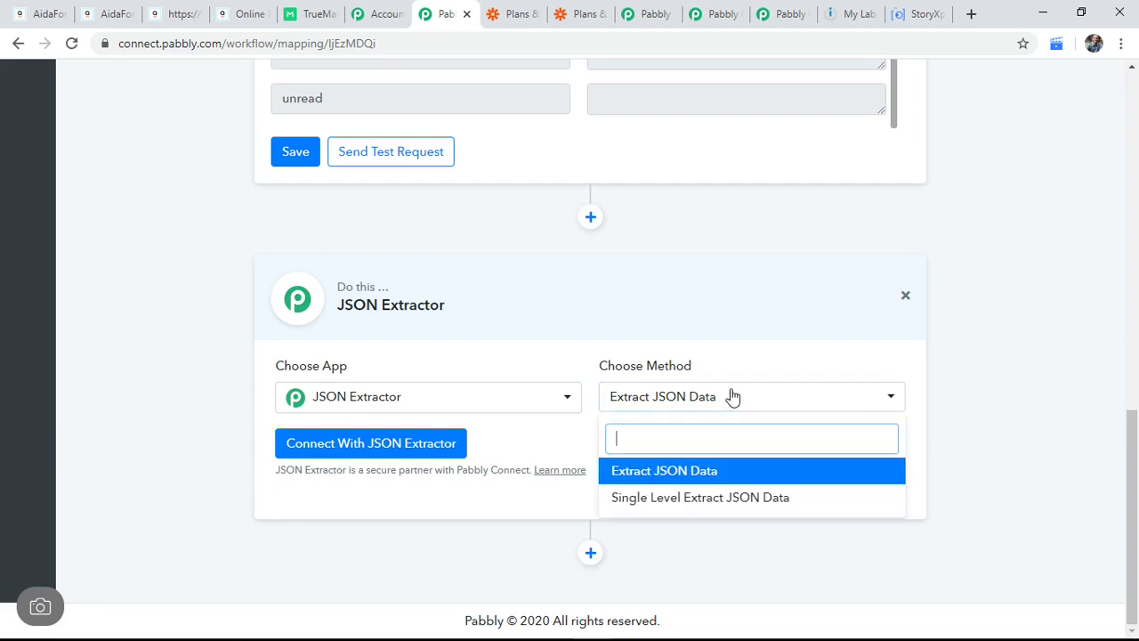
{"action": "left_click", "coordinate": [750, 470]}
{"action": "left_click", "coordinate": [376, 443]}
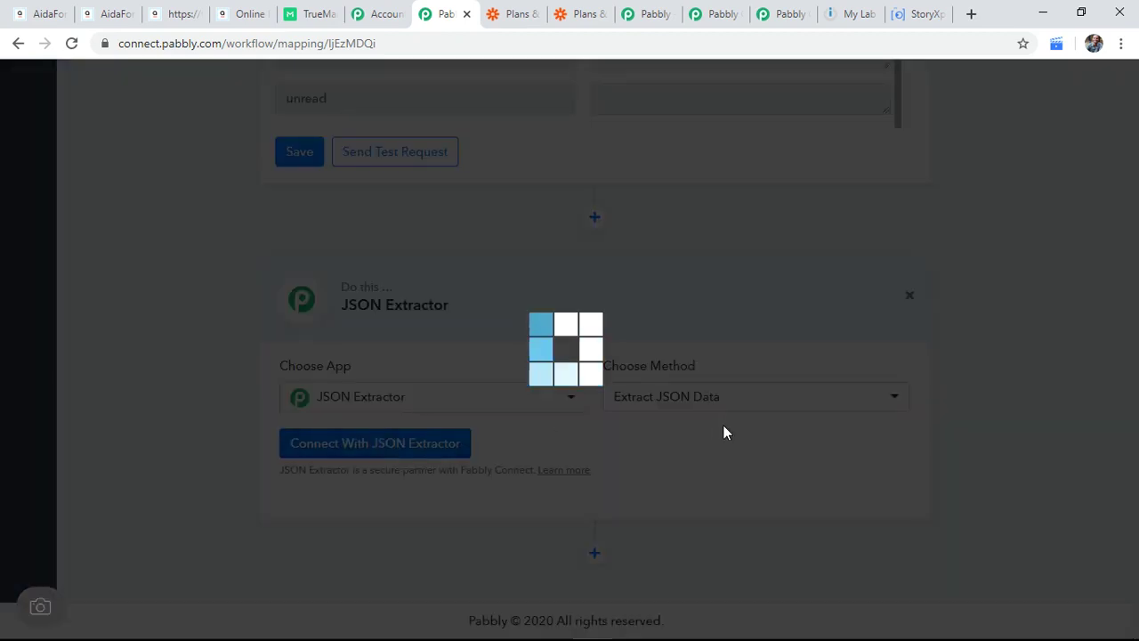
Step: Map the trigger's fields JSON into the extractor's Data input
{"action": "scroll", "coordinate": [717, 449], "scroll_direction": "down", "scroll_amount": 1}
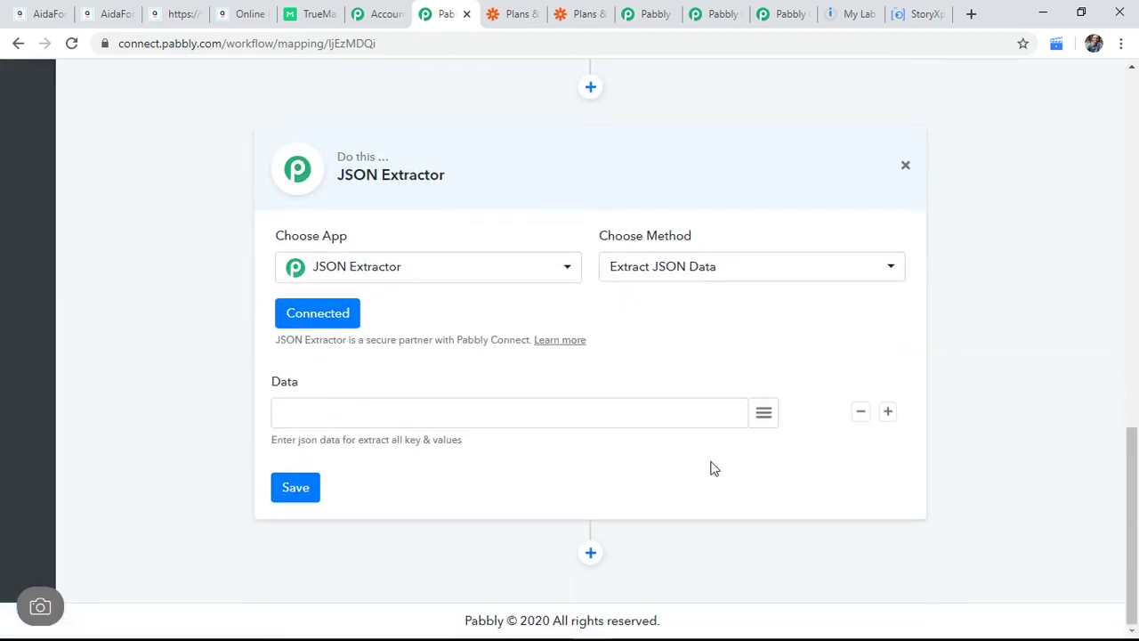
{"action": "left_click", "coordinate": [763, 414]}
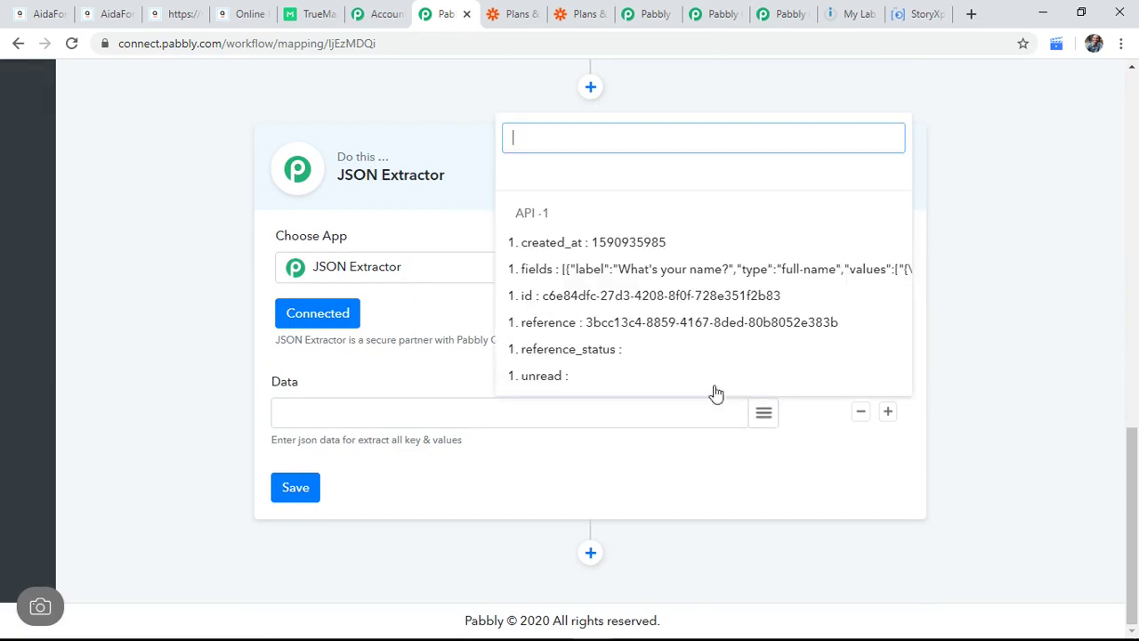
{"action": "left_click", "coordinate": [717, 269]}
{"action": "scroll", "coordinate": [618, 481], "scroll_direction": "down", "scroll_amount": 1}
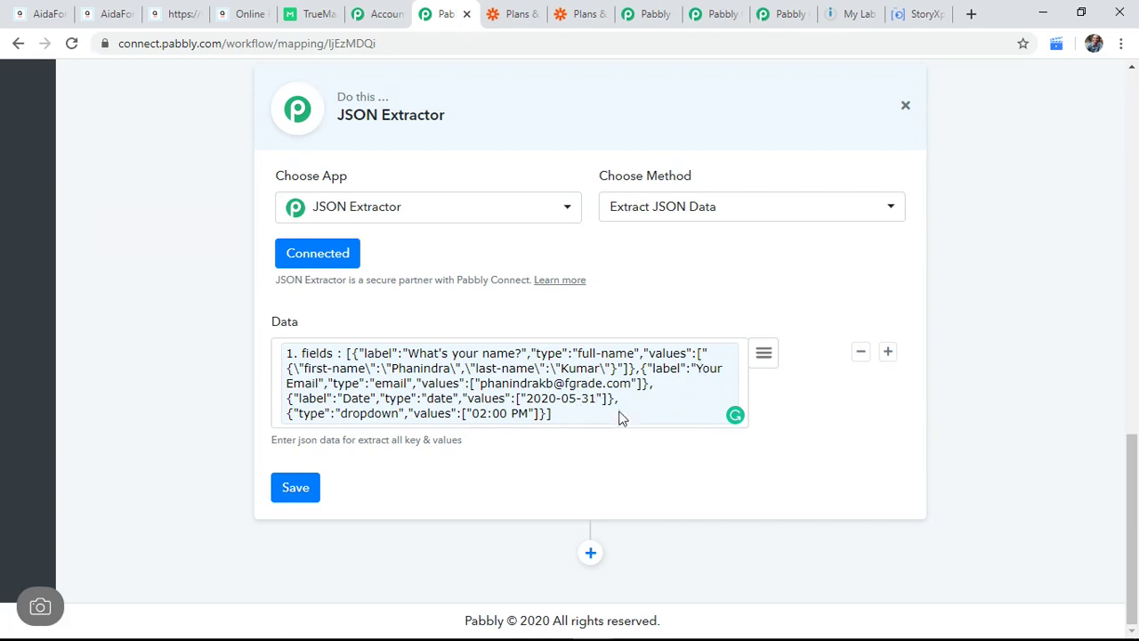
Step: Save the JSON Extractor step and send a test request through it
{"action": "left_click", "coordinate": [298, 489]}
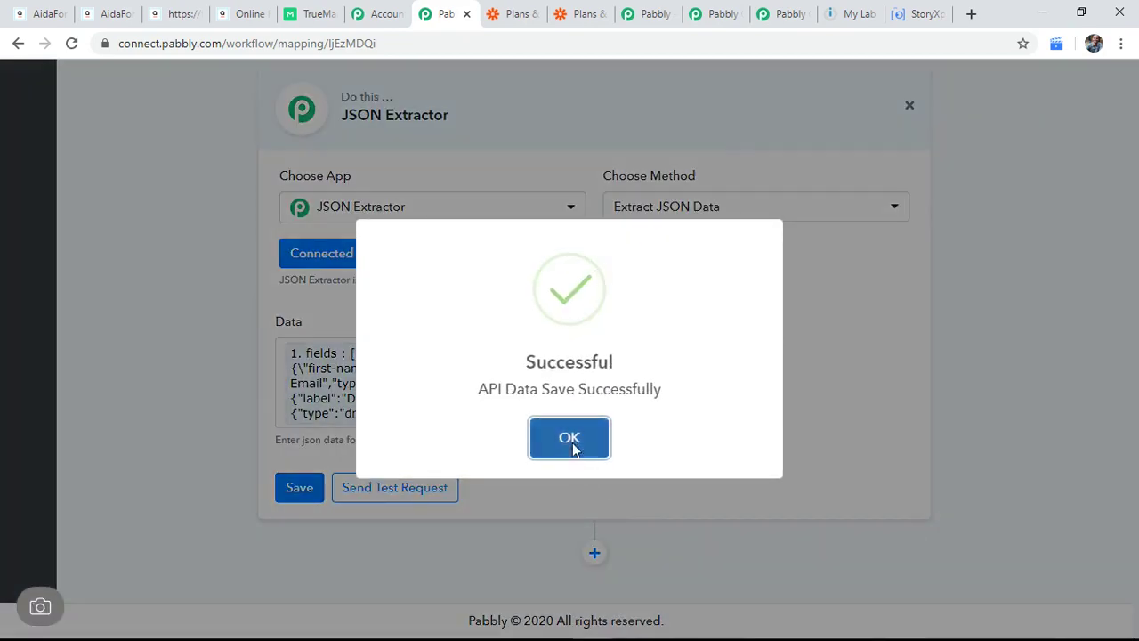
{"action": "left_click", "coordinate": [575, 447]}
{"action": "left_click", "coordinate": [394, 498]}
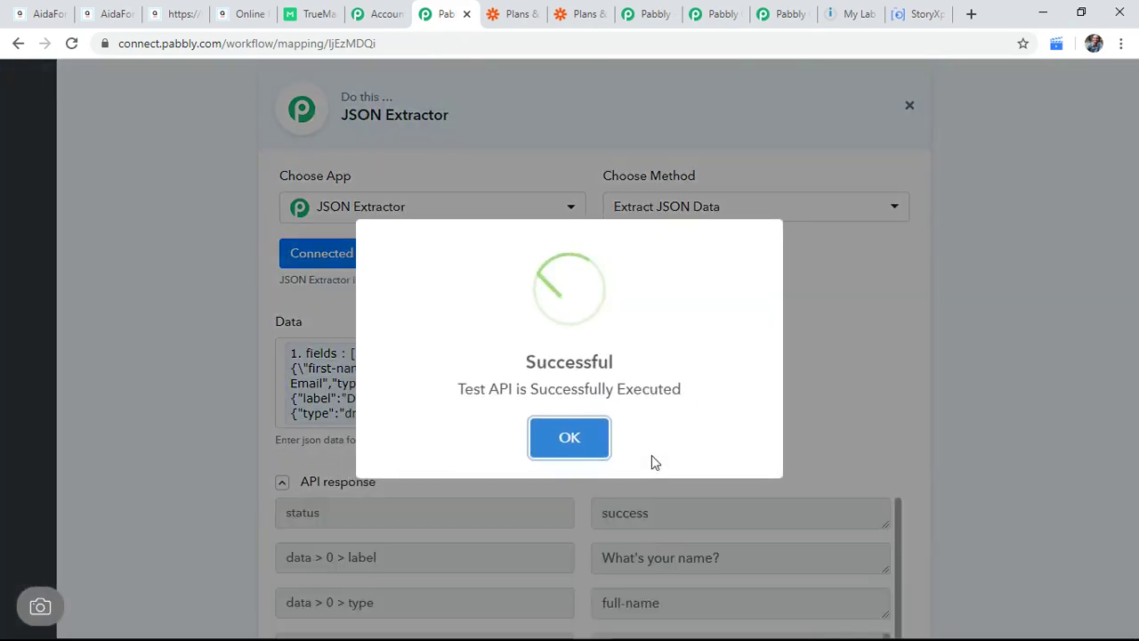
{"action": "left_click", "coordinate": [579, 438]}
{"action": "scroll", "coordinate": [863, 410], "scroll_direction": "down", "scroll_amount": 3}
{"action": "scroll", "coordinate": [760, 412], "scroll_direction": "down", "scroll_amount": 1}
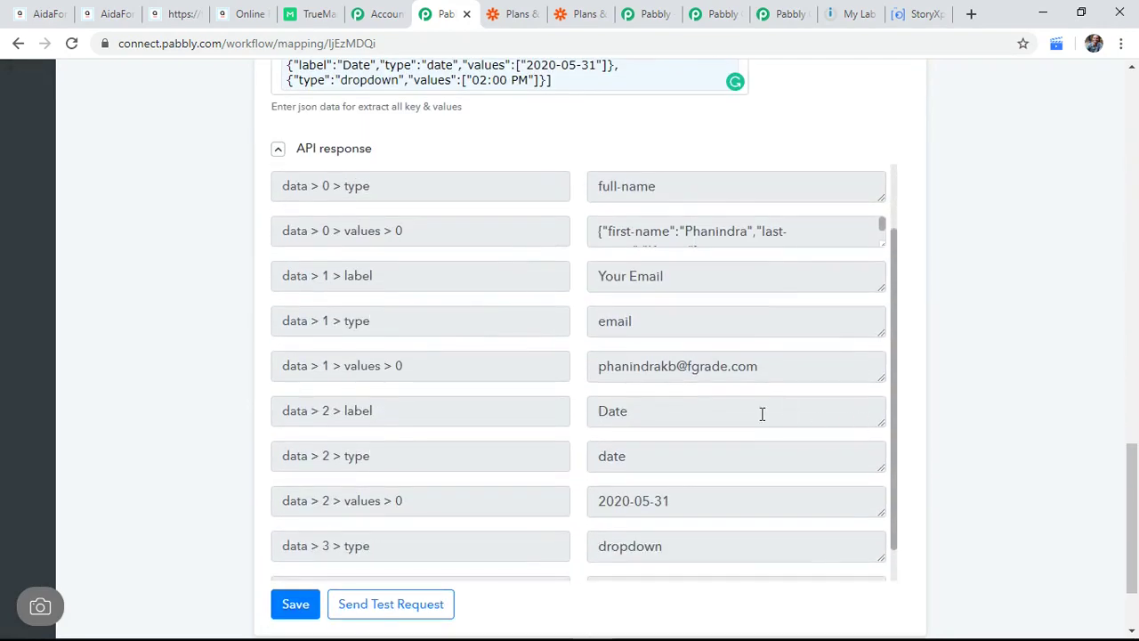
{"action": "scroll", "coordinate": [762, 412], "scroll_direction": "up", "scroll_amount": 2}
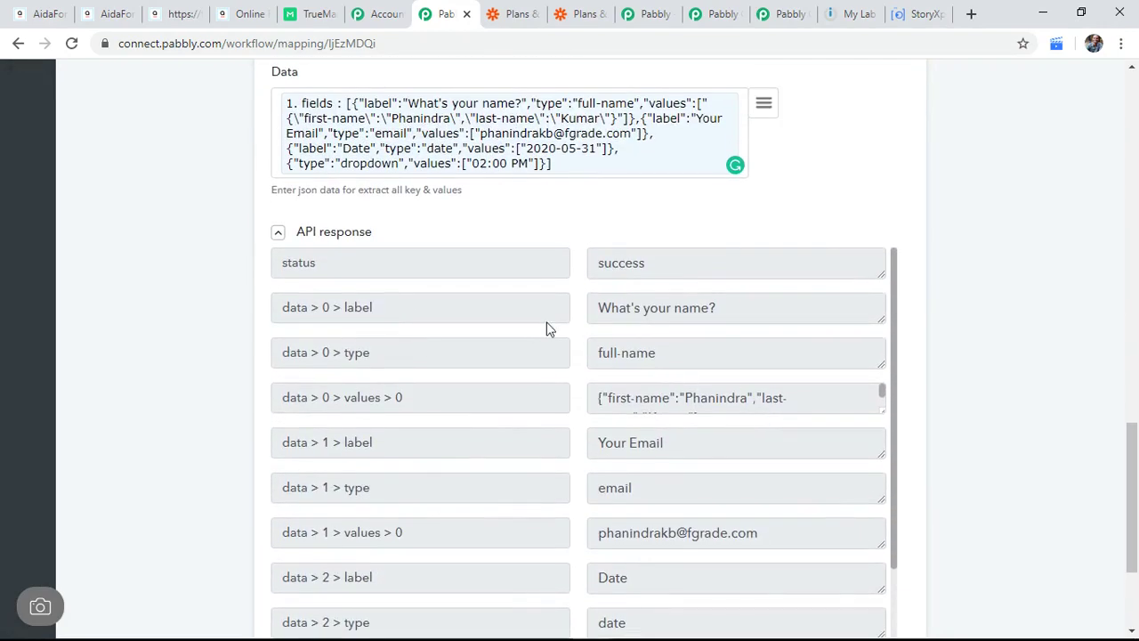
Step: Inspect the extracted Your Email entry, its key path and email address value
{"action": "left_click", "coordinate": [701, 444]}
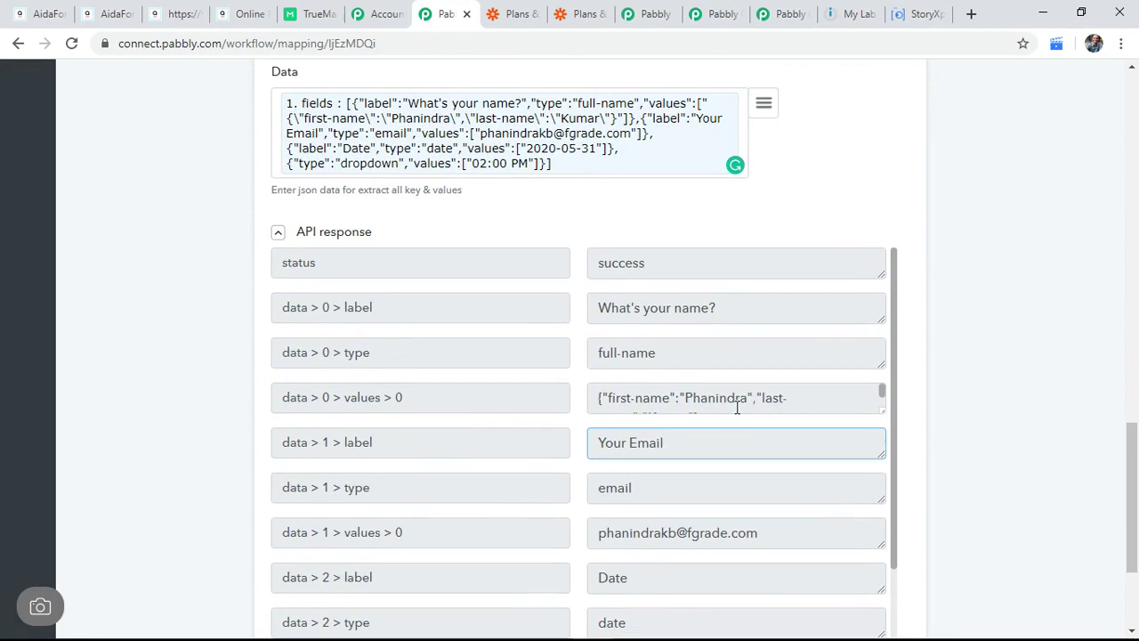
{"action": "scroll", "coordinate": [704, 413], "scroll_direction": "down", "scroll_amount": 1}
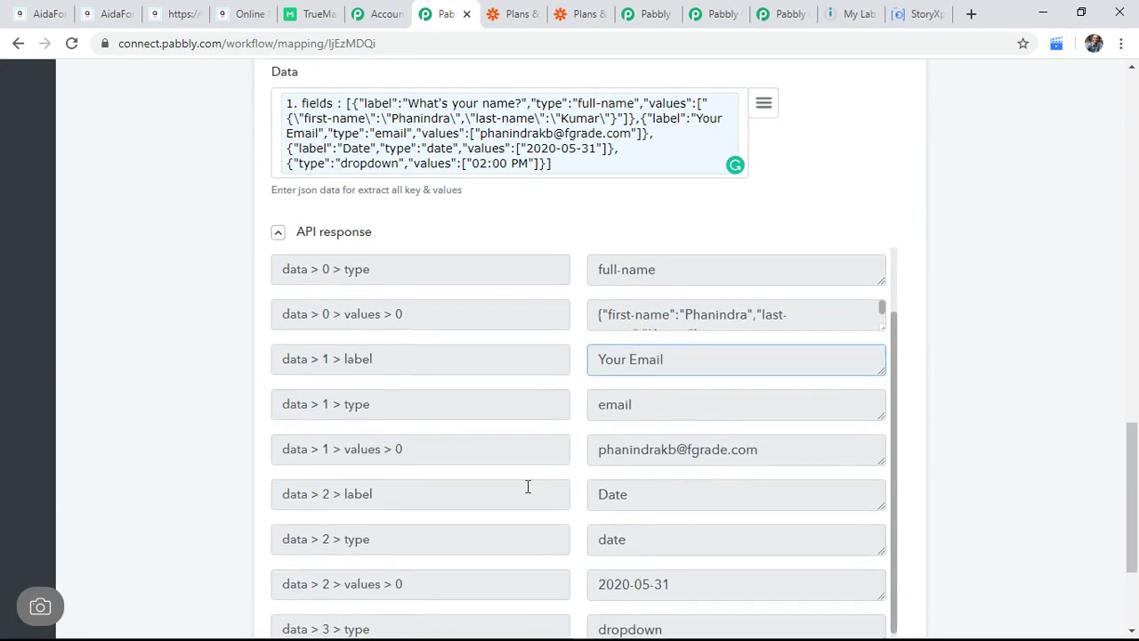
{"action": "scroll", "coordinate": [528, 487], "scroll_direction": "down", "scroll_amount": 1}
{"action": "left_click_drag", "start_coordinate": [419, 407], "coordinate": [311, 409]}
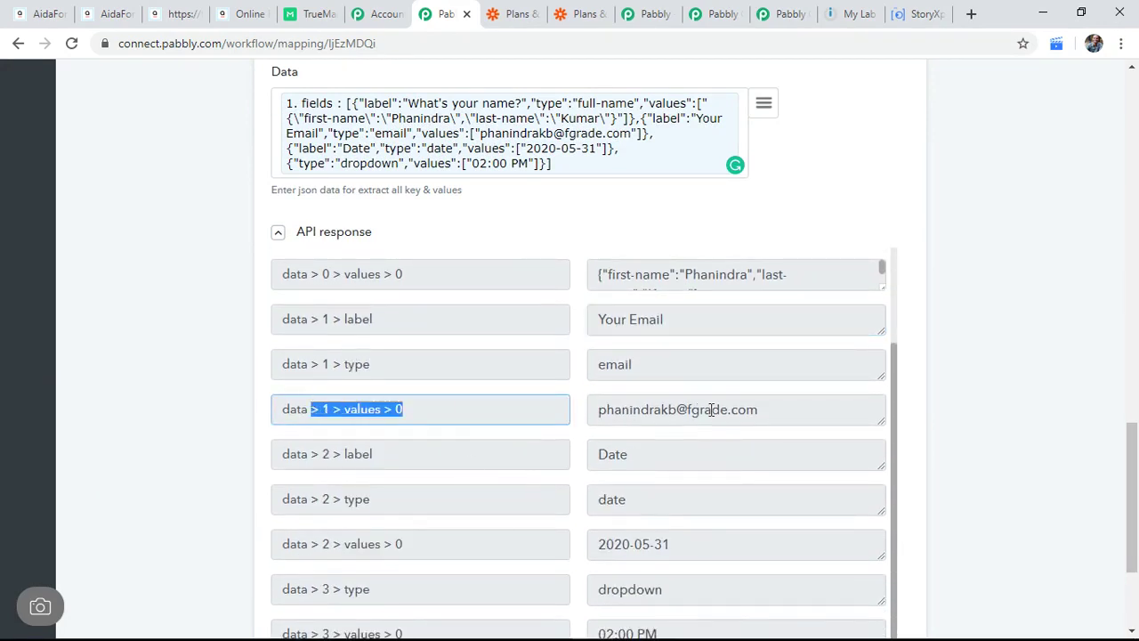
{"action": "left_click", "coordinate": [711, 406]}
{"action": "scroll", "coordinate": [801, 397], "scroll_direction": "down", "scroll_amount": 3}
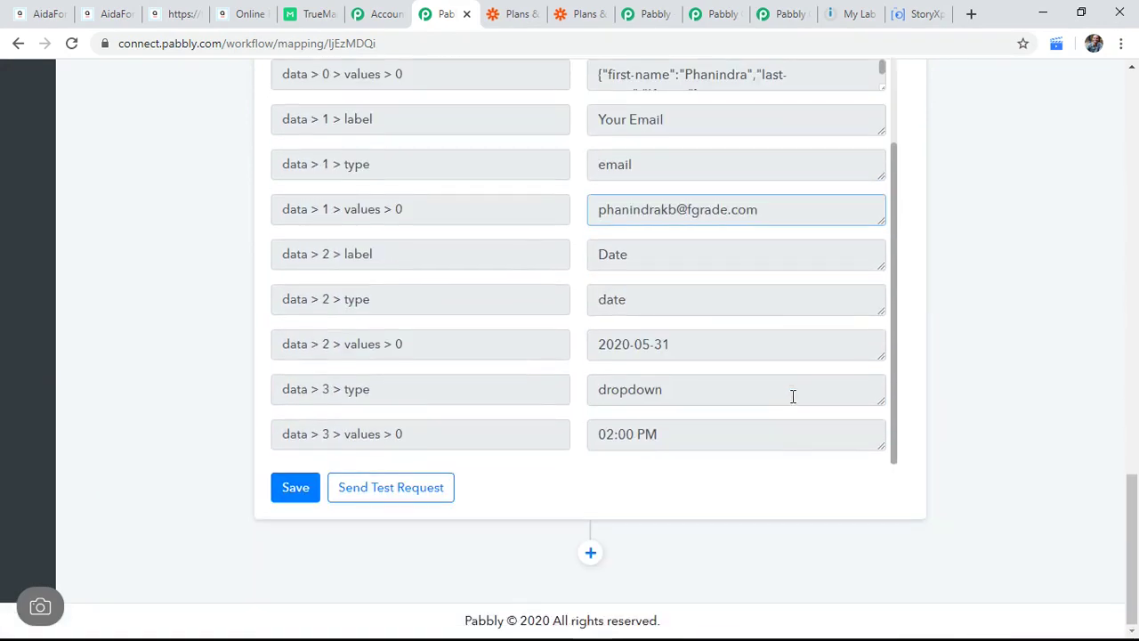
Step: Save the JSON Extractor step again and rerun its test request
{"action": "left_click", "coordinate": [310, 485]}
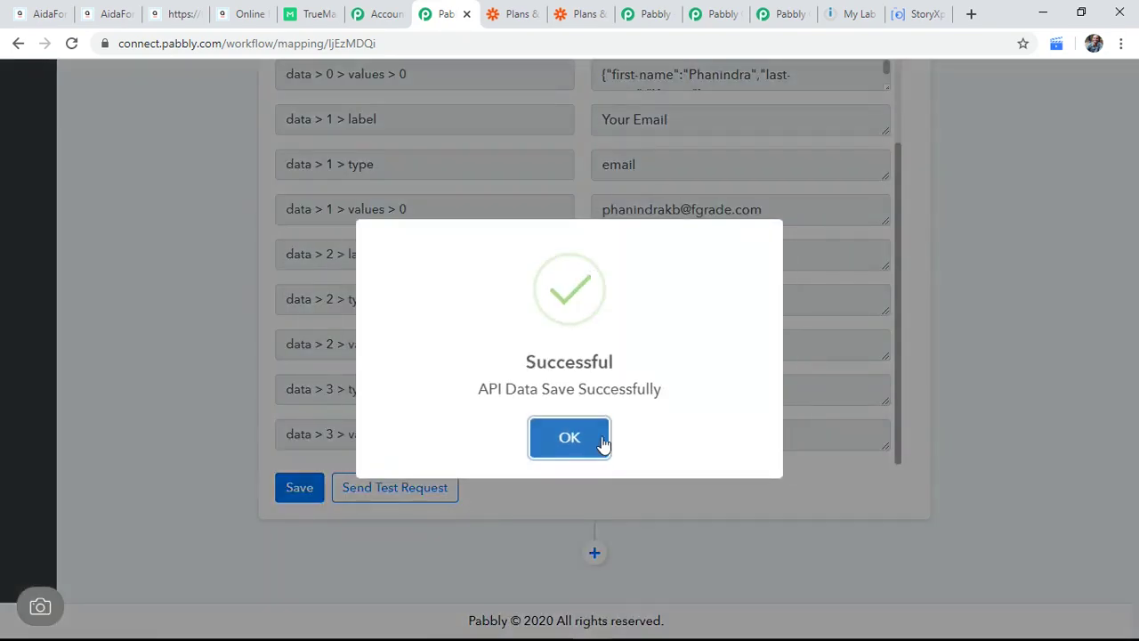
{"action": "left_click", "coordinate": [601, 444]}
{"action": "left_click", "coordinate": [414, 491]}
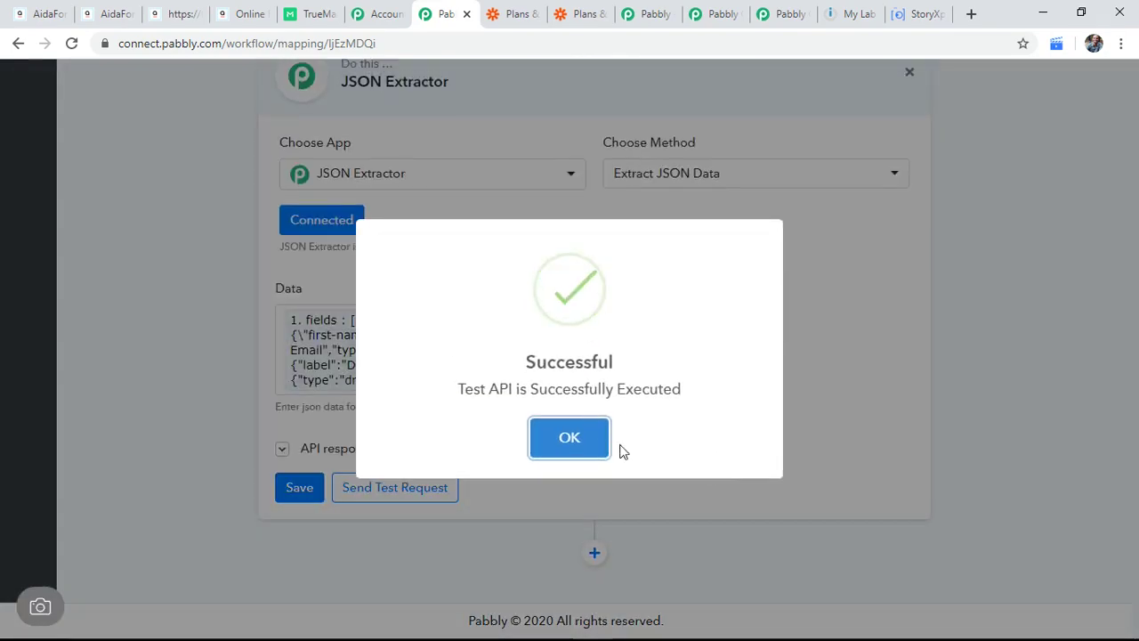
{"action": "left_click", "coordinate": [605, 448]}
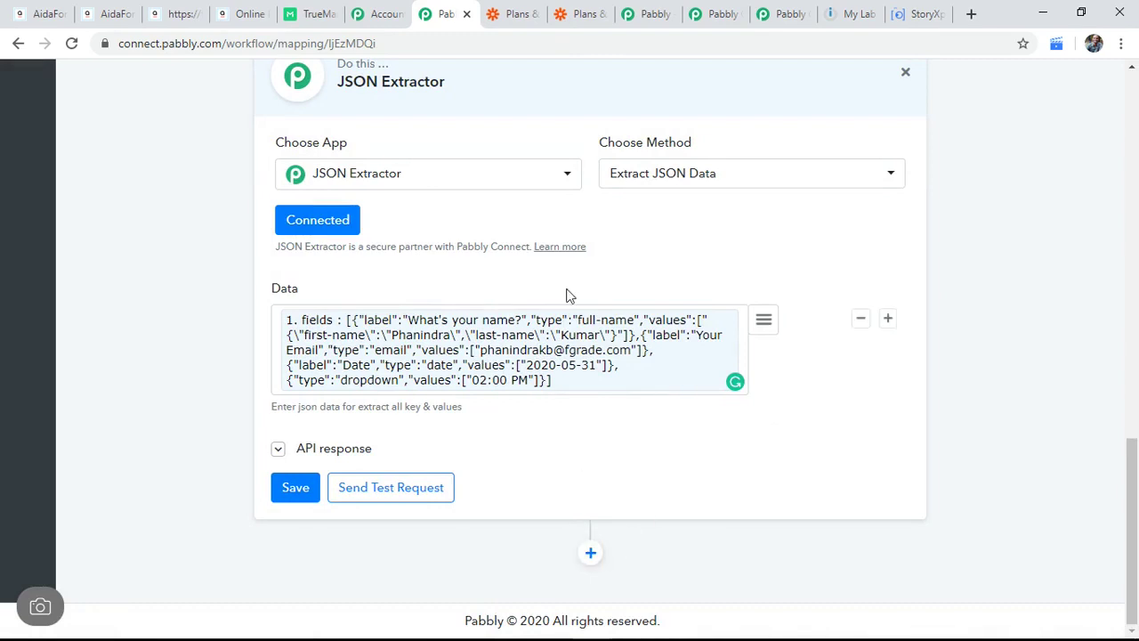
{"action": "scroll", "coordinate": [728, 419], "scroll_direction": "up", "scroll_amount": 2}
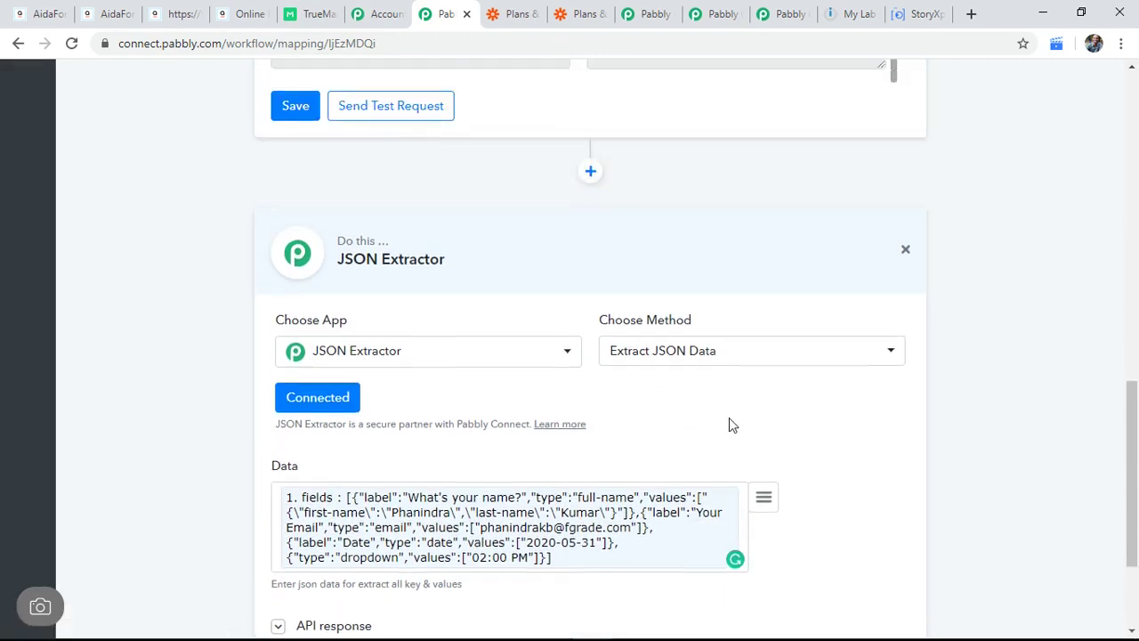
{"action": "scroll", "coordinate": [729, 425], "scroll_direction": "down", "scroll_amount": 2}
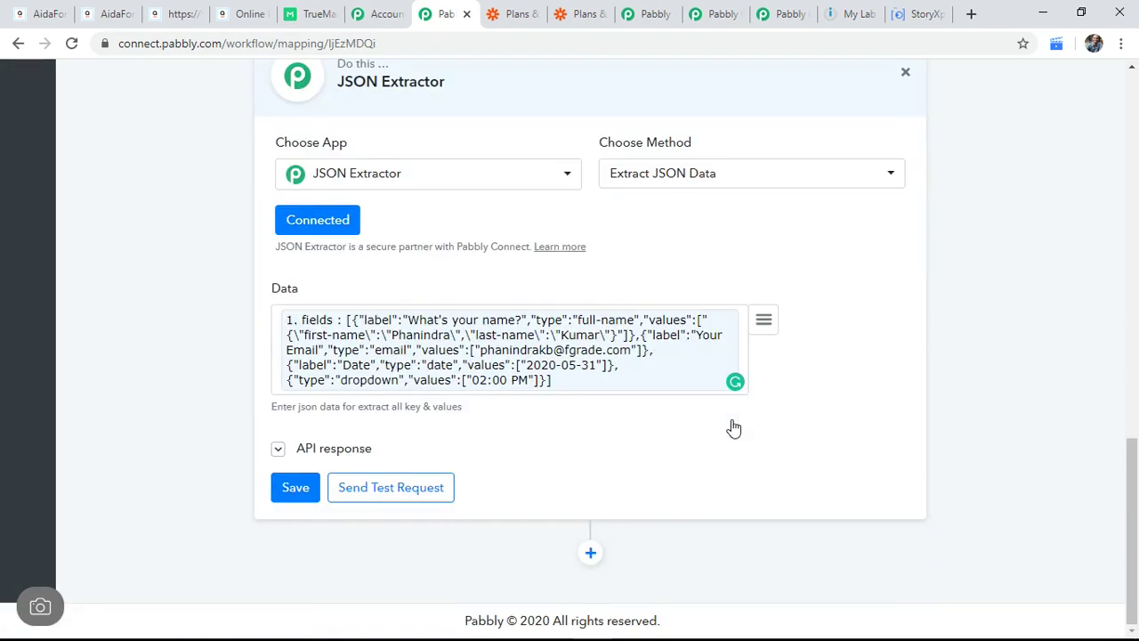
Step: Add another action step using the TrueMail app, found by searching 'true'
{"action": "left_click", "coordinate": [589, 552]}
{"action": "scroll", "coordinate": [729, 428], "scroll_direction": "down", "scroll_amount": 4}
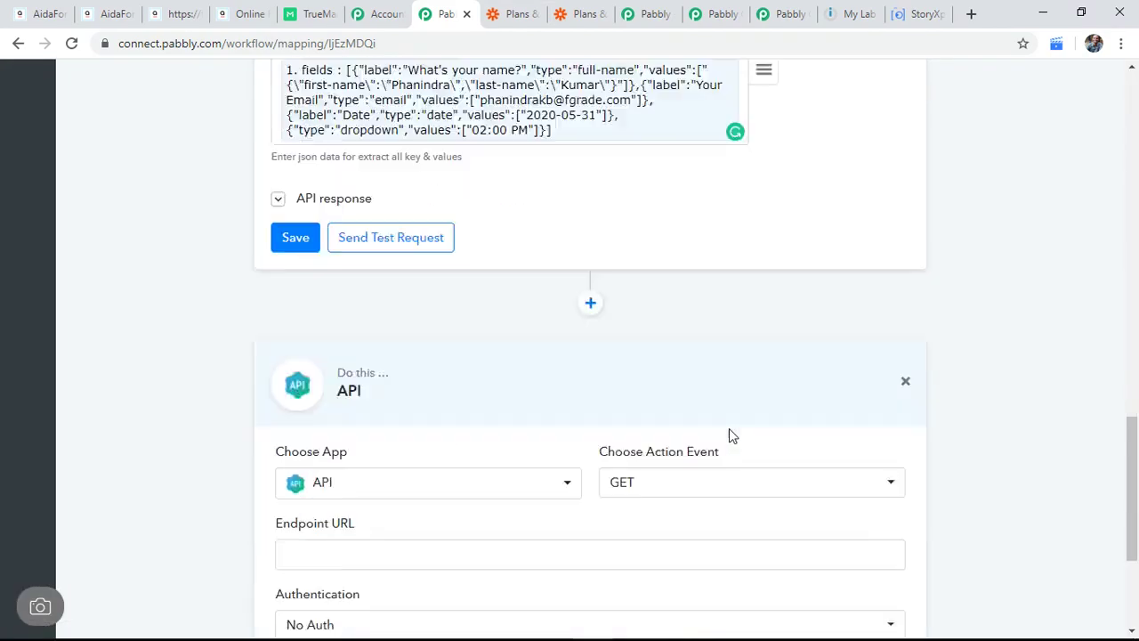
{"action": "left_click", "coordinate": [452, 405]}
{"action": "type", "text": "true"}
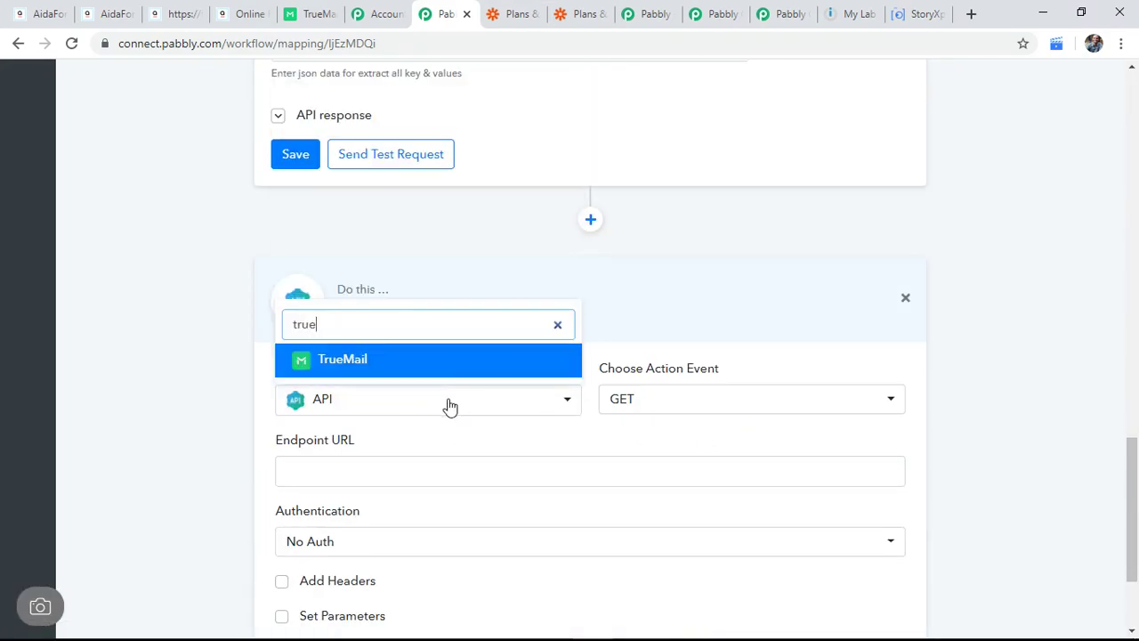
{"action": "left_click", "coordinate": [443, 365]}
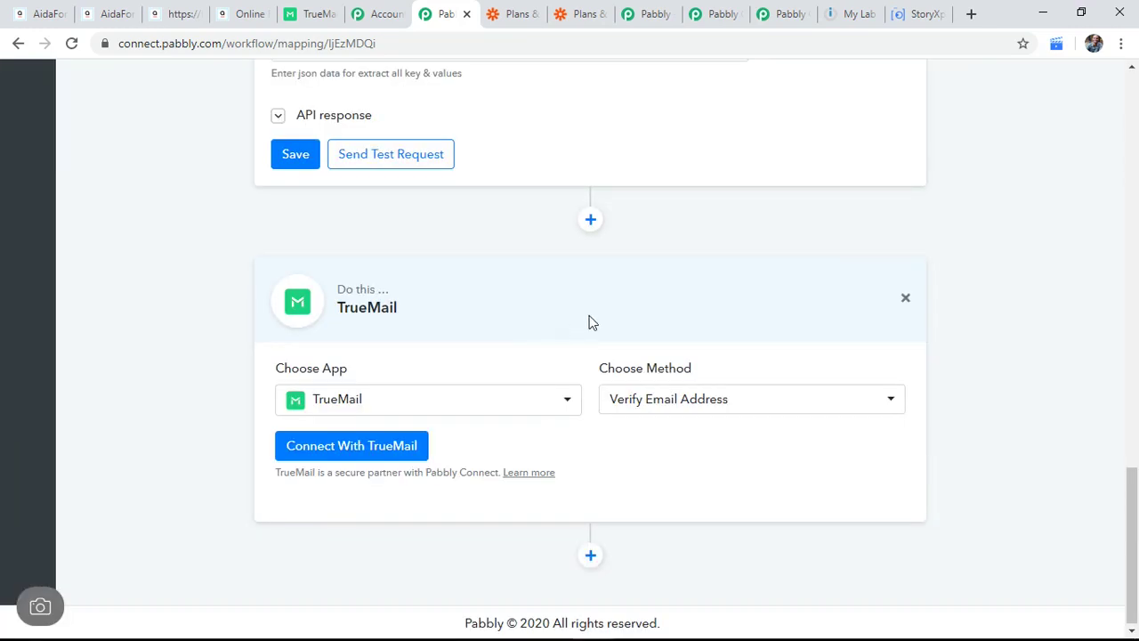
Step: In TrueMail's API apps, review the Pabbly connect 29 May app, leaving its name unchanged
{"action": "left_click", "coordinate": [320, 11]}
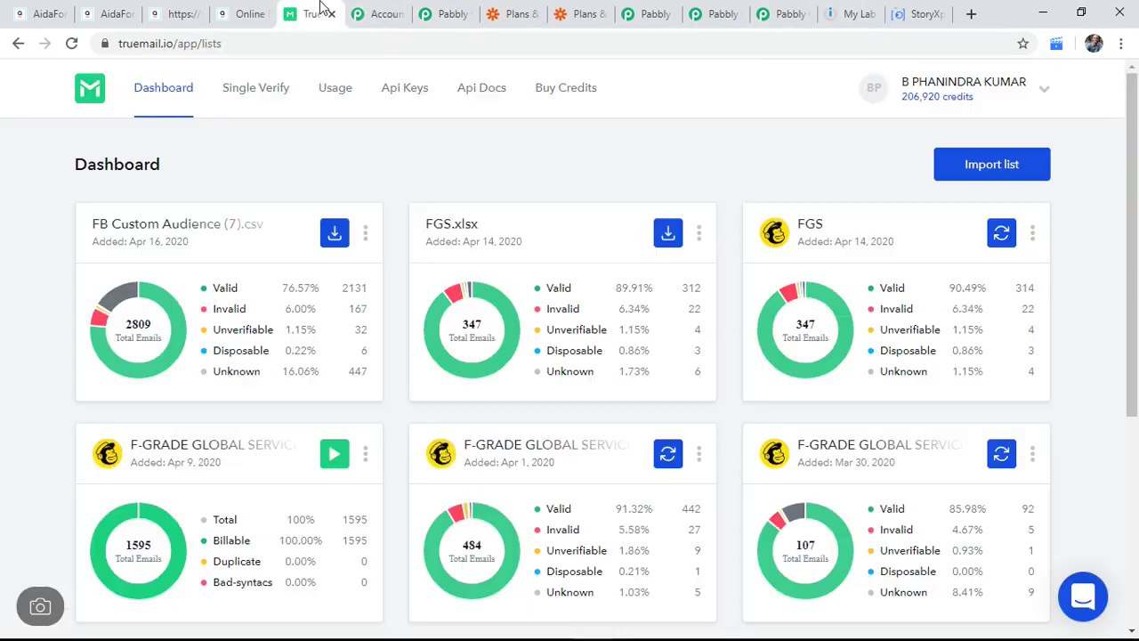
{"action": "left_click", "coordinate": [415, 88]}
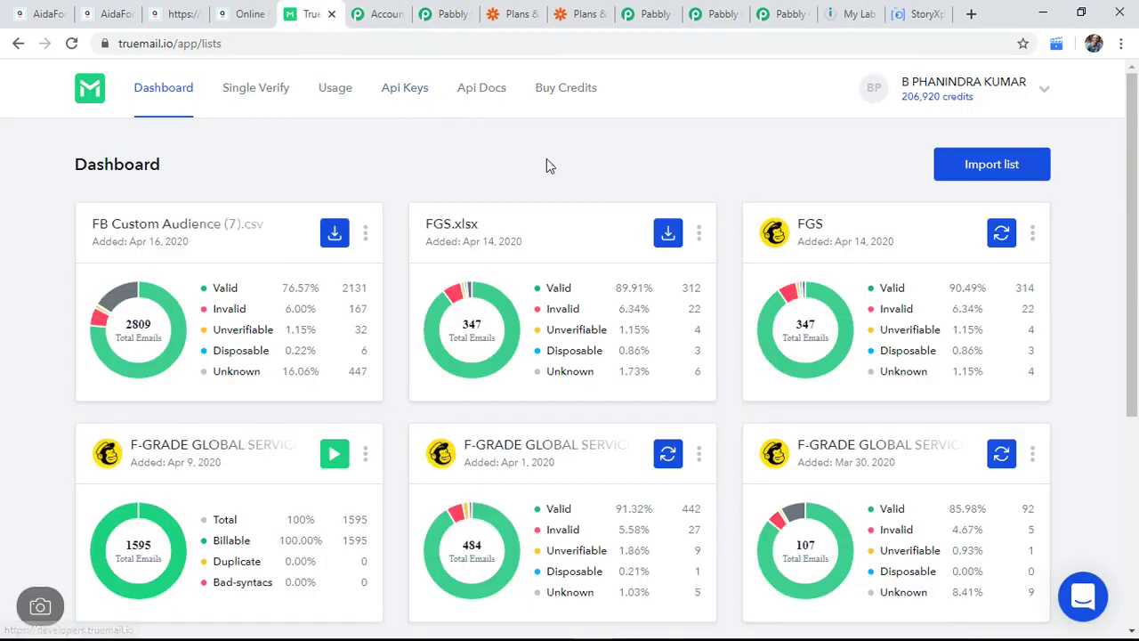
{"action": "left_click", "coordinate": [148, 224]}
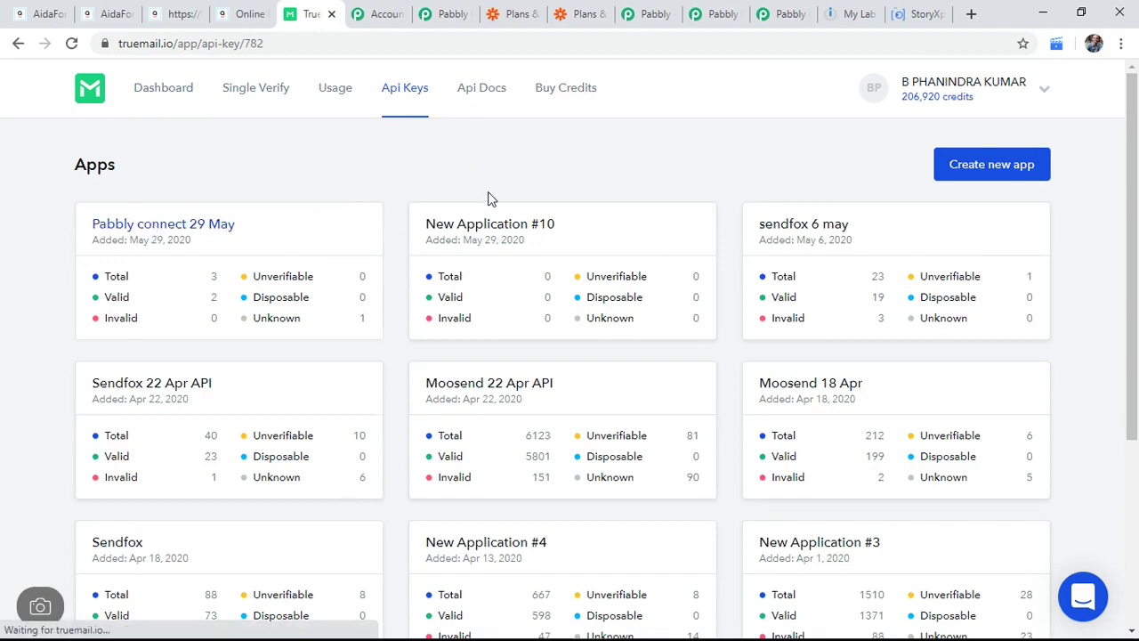
{"action": "scroll", "coordinate": [449, 347], "scroll_direction": "down", "scroll_amount": 8}
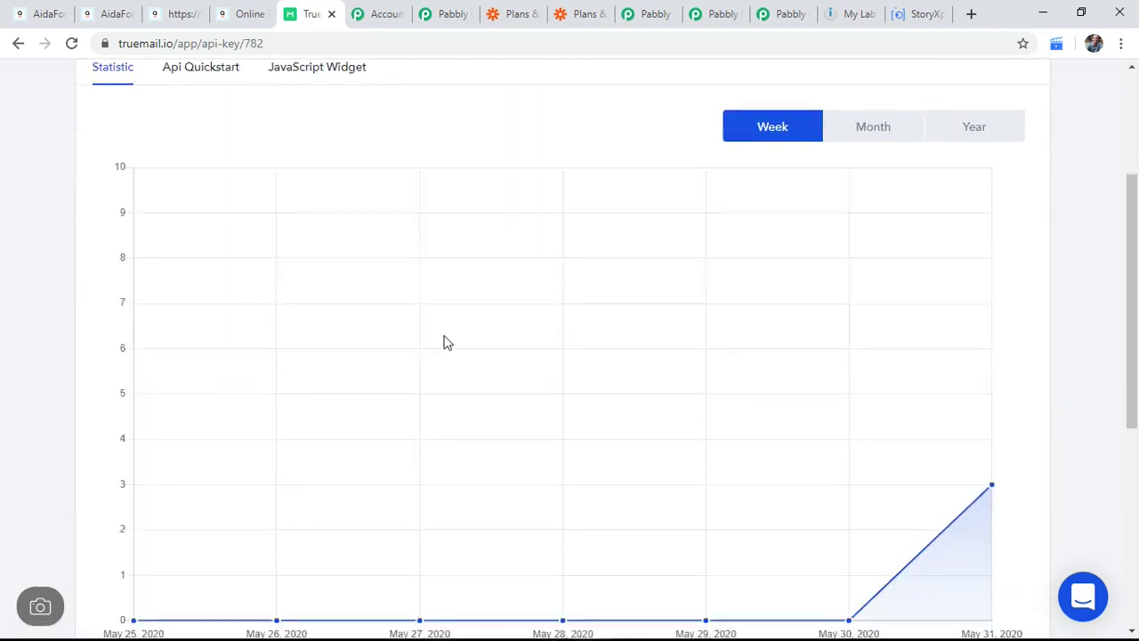
{"action": "scroll", "coordinate": [452, 343], "scroll_direction": "up", "scroll_amount": 6}
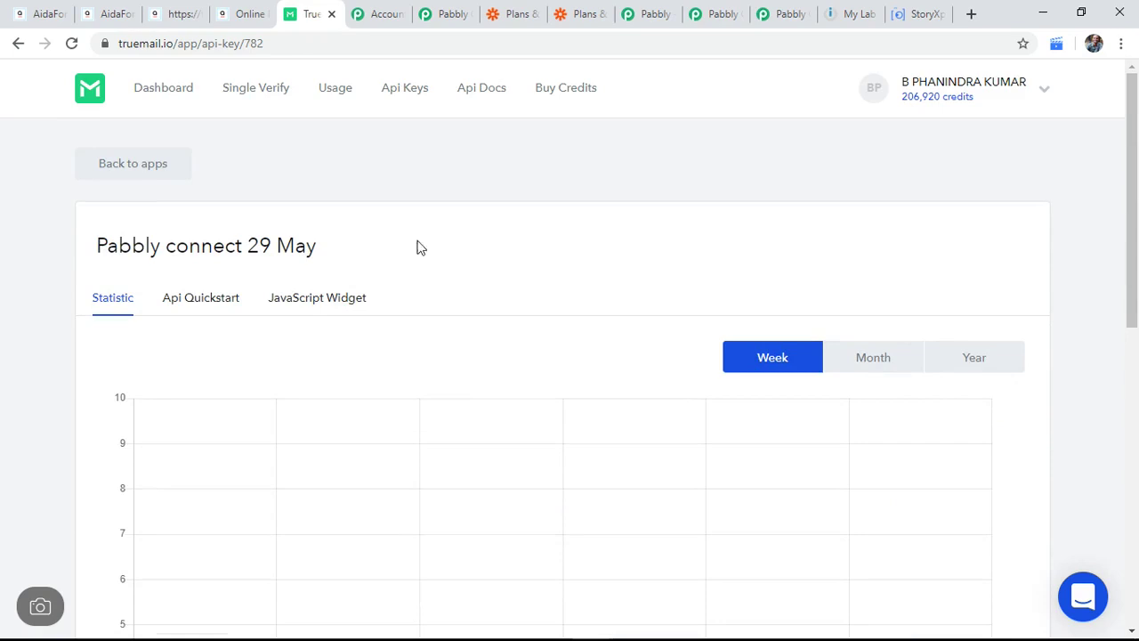
{"action": "left_click", "coordinate": [413, 98]}
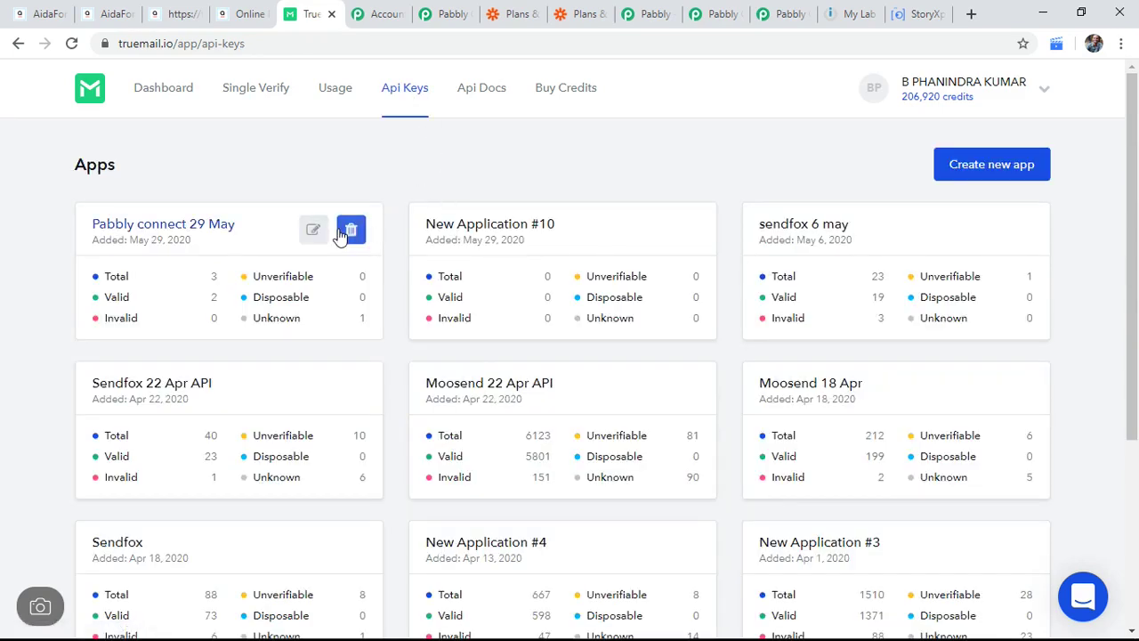
{"action": "left_click", "coordinate": [316, 230]}
{"action": "left_click", "coordinate": [588, 366]}
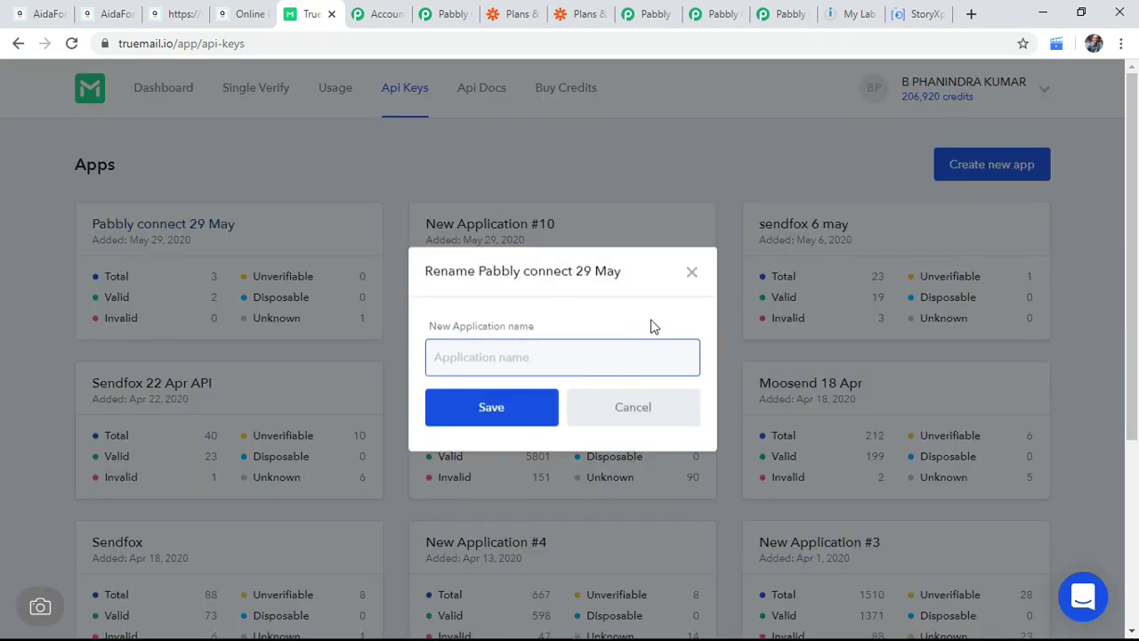
{"action": "left_click", "coordinate": [691, 274]}
{"action": "left_click", "coordinate": [690, 273]}
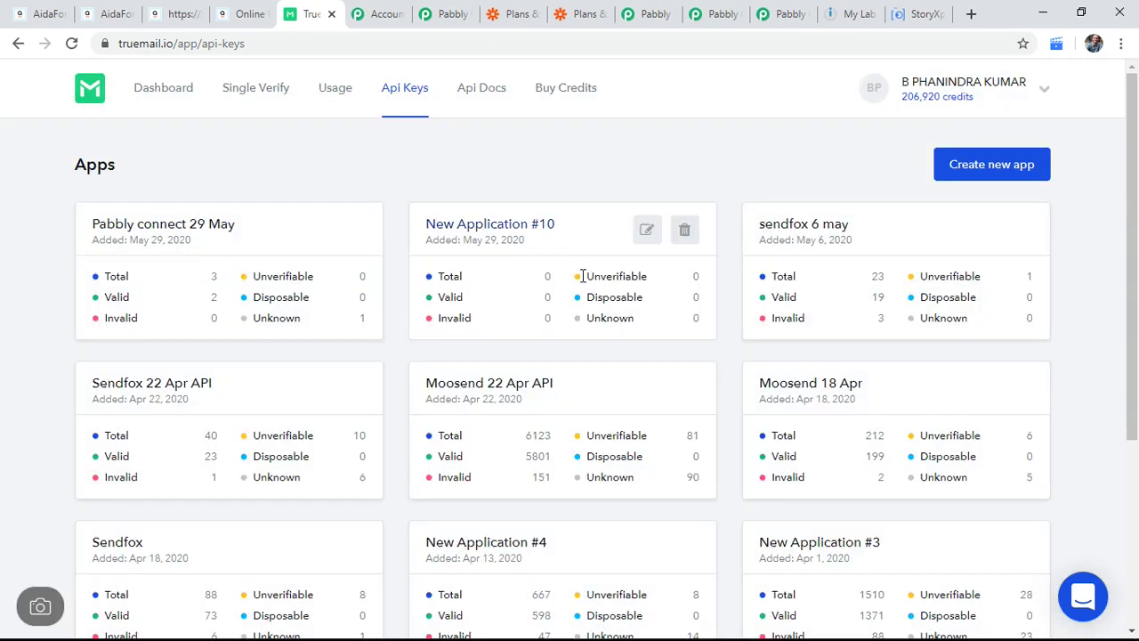
Step: Open New Application #12 and copy its API key
{"action": "left_click", "coordinate": [525, 219]}
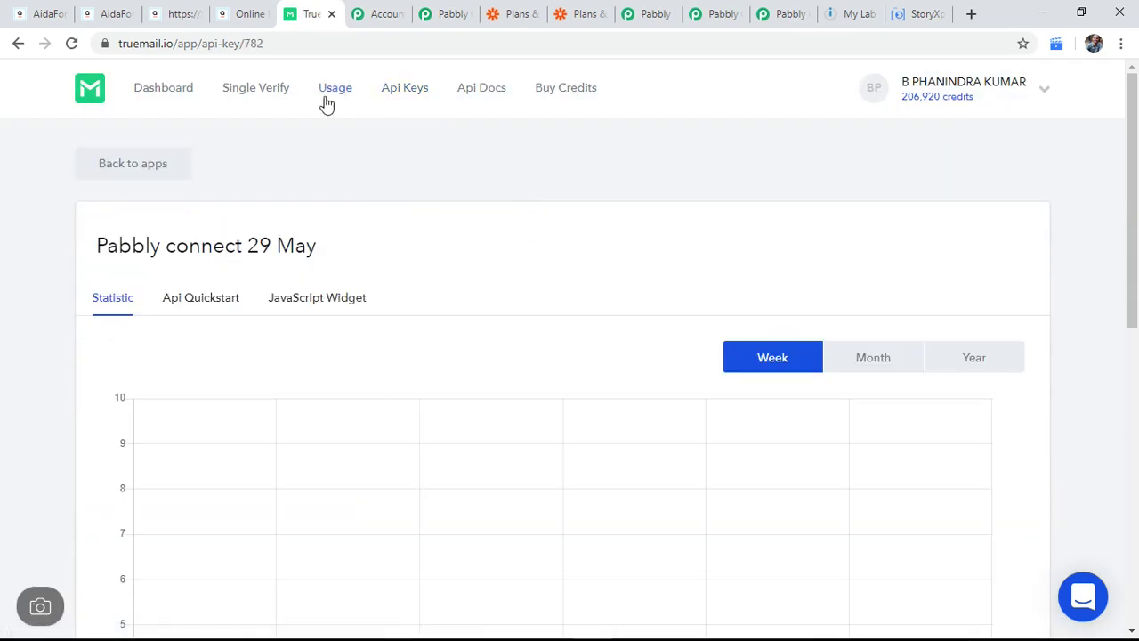
{"action": "left_click", "coordinate": [402, 90]}
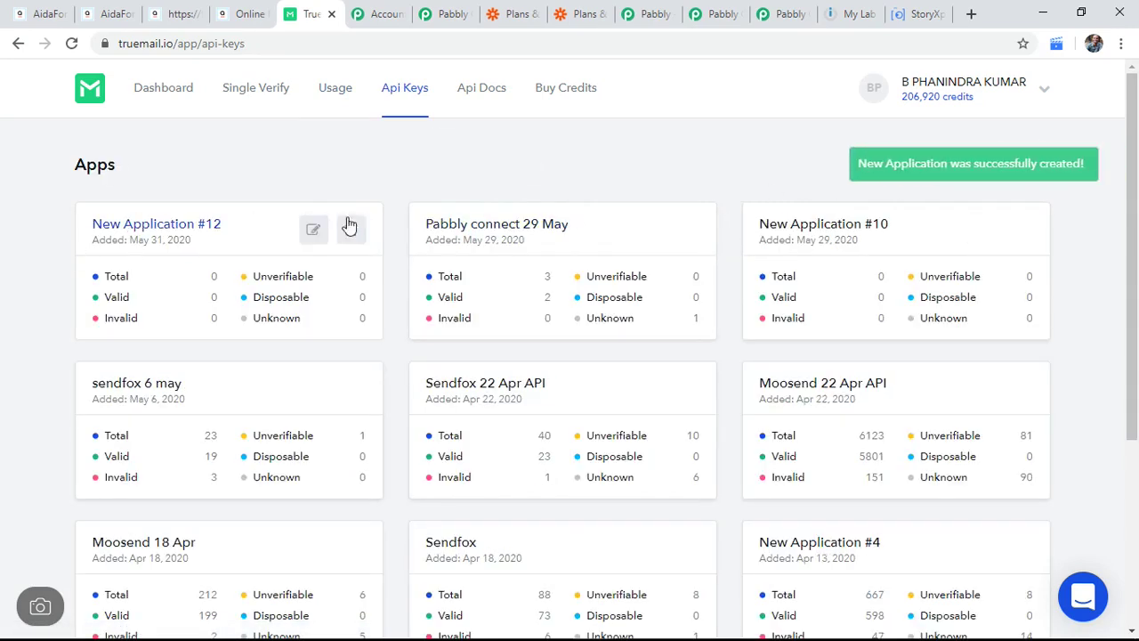
{"action": "left_click", "coordinate": [228, 232]}
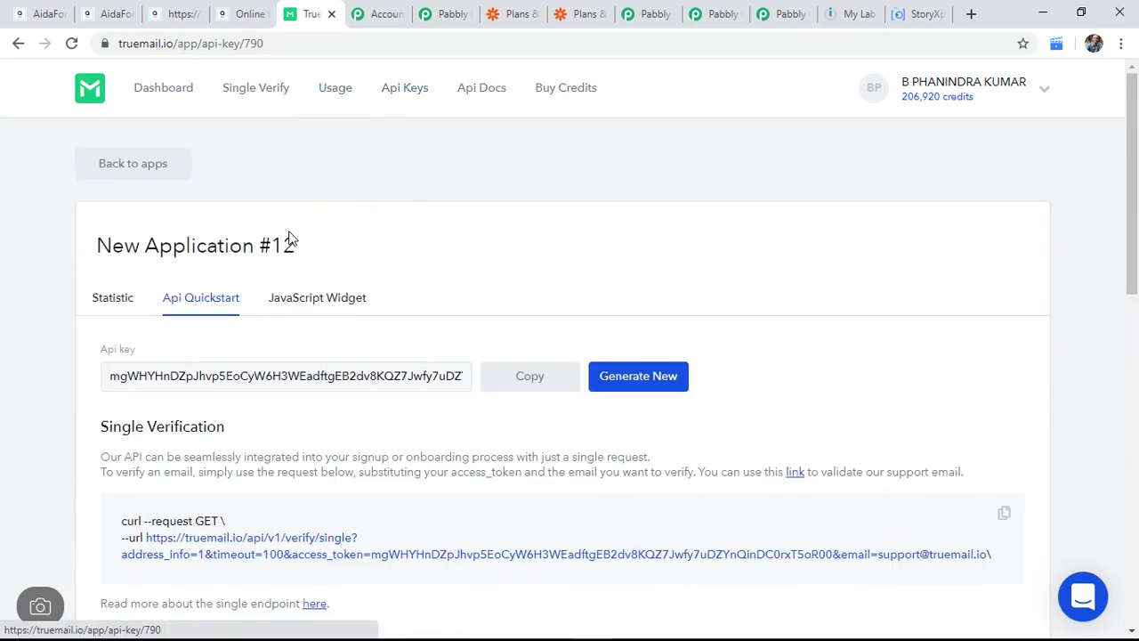
{"action": "left_click", "coordinate": [525, 382]}
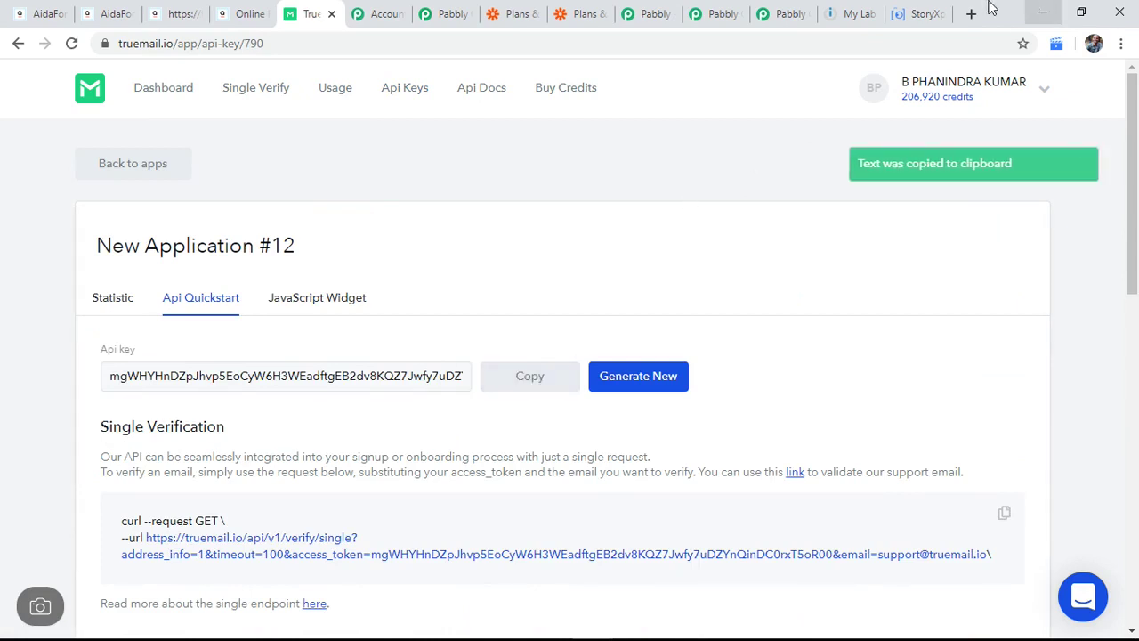
Step: Back in the workflow, connect TrueMail by pasting the copied API key and saving
{"action": "left_click", "coordinate": [677, 9]}
{"action": "left_click", "coordinate": [707, 10]}
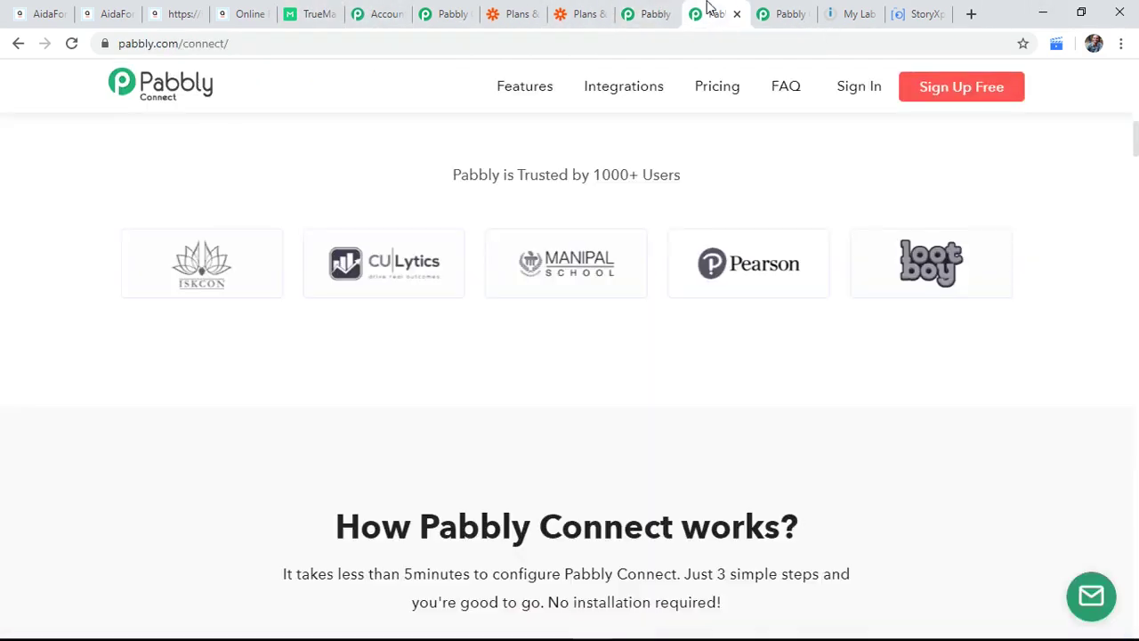
{"action": "left_click", "coordinate": [765, 10]}
{"action": "left_click", "coordinate": [384, 8]}
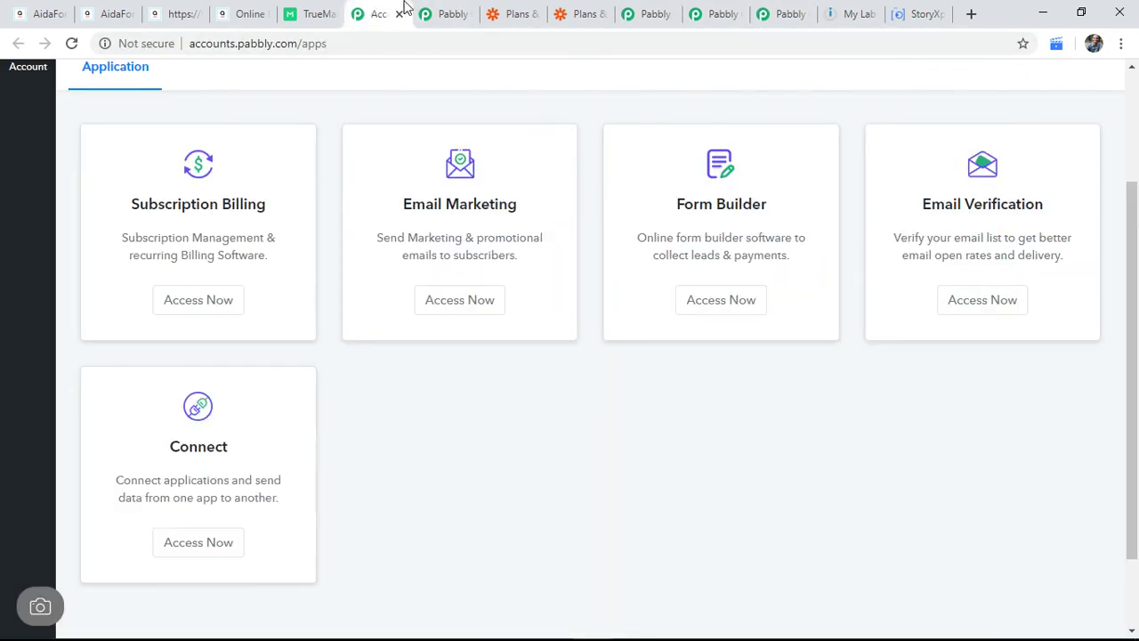
{"action": "left_click", "coordinate": [443, 11]}
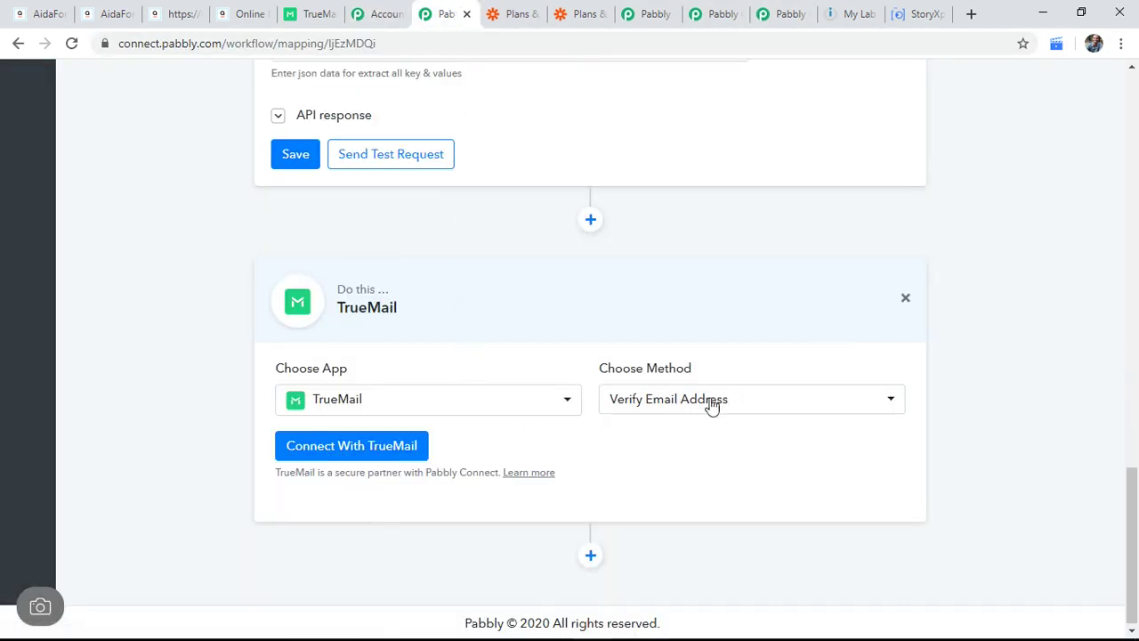
{"action": "left_click", "coordinate": [376, 445]}
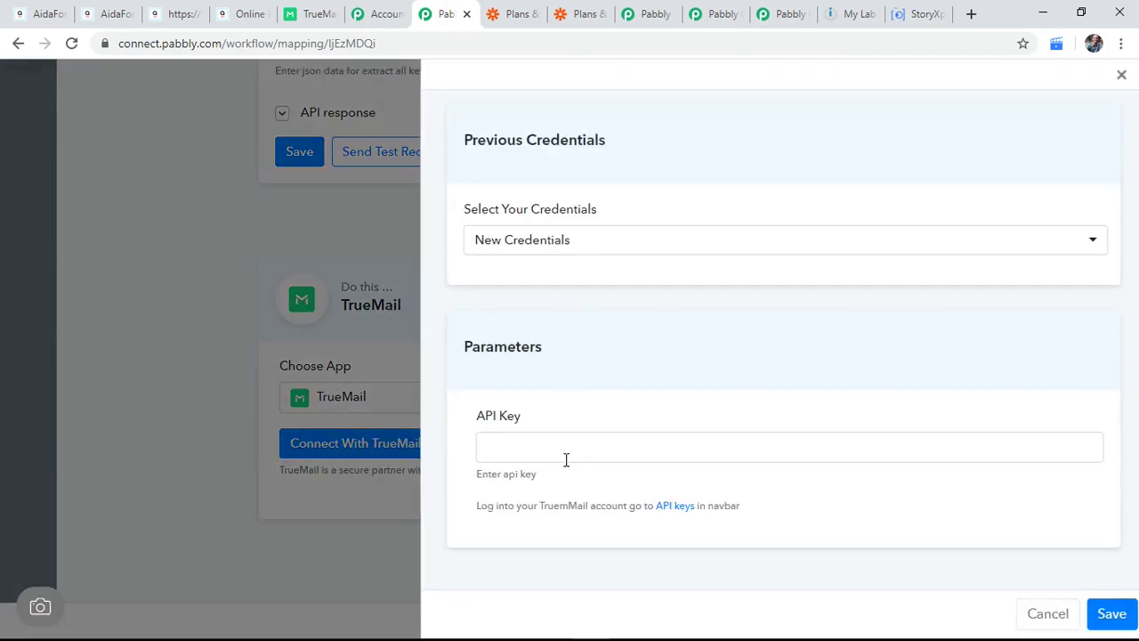
{"action": "left_click", "coordinate": [562, 452]}
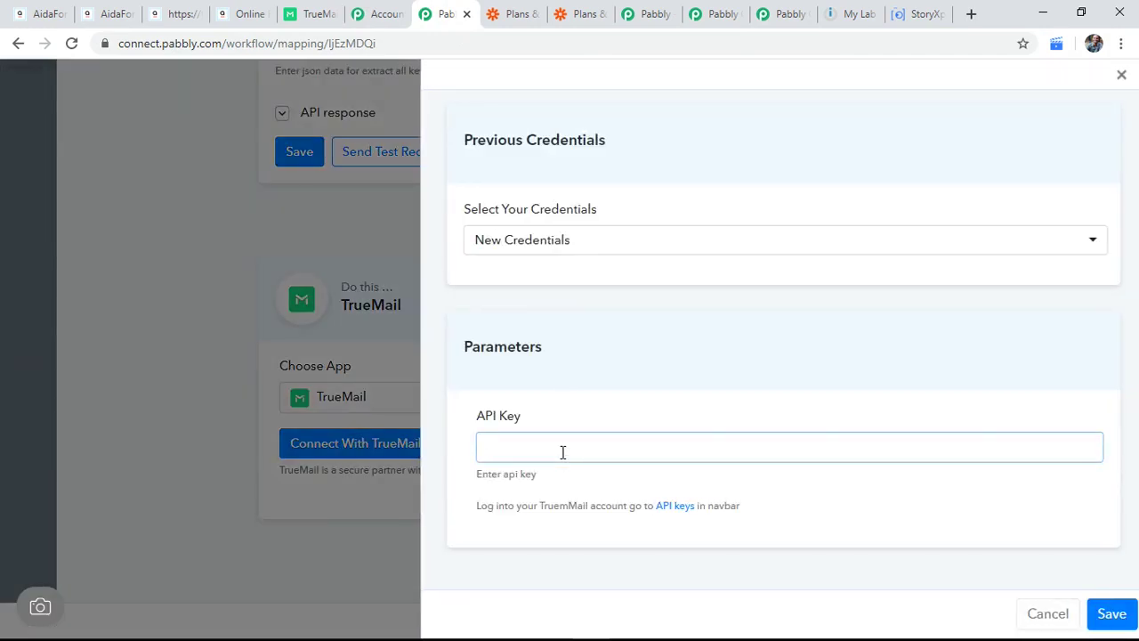
{"action": "key", "text": "ctrl+v"}
{"action": "left_click", "coordinate": [1103, 610]}
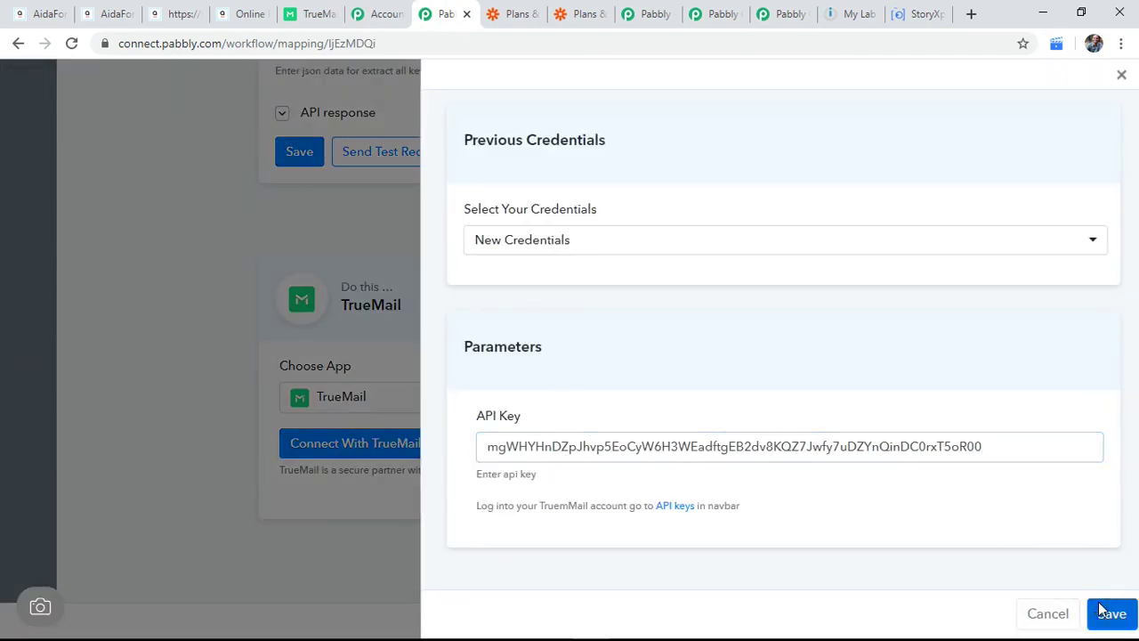
Step: Map the extracted email (data > 1 > values > 0) into TrueMail's Email Address field
{"action": "scroll", "coordinate": [822, 471], "scroll_direction": "down", "scroll_amount": 2}
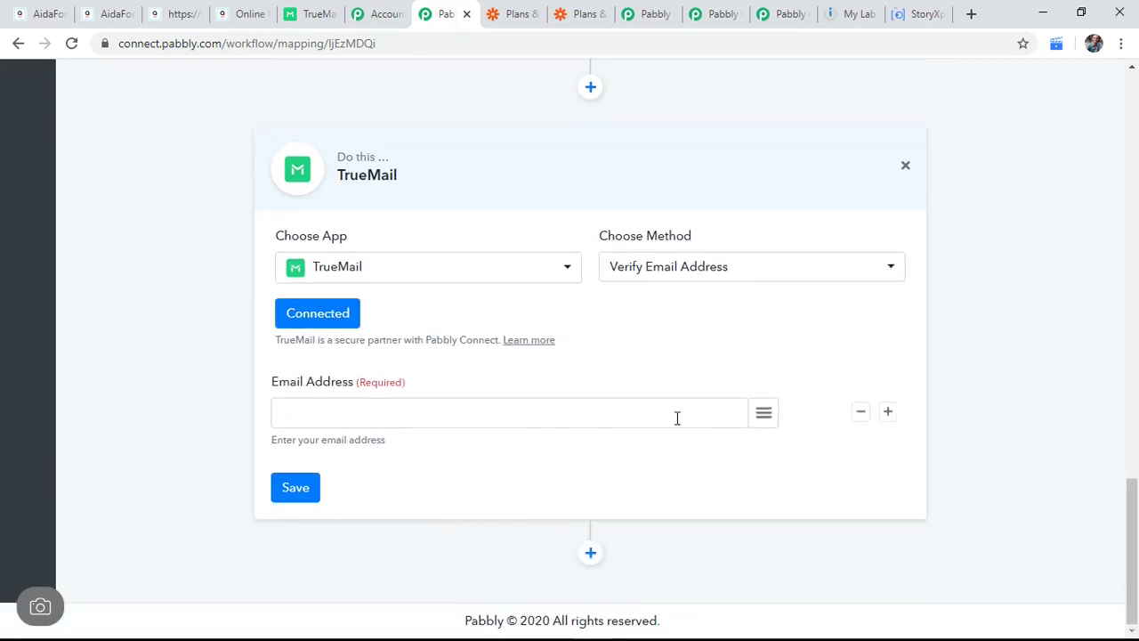
{"action": "left_click", "coordinate": [762, 414]}
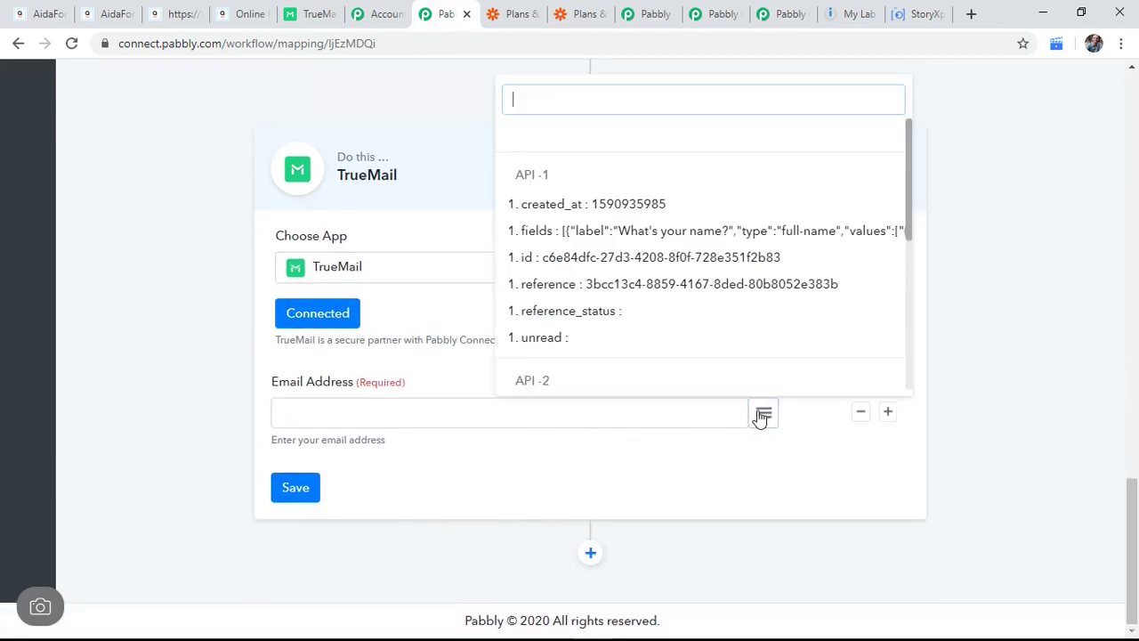
{"action": "scroll", "coordinate": [718, 298], "scroll_direction": "down", "scroll_amount": 1}
{"action": "scroll", "coordinate": [719, 300], "scroll_direction": "down", "scroll_amount": 3}
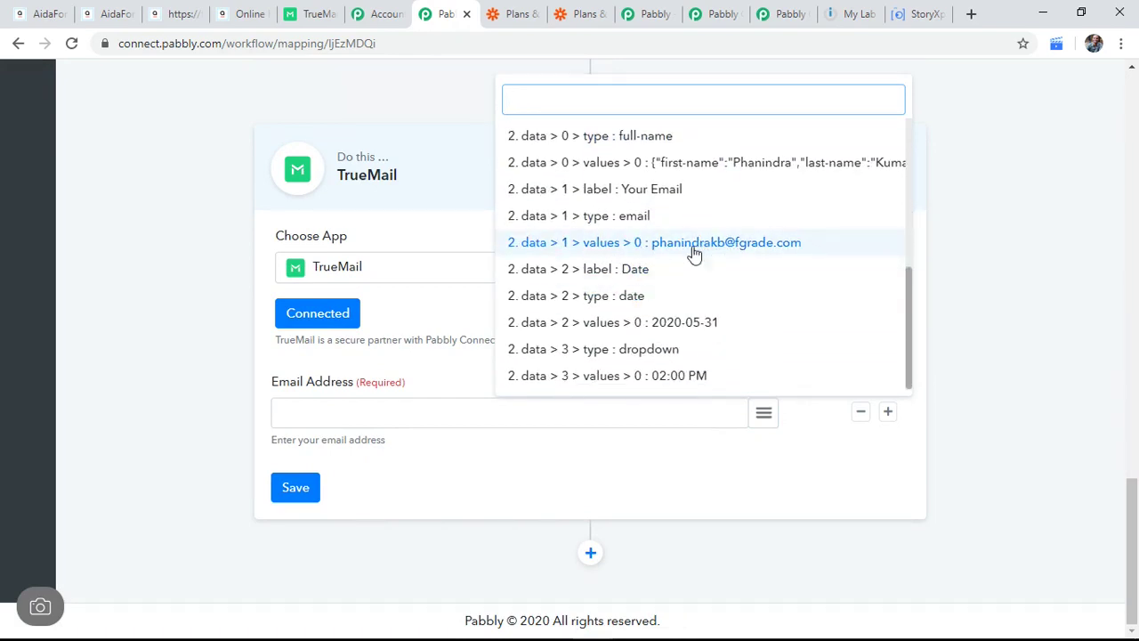
{"action": "left_click", "coordinate": [741, 251]}
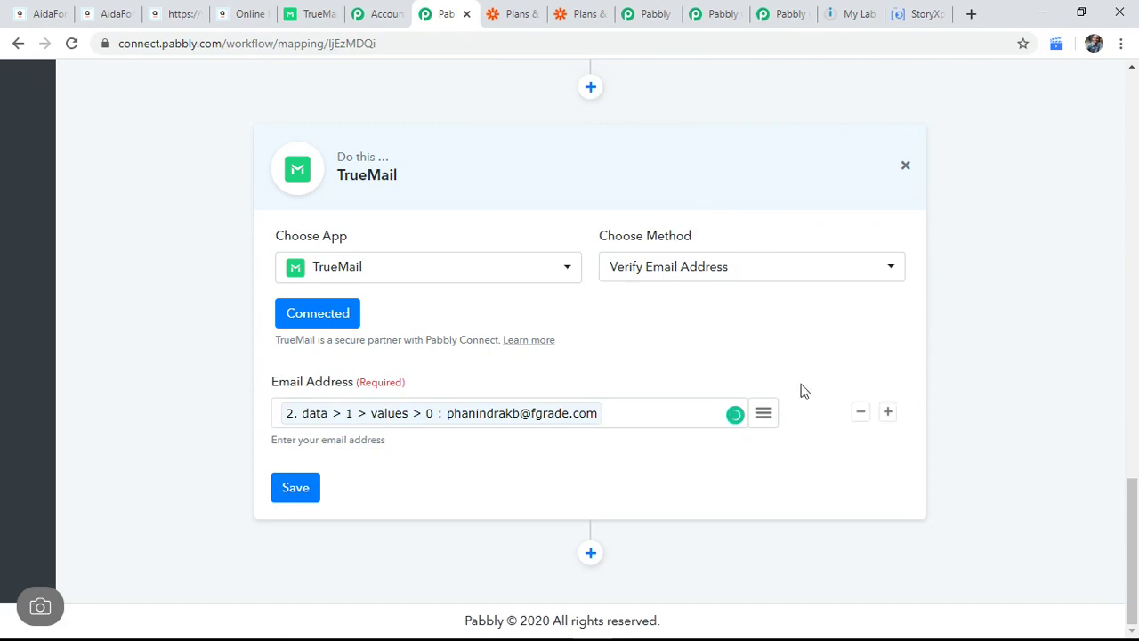
Step: Save the TrueMail step and test it, getting result valid and status success
{"action": "left_click", "coordinate": [313, 490]}
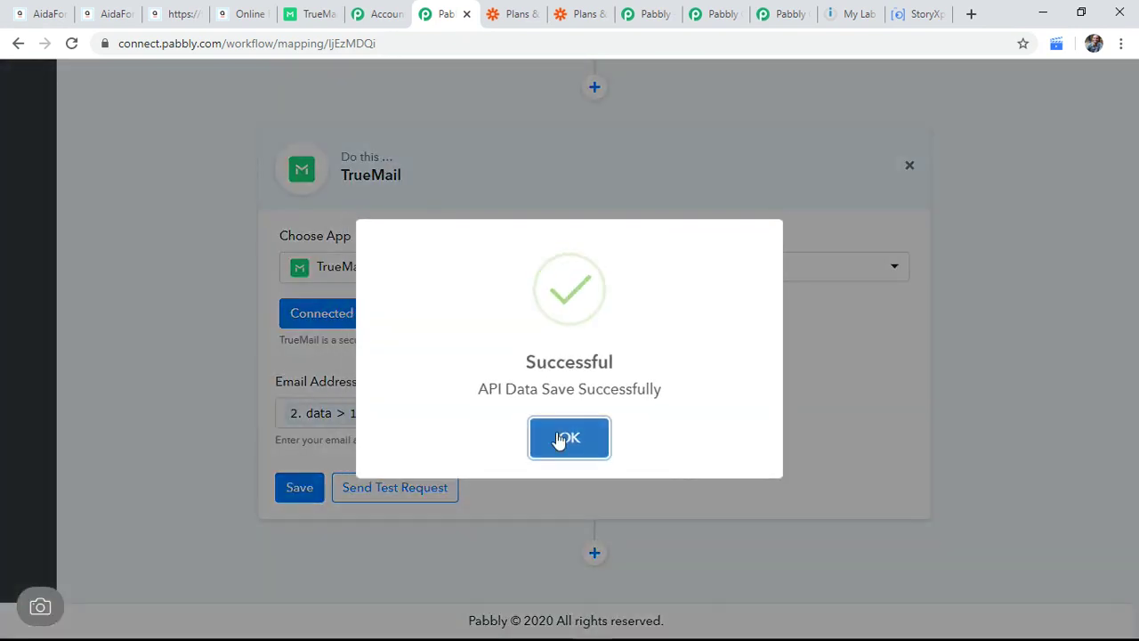
{"action": "left_click", "coordinate": [559, 439]}
{"action": "left_click", "coordinate": [400, 489]}
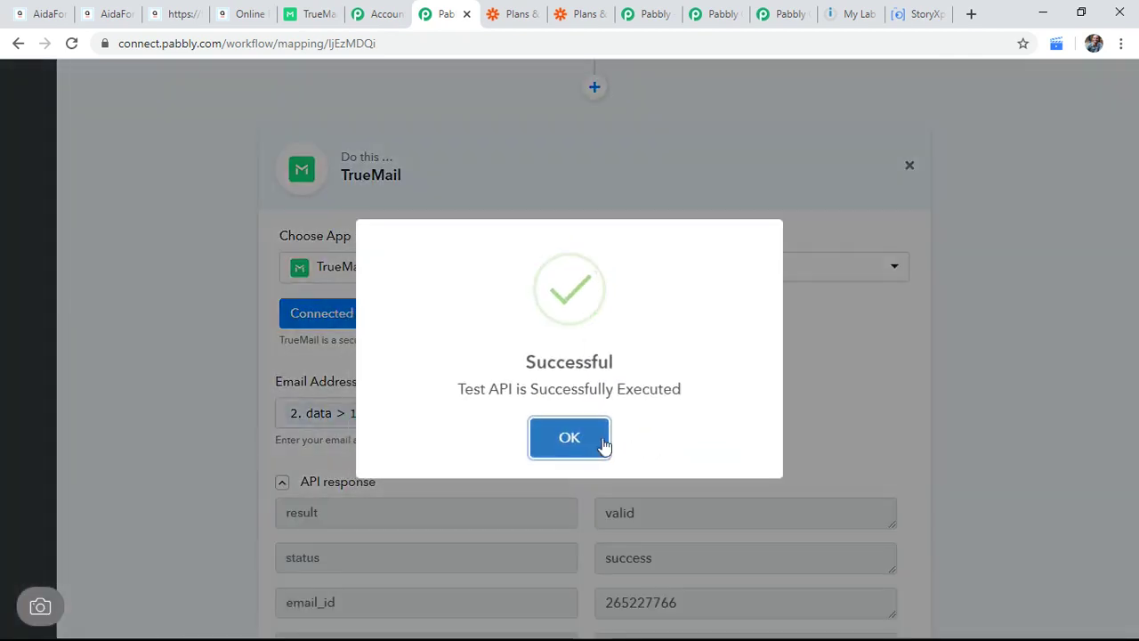
{"action": "left_click", "coordinate": [600, 440]}
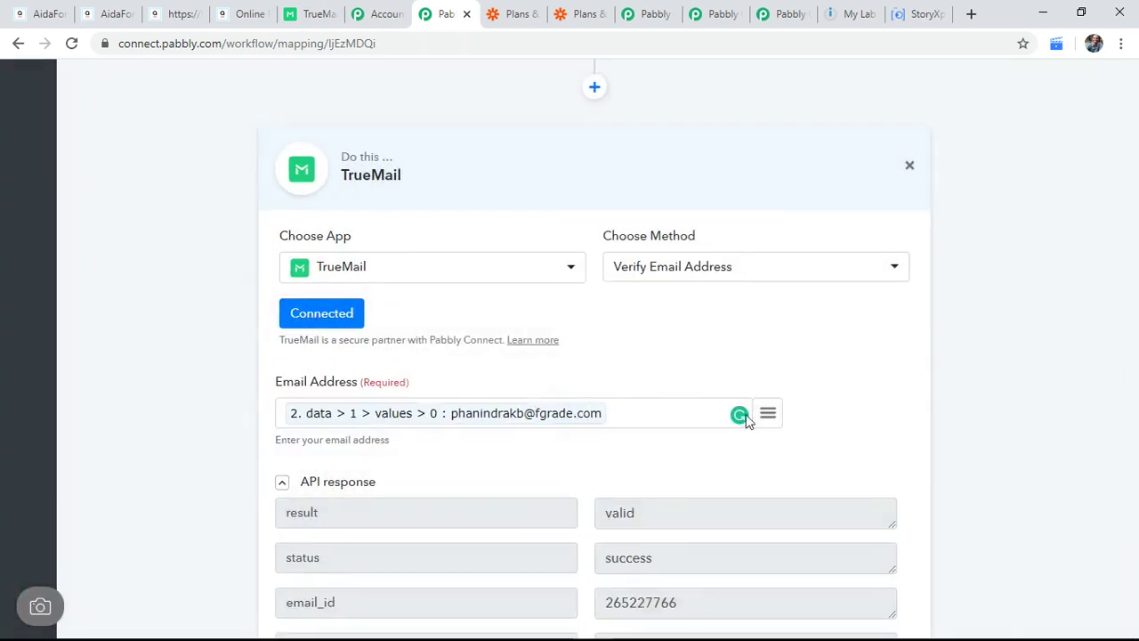
{"action": "scroll", "coordinate": [716, 448], "scroll_direction": "down", "scroll_amount": 2}
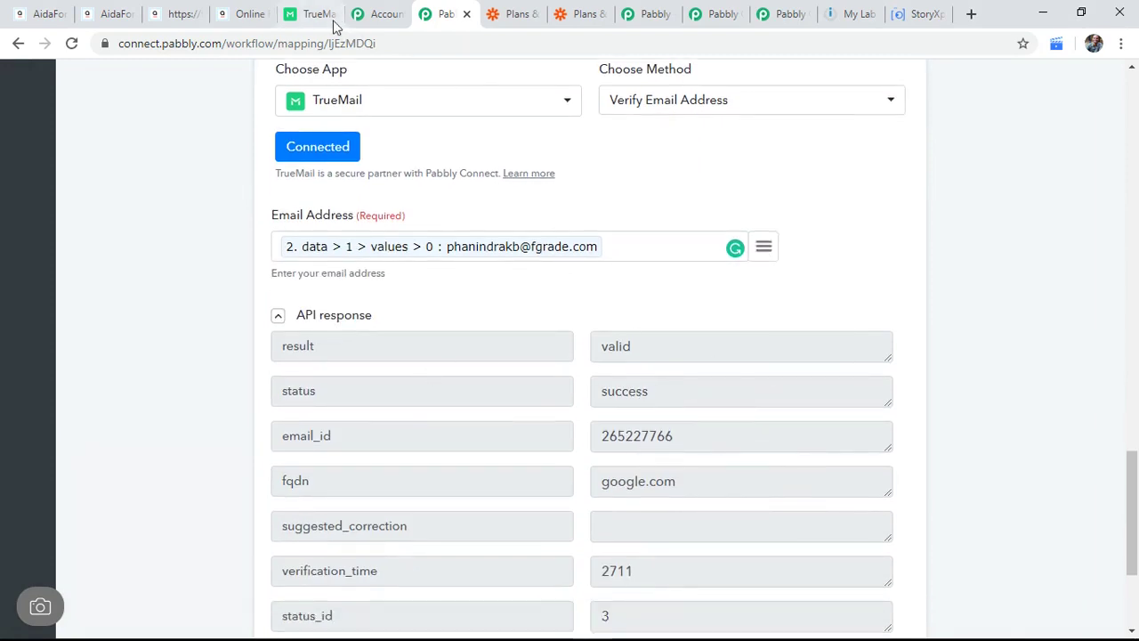
Step: Return to TrueMail and move between the dashboard, account menu and API apps list
{"action": "left_click", "coordinate": [307, 13]}
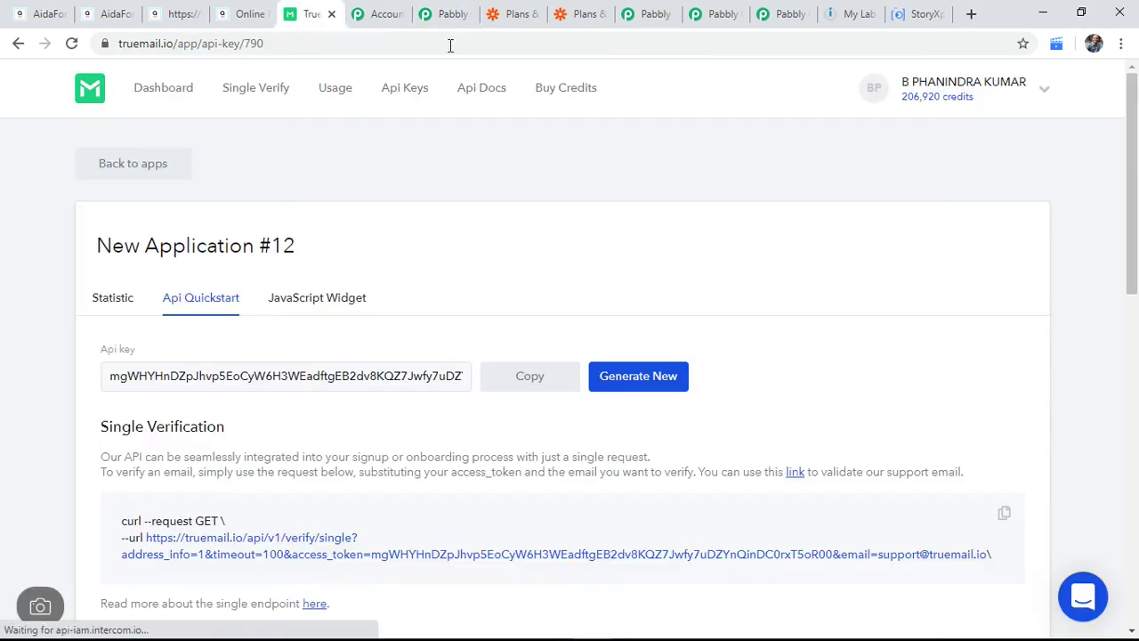
{"action": "left_click", "coordinate": [167, 94]}
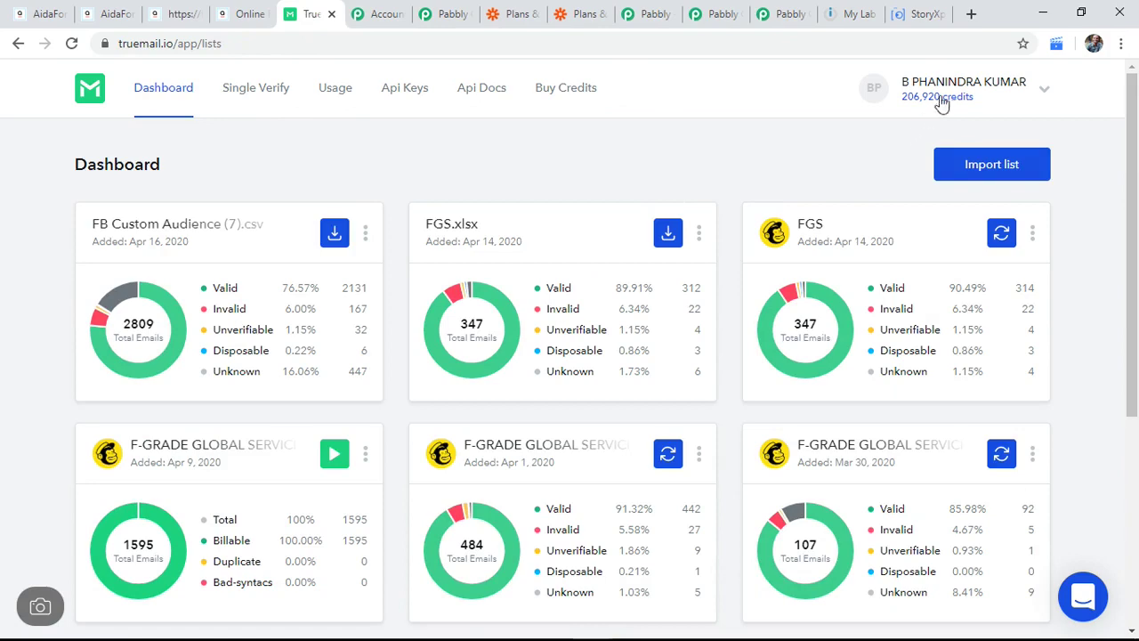
{"action": "left_click", "coordinate": [842, 117]}
{"action": "left_click", "coordinate": [579, 161]}
{"action": "left_click", "coordinate": [427, 90]}
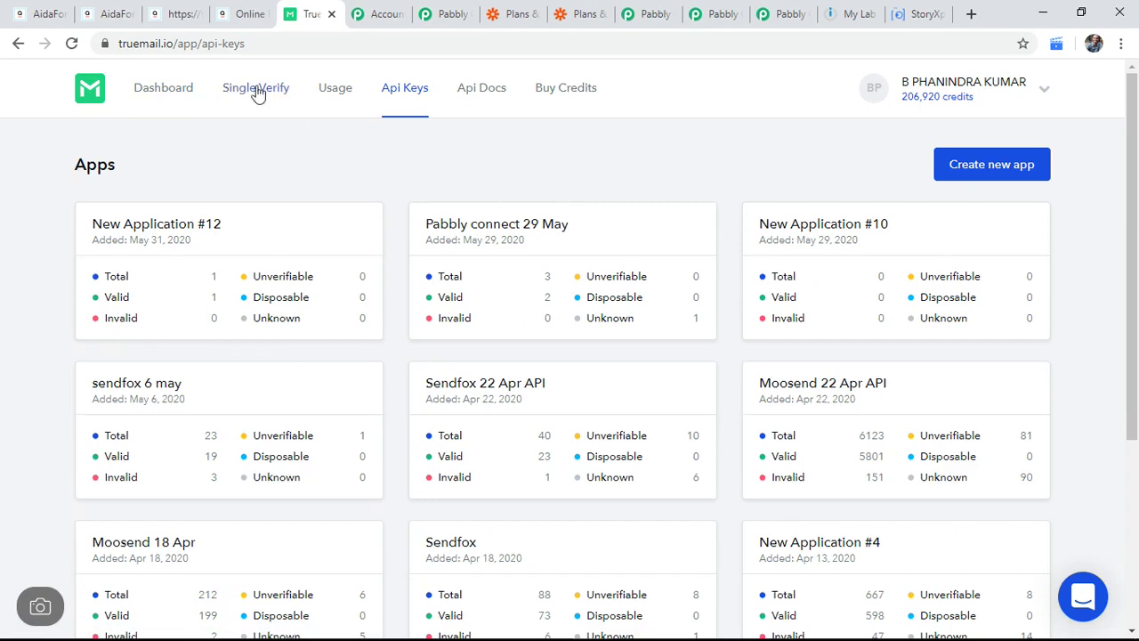
{"action": "left_click", "coordinate": [147, 87]}
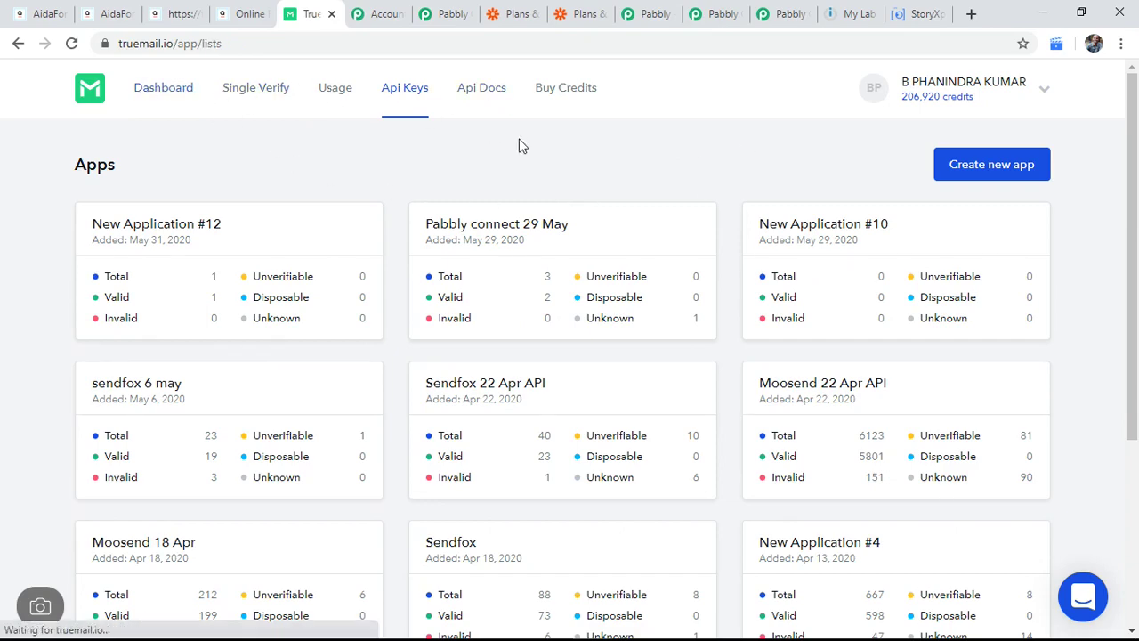
Step: On the Usage page, select the newest single-verify row in Event Details, marked VALID
{"action": "left_click", "coordinate": [332, 95]}
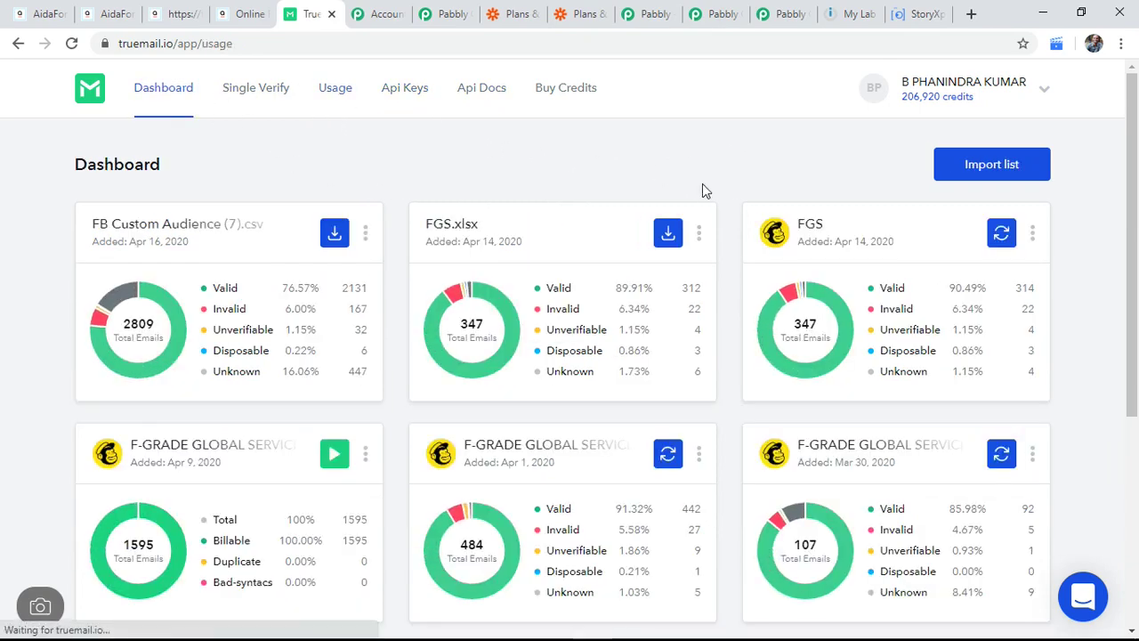
{"action": "scroll", "coordinate": [712, 267], "scroll_direction": "down", "scroll_amount": 6}
{"action": "scroll", "coordinate": [724, 308], "scroll_direction": "down", "scroll_amount": 2}
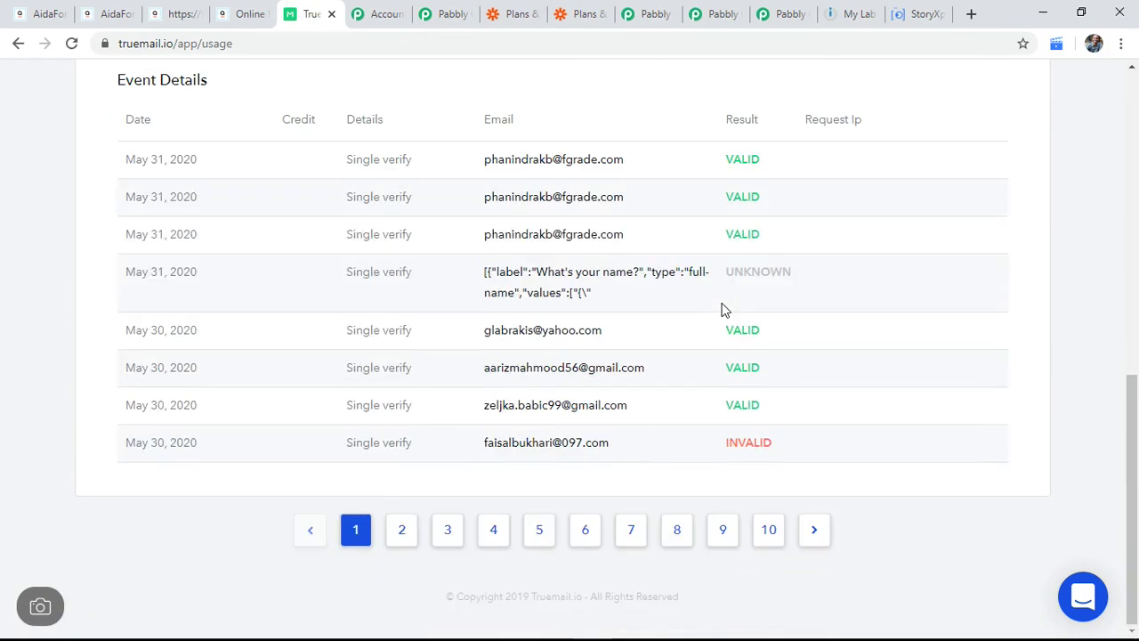
{"action": "scroll", "coordinate": [323, 317], "scroll_direction": "up", "scroll_amount": 1}
{"action": "left_click_drag", "start_coordinate": [447, 254], "coordinate": [356, 244]}
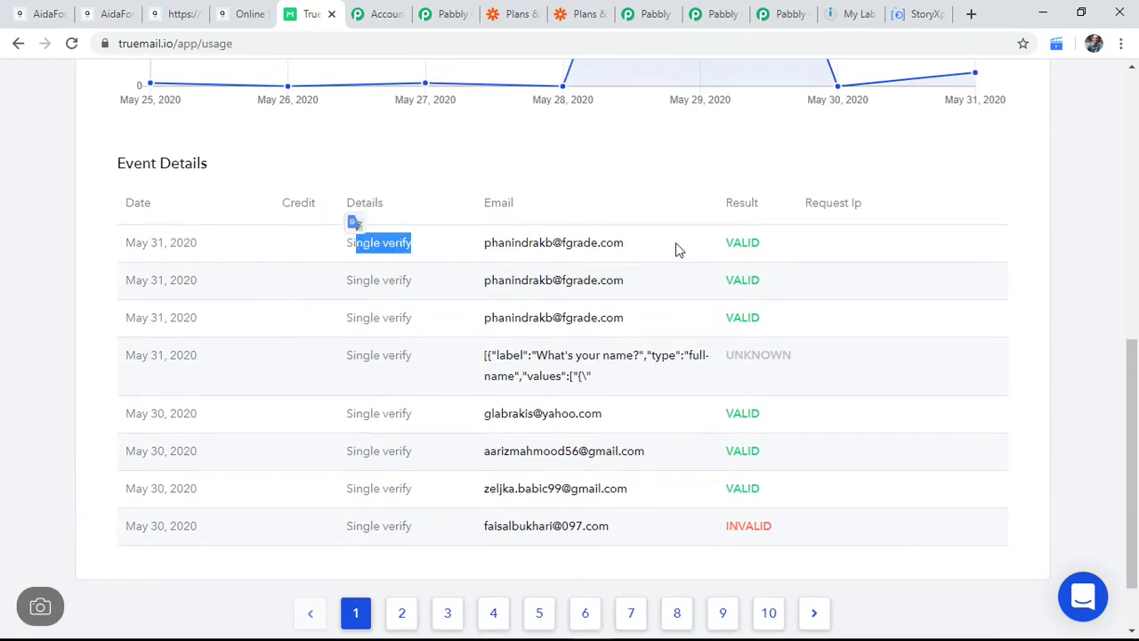
{"action": "left_click_drag", "start_coordinate": [761, 252], "coordinate": [135, 242]}
Step: Reload a blank Appointment Booking form by trimming the thank-you part from the URL
{"action": "left_click", "coordinate": [184, 13]}
{"action": "left_click", "coordinate": [126, 11]}
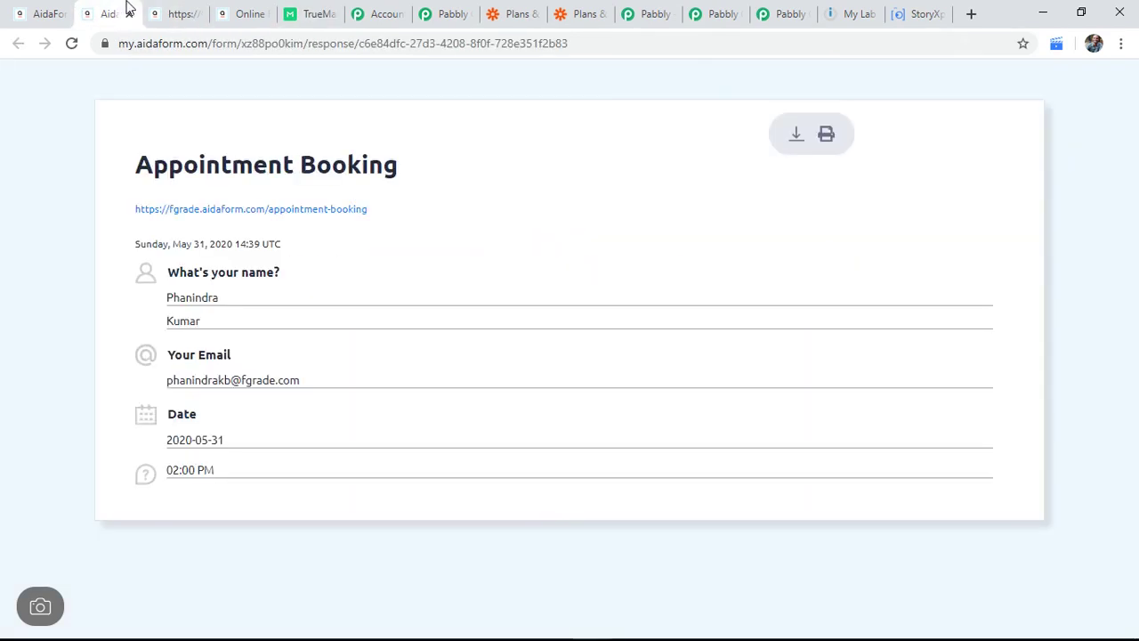
{"action": "left_click", "coordinate": [163, 13]}
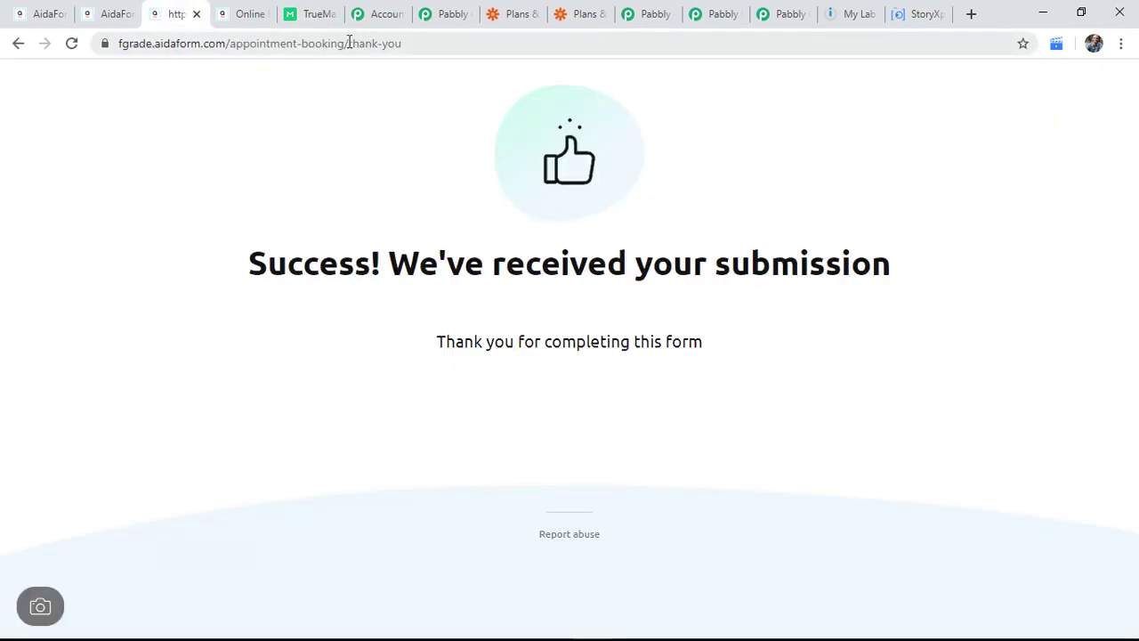
{"action": "left_click_drag", "start_coordinate": [346, 41], "coordinate": [560, 39]}
{"action": "key", "text": "BackSpace"}
{"action": "key", "text": "Return"}
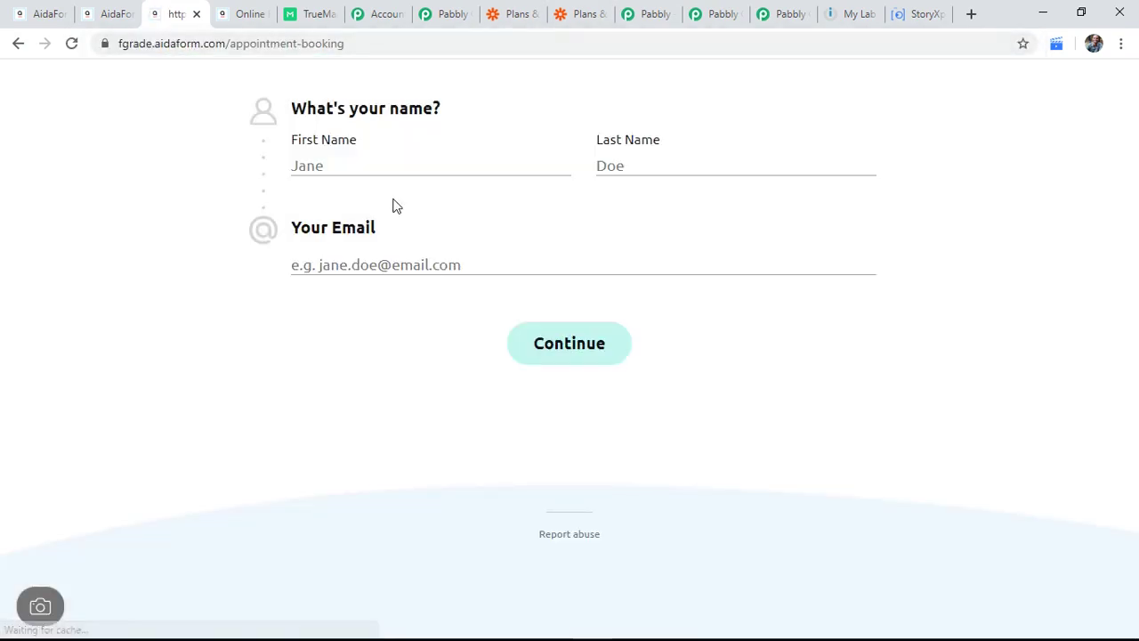
Step: Autofill the name and email, append 999 to the email, and continue
{"action": "left_click", "coordinate": [390, 172]}
{"action": "left_click", "coordinate": [397, 208]}
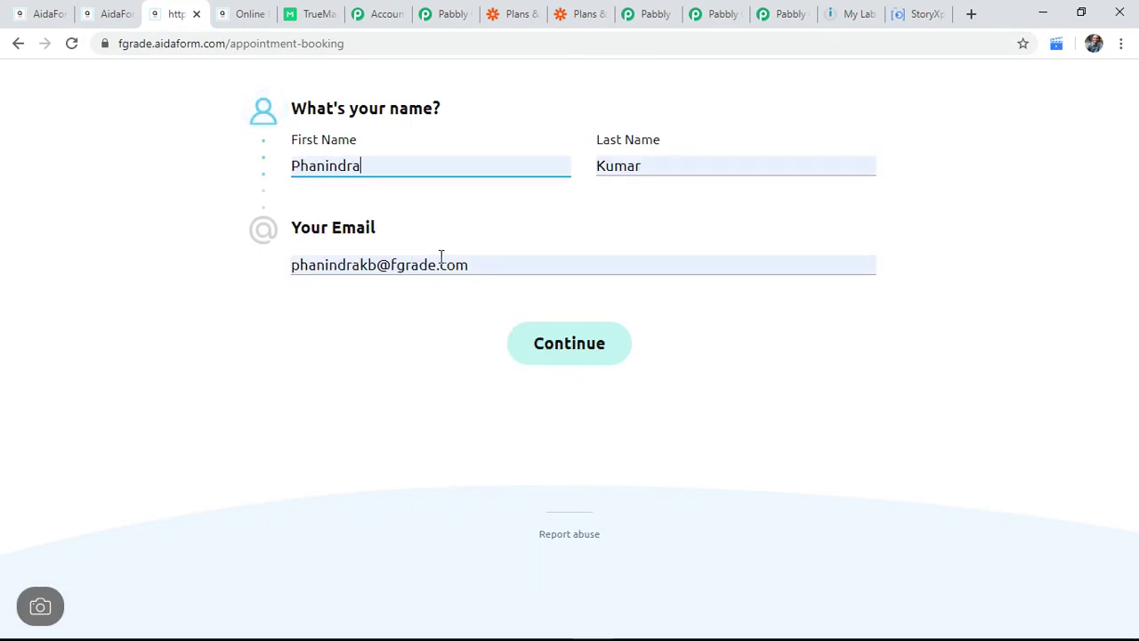
{"action": "left_click", "coordinate": [360, 263]}
{"action": "type", "text": "999"}
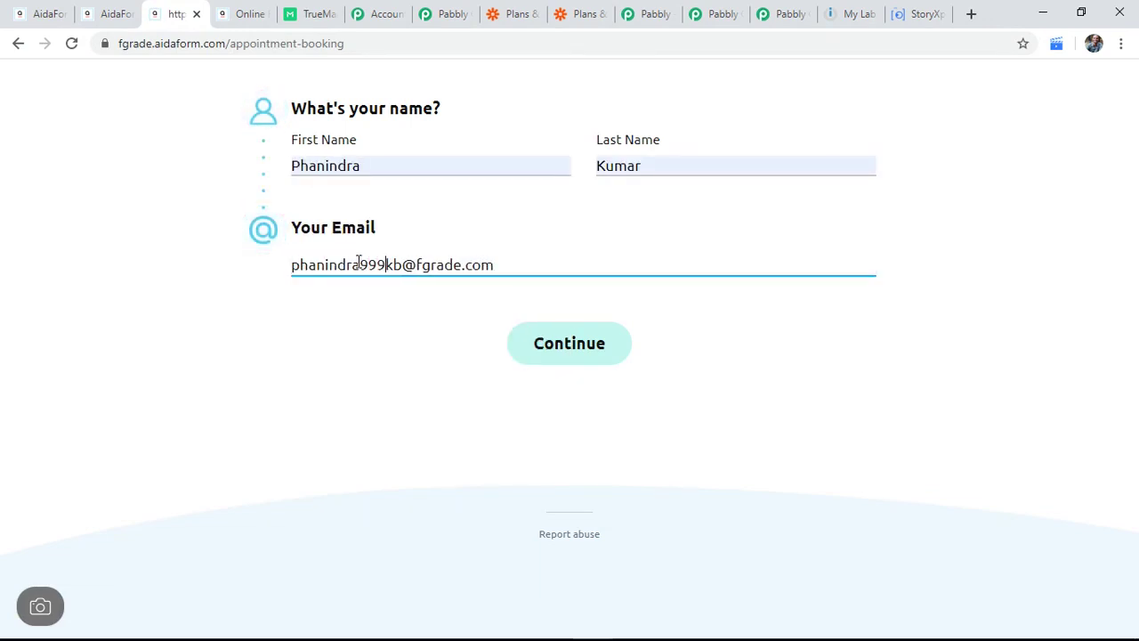
{"action": "left_click", "coordinate": [542, 347]}
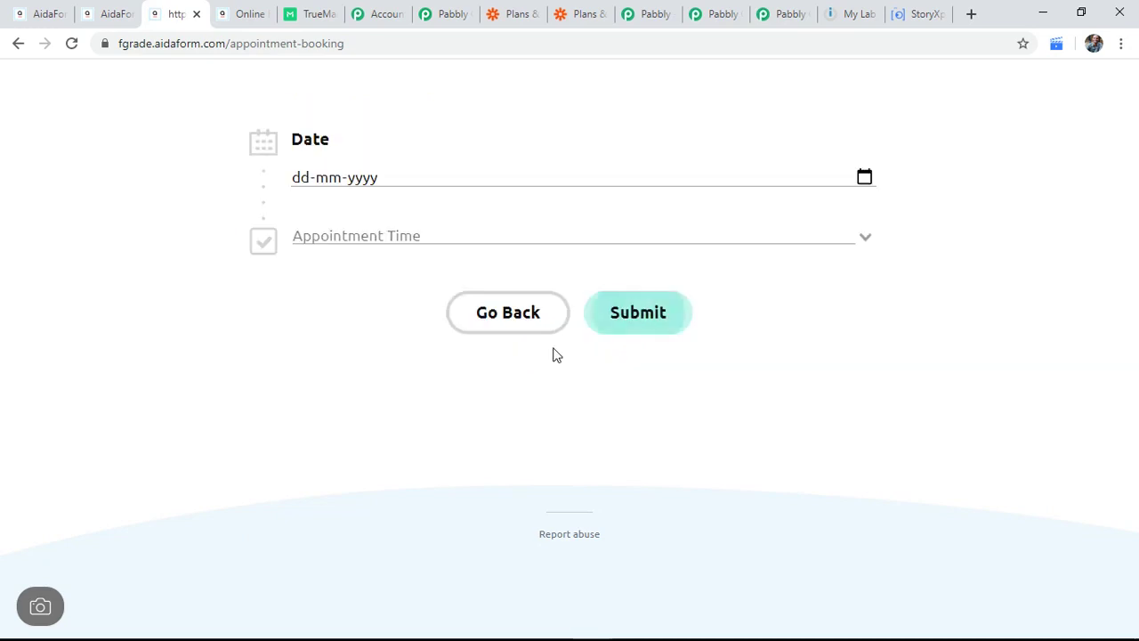
Step: Choose June 2 and the 12:00 PM slot, then submit the booking
{"action": "left_click", "coordinate": [864, 176]}
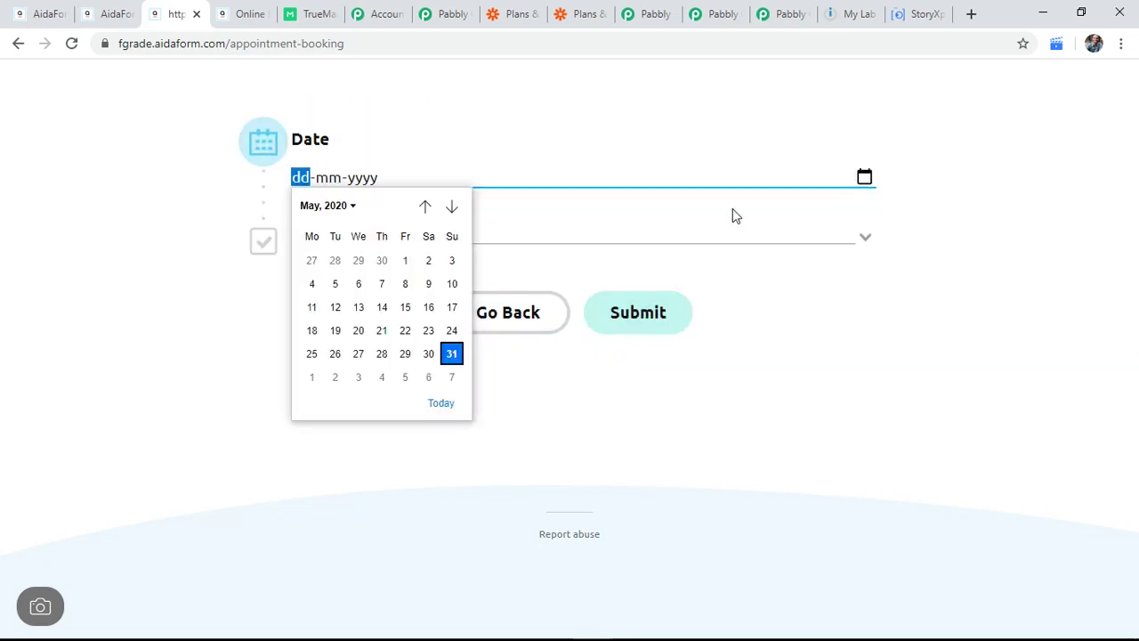
{"action": "left_click", "coordinate": [338, 377]}
{"action": "left_click", "coordinate": [565, 232]}
{"action": "left_click", "coordinate": [552, 289]}
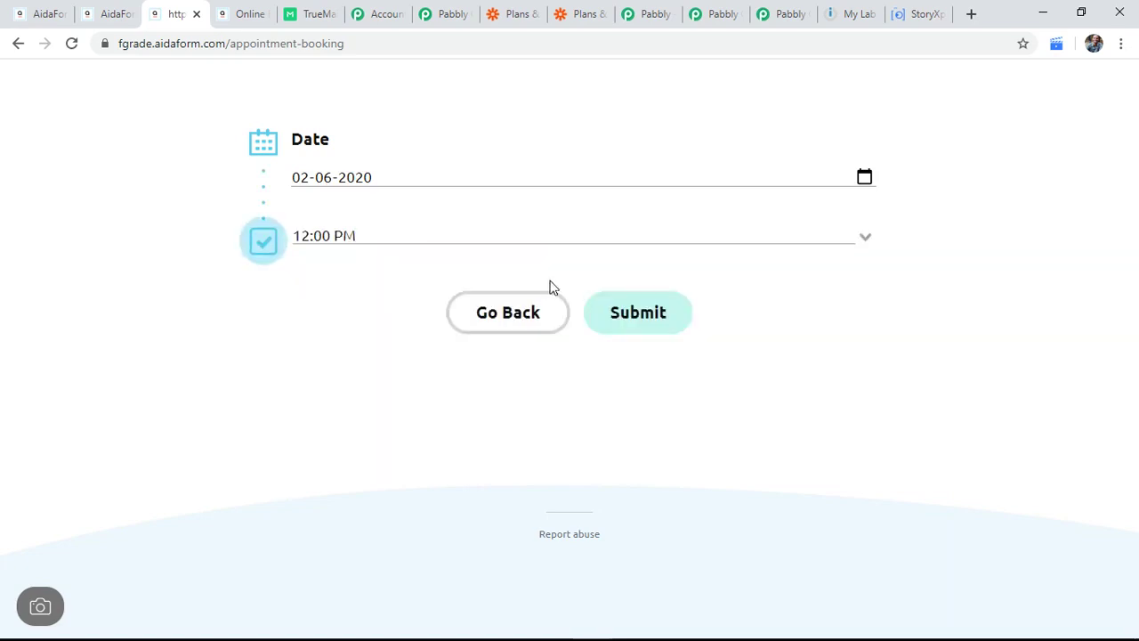
{"action": "left_click", "coordinate": [651, 316]}
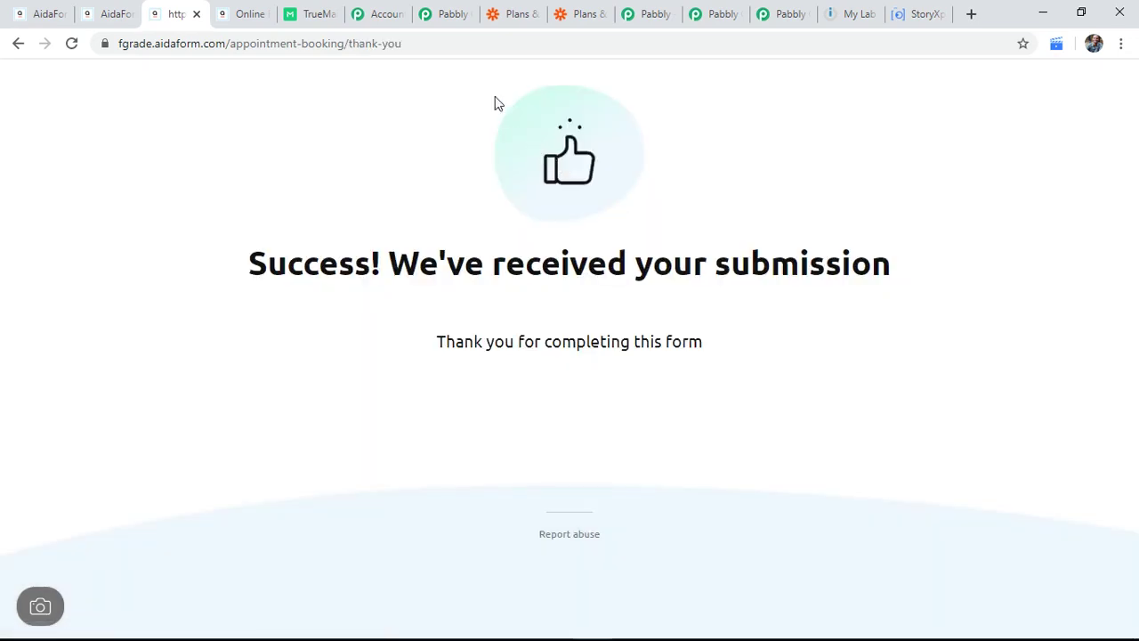
Step: Back in the workflow, save the TrueMail step and send a fresh test request
{"action": "left_click", "coordinate": [381, 10]}
{"action": "left_click", "coordinate": [440, 12]}
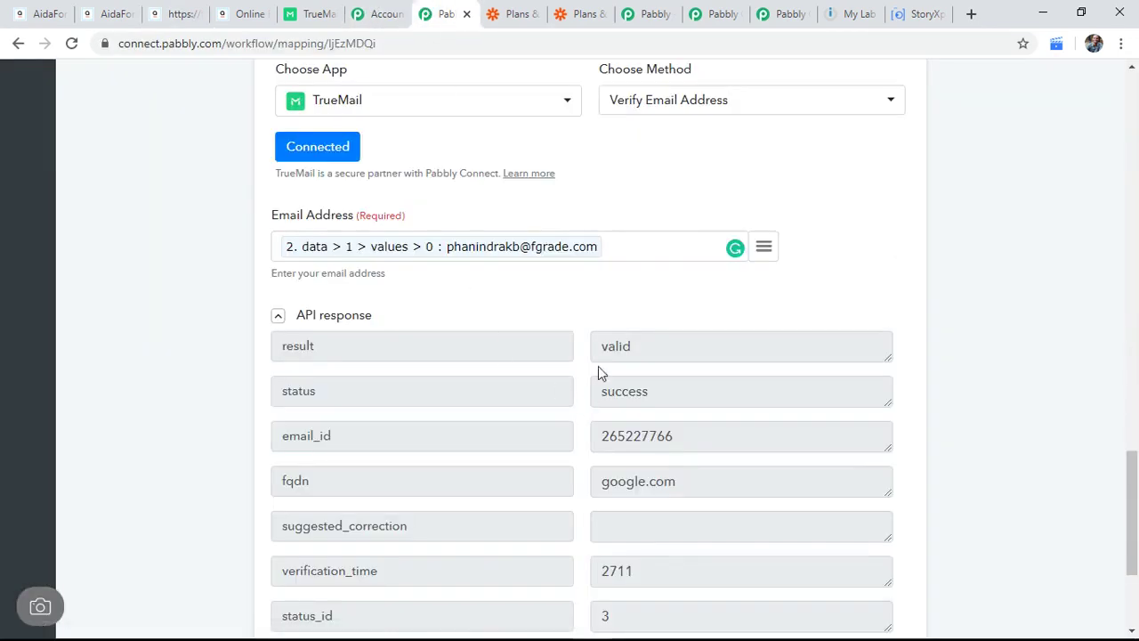
{"action": "scroll", "coordinate": [649, 288], "scroll_direction": "down", "scroll_amount": 3}
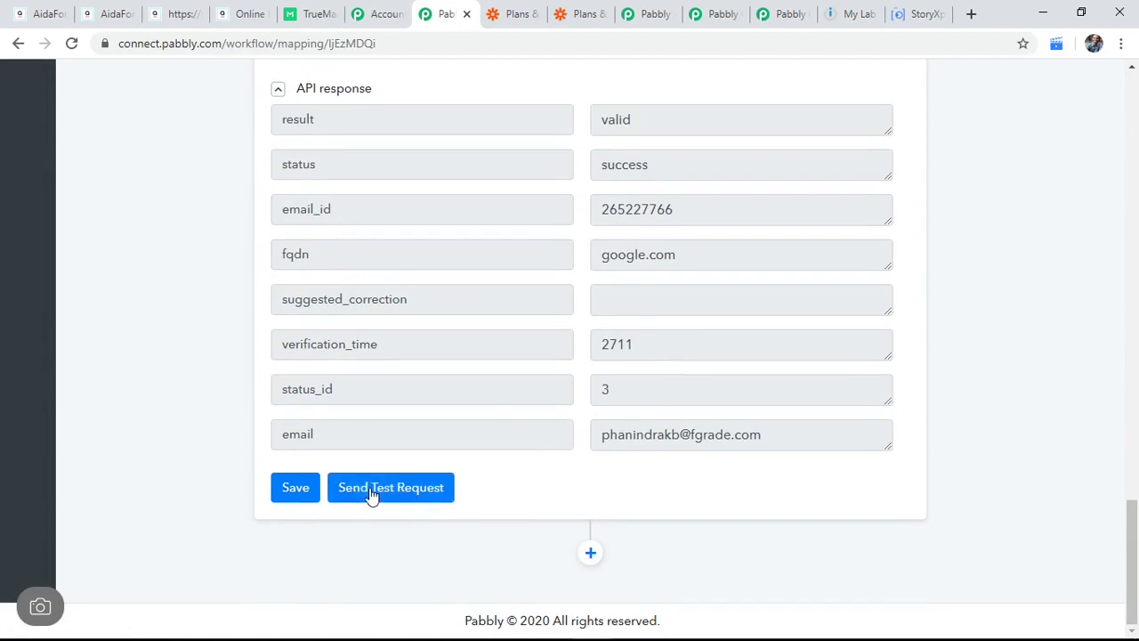
{"action": "left_click", "coordinate": [293, 489]}
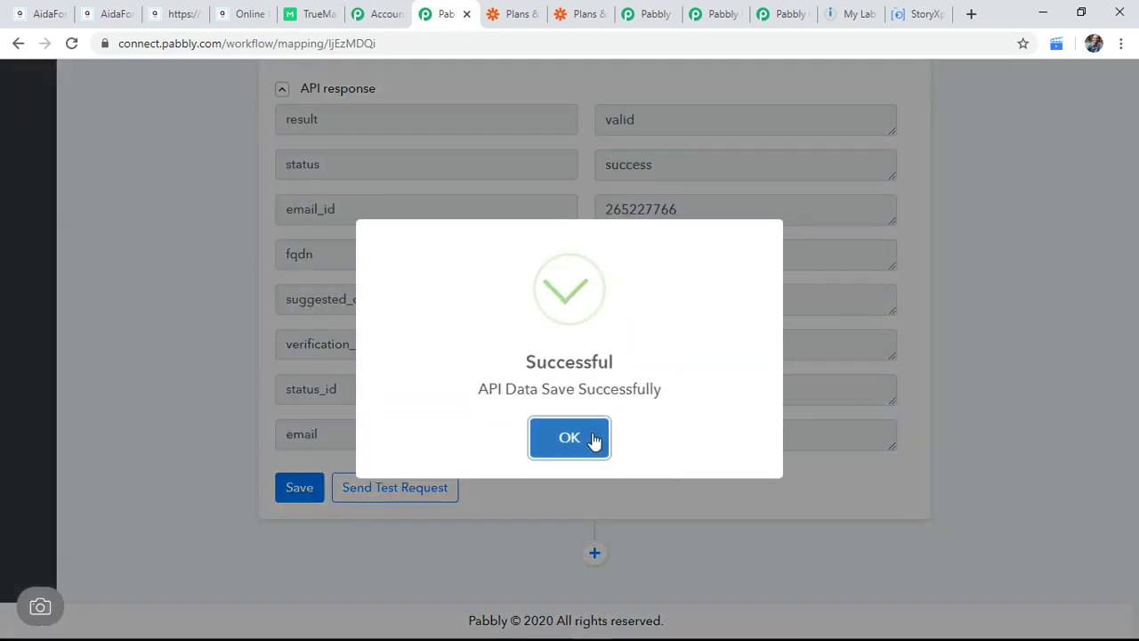
{"action": "left_click", "coordinate": [591, 439]}
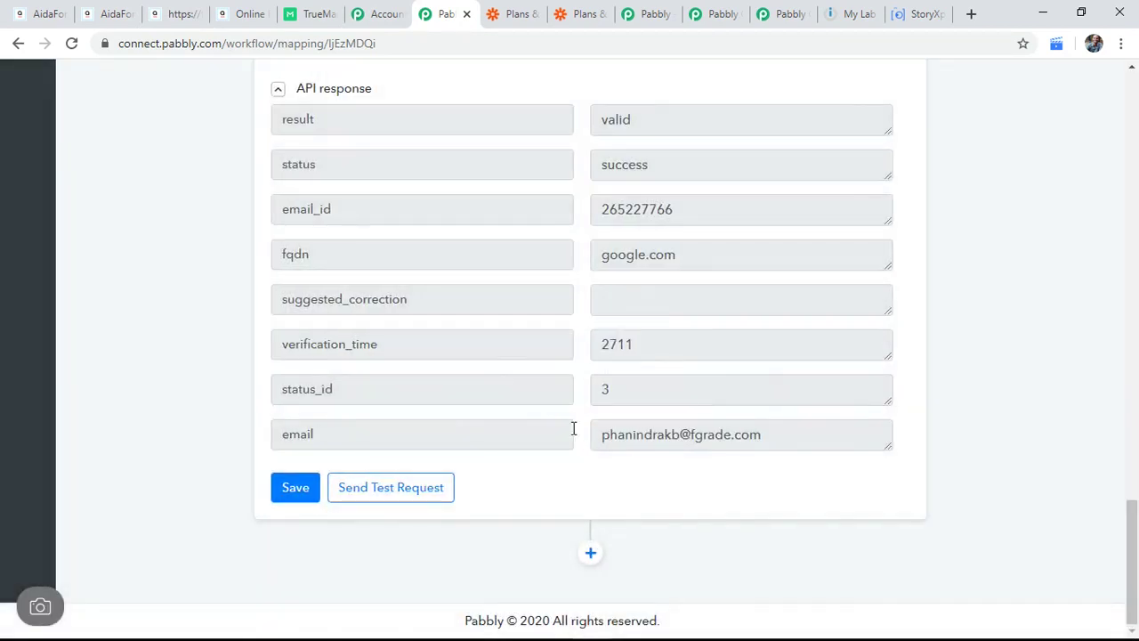
{"action": "left_click", "coordinate": [389, 489]}
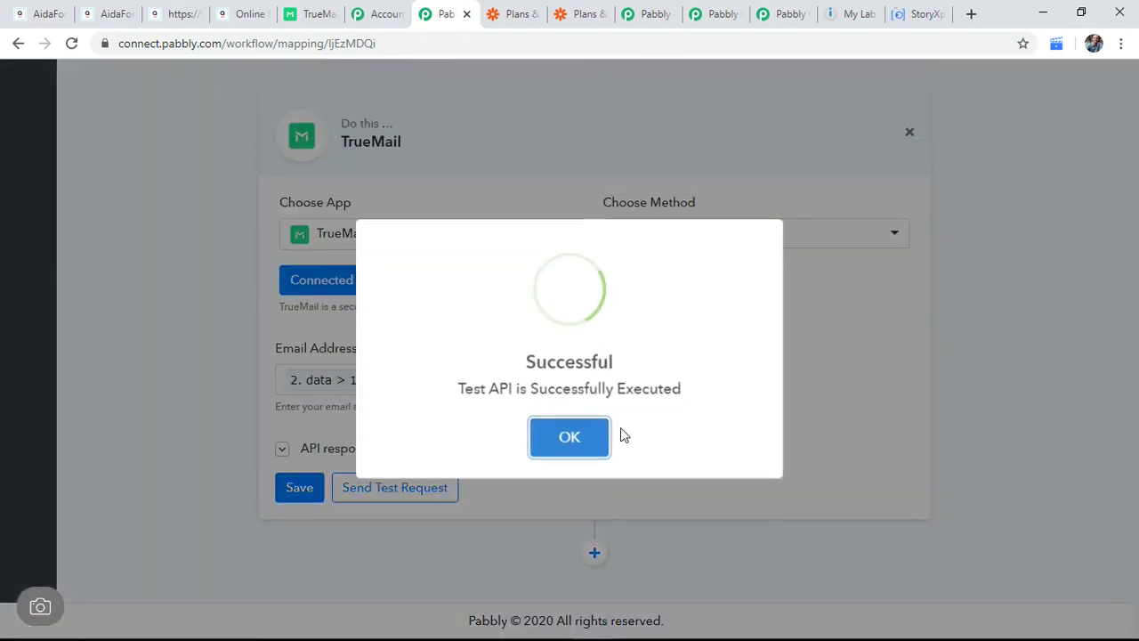
{"action": "left_click", "coordinate": [572, 437]}
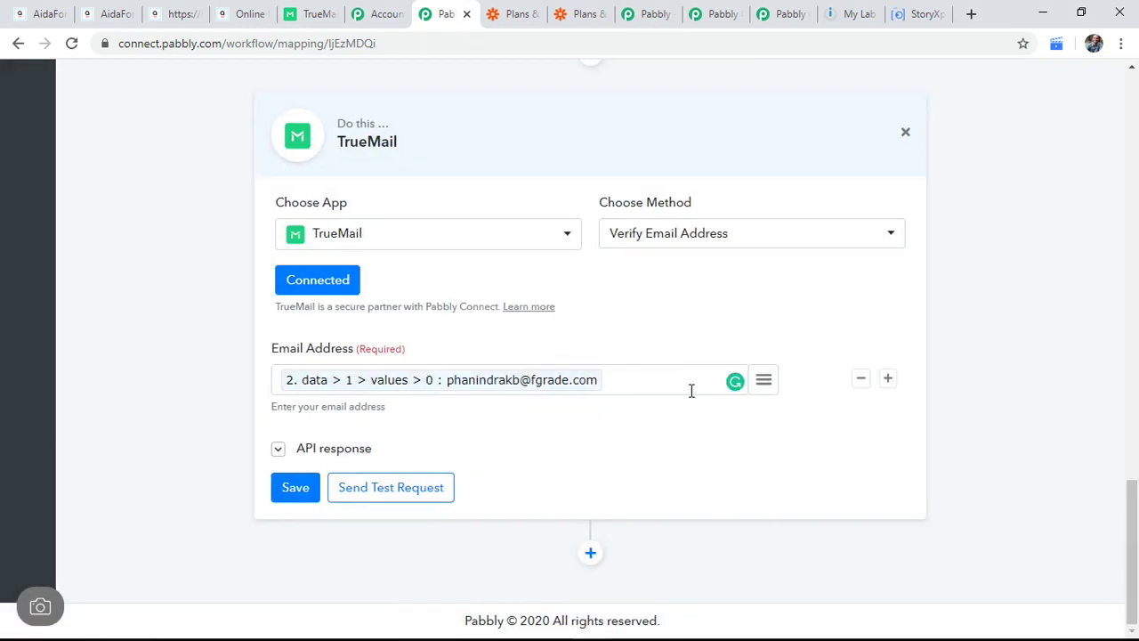
Step: Check the Email Address field's data mapping without changing it and review the workflow steps
{"action": "left_click", "coordinate": [765, 380]}
{"action": "scroll", "coordinate": [752, 353], "scroll_direction": "down", "scroll_amount": 5}
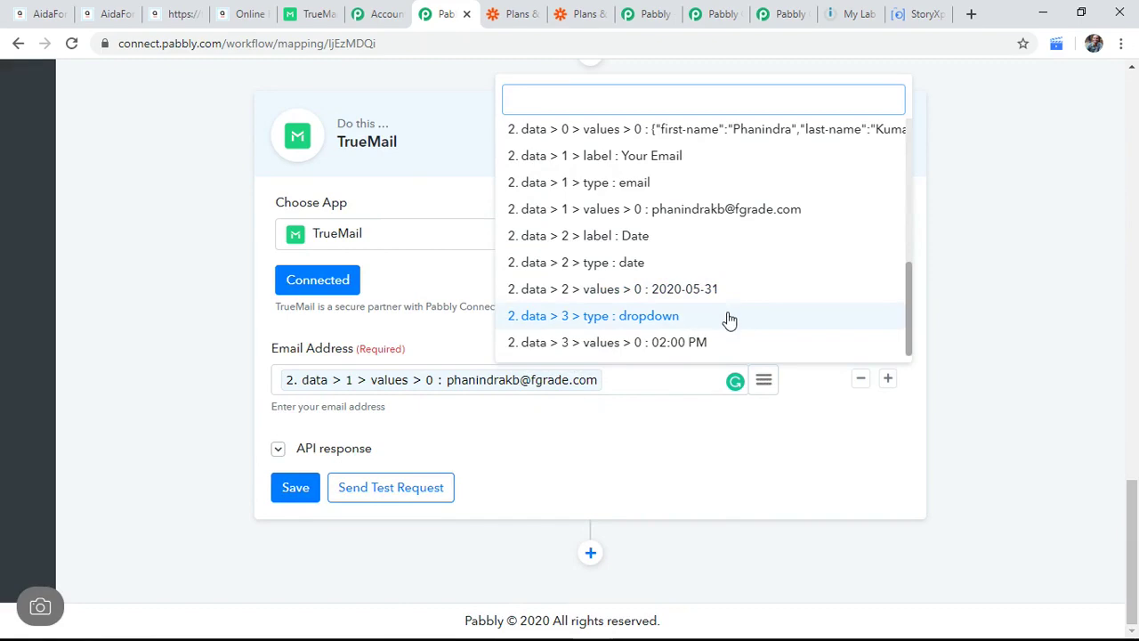
{"action": "left_click", "coordinate": [557, 464]}
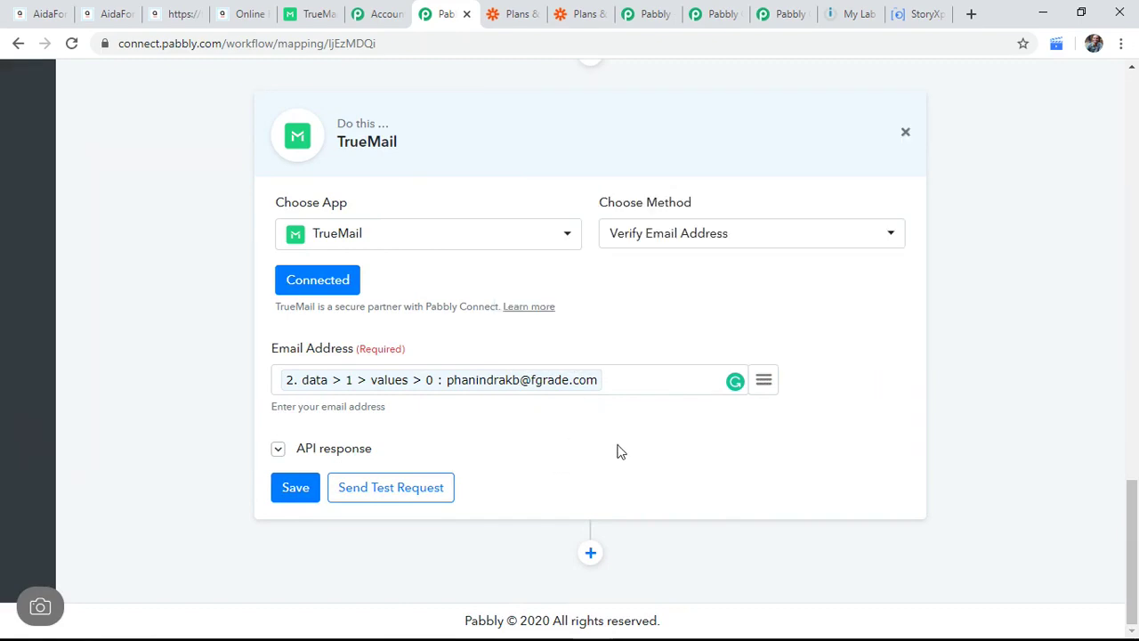
{"action": "scroll", "coordinate": [614, 451], "scroll_direction": "up", "scroll_amount": 4}
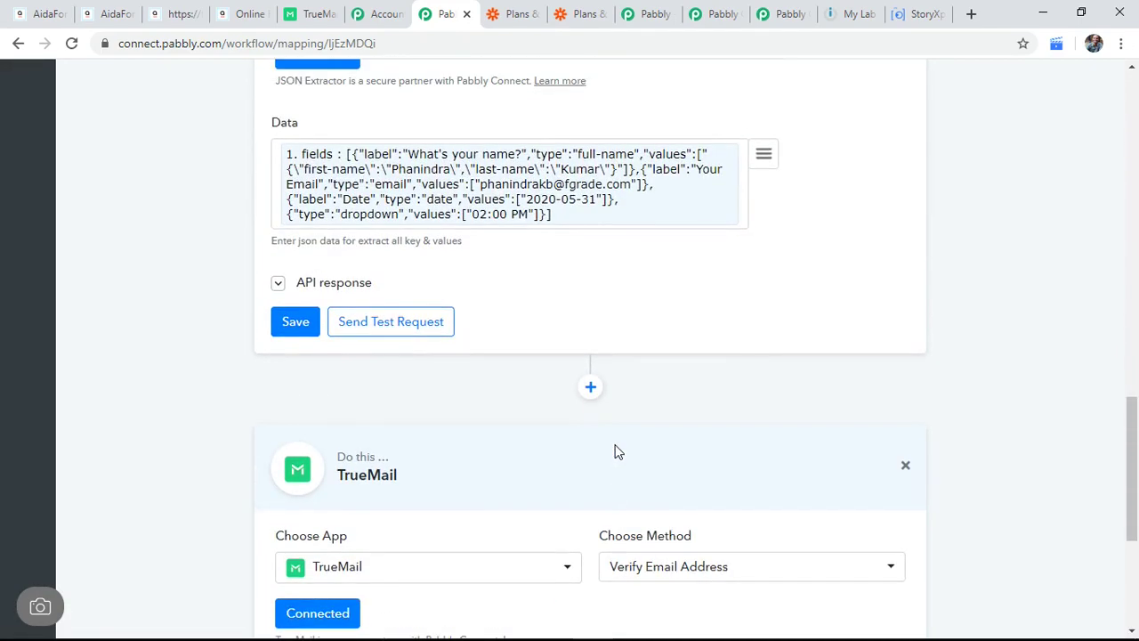
{"action": "scroll", "coordinate": [595, 428], "scroll_direction": "up", "scroll_amount": 2}
{"action": "scroll", "coordinate": [594, 427], "scroll_direction": "down", "scroll_amount": 6}
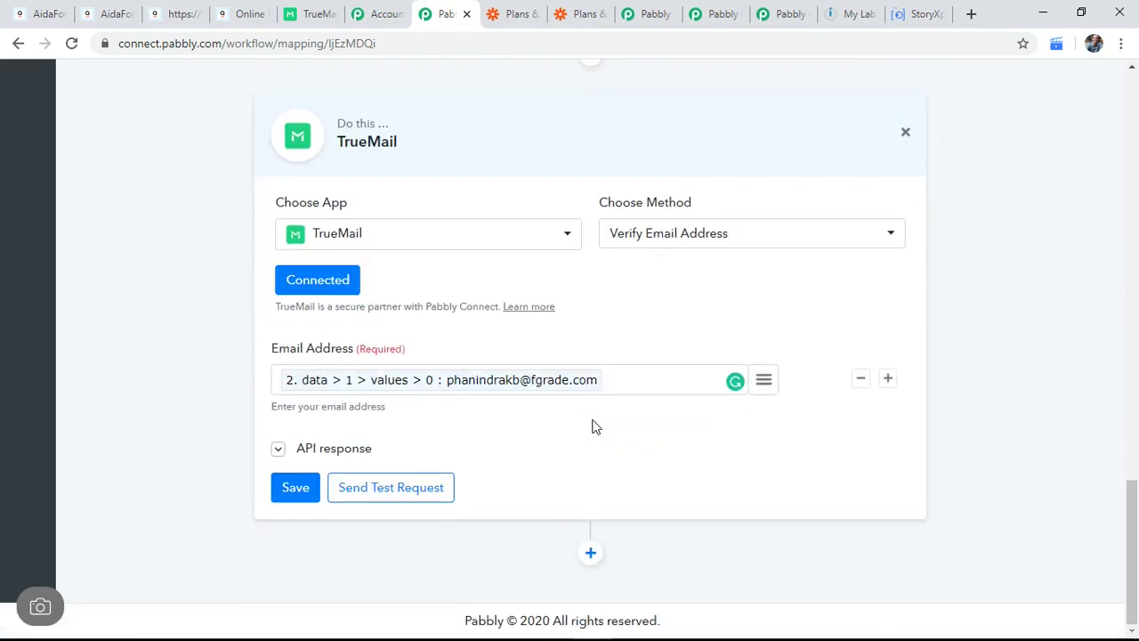
{"action": "scroll", "coordinate": [654, 267], "scroll_direction": "up", "scroll_amount": 10}
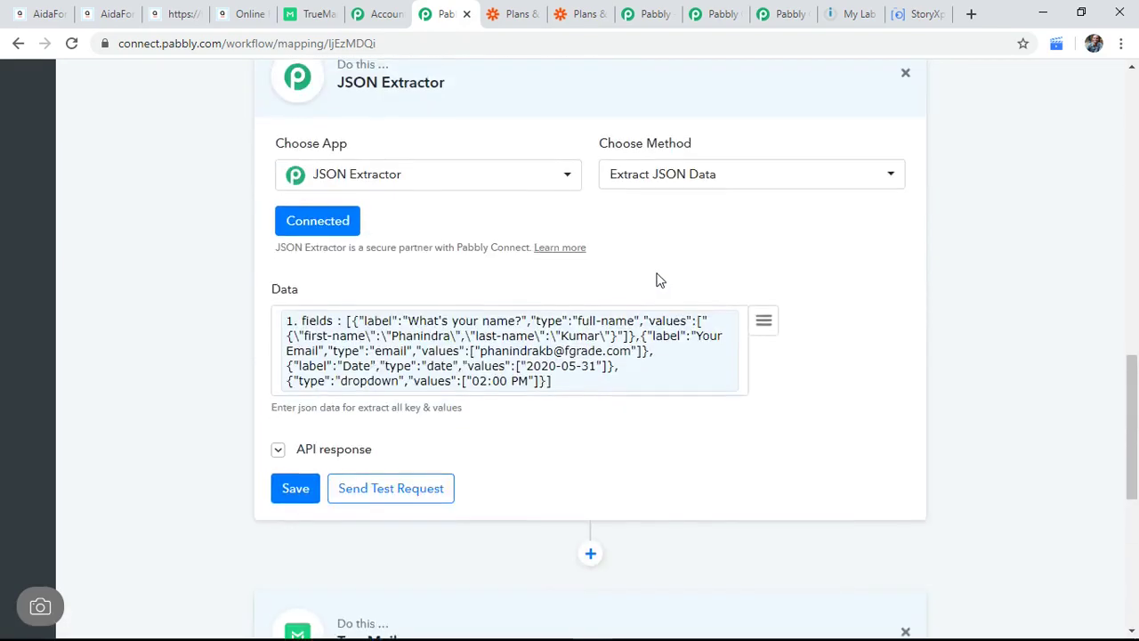
{"action": "scroll", "coordinate": [943, 272], "scroll_direction": "up", "scroll_amount": 7}
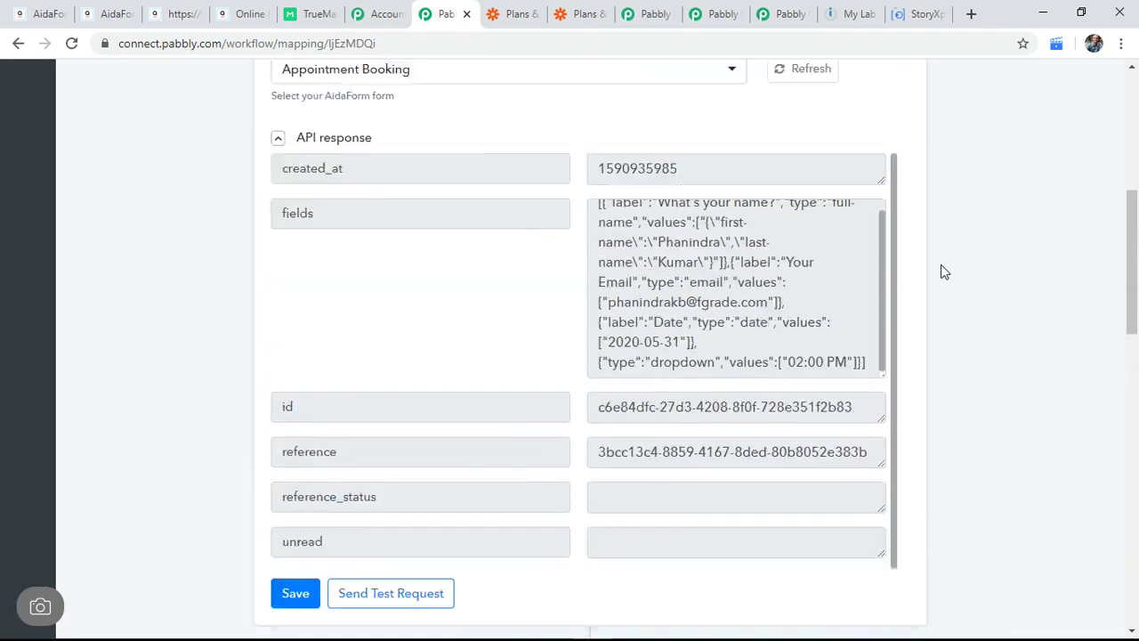
{"action": "scroll", "coordinate": [937, 273], "scroll_direction": "down", "scroll_amount": 1}
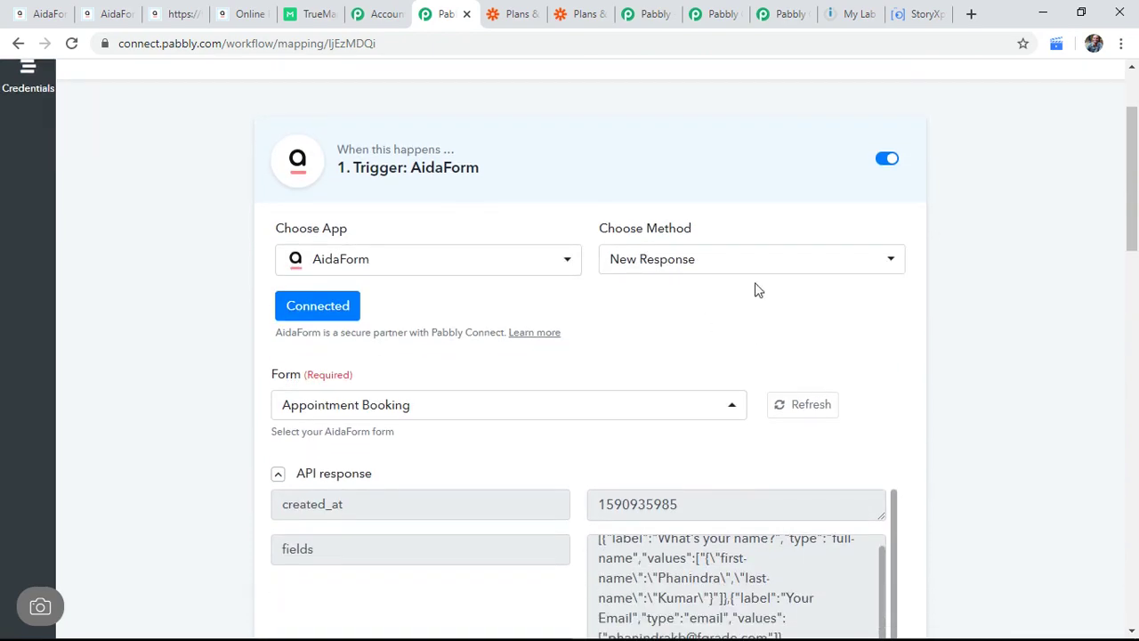
{"action": "scroll", "coordinate": [917, 382], "scroll_direction": "down", "scroll_amount": 15}
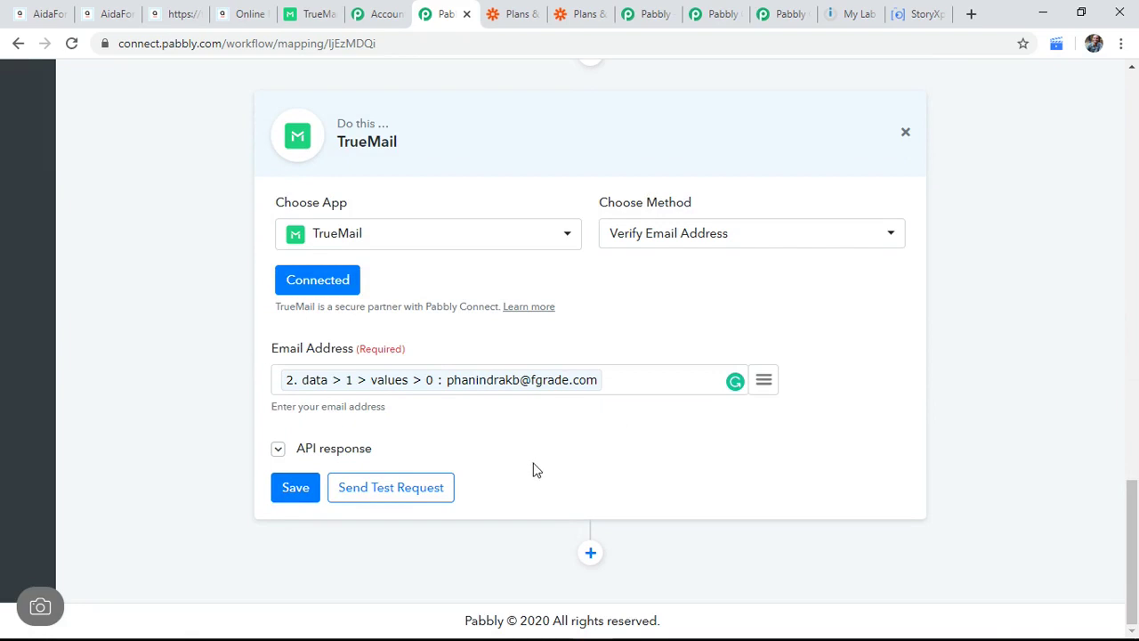
Step: Add a new action step after TrueMail using Google Sheets with Append Values
{"action": "left_click", "coordinate": [590, 553]}
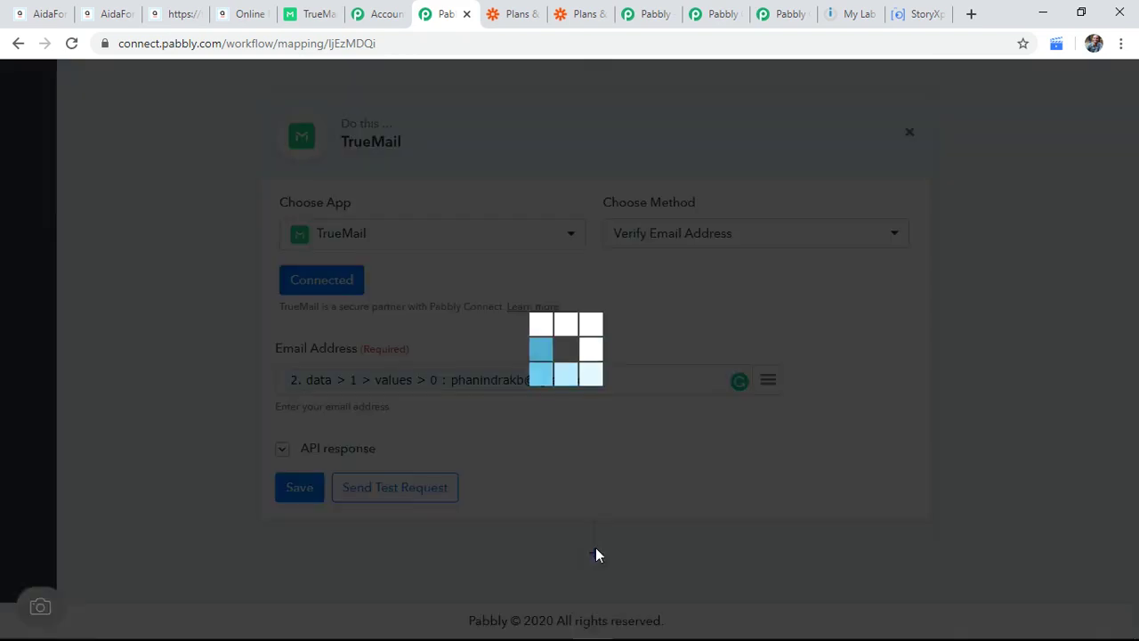
{"action": "scroll", "coordinate": [666, 414], "scroll_direction": "down", "scroll_amount": 4}
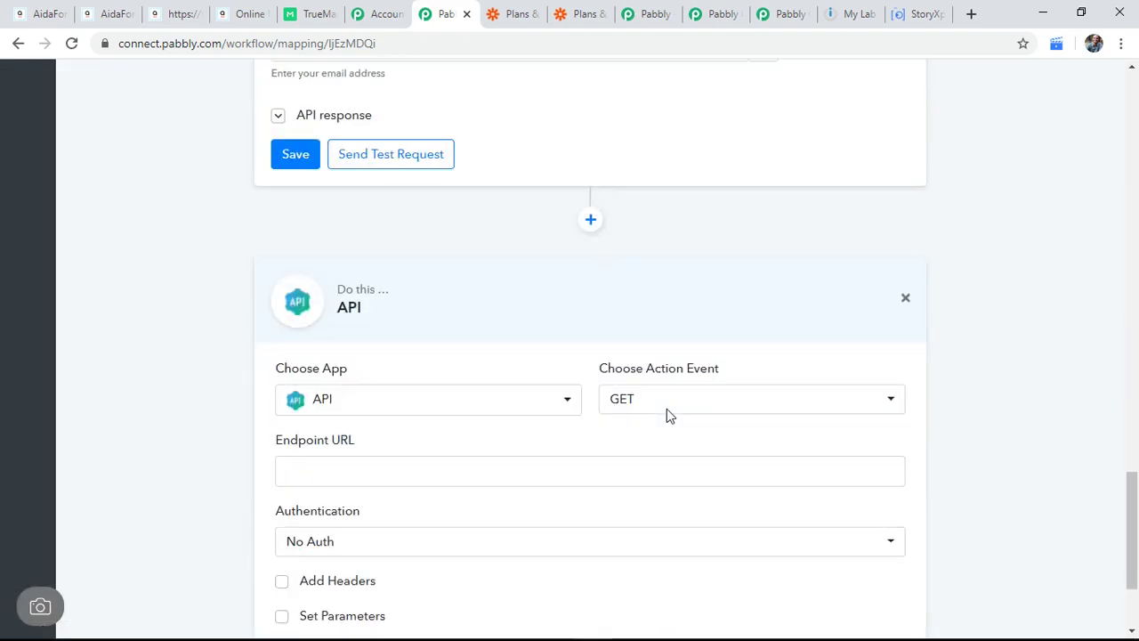
{"action": "left_click", "coordinate": [449, 406]}
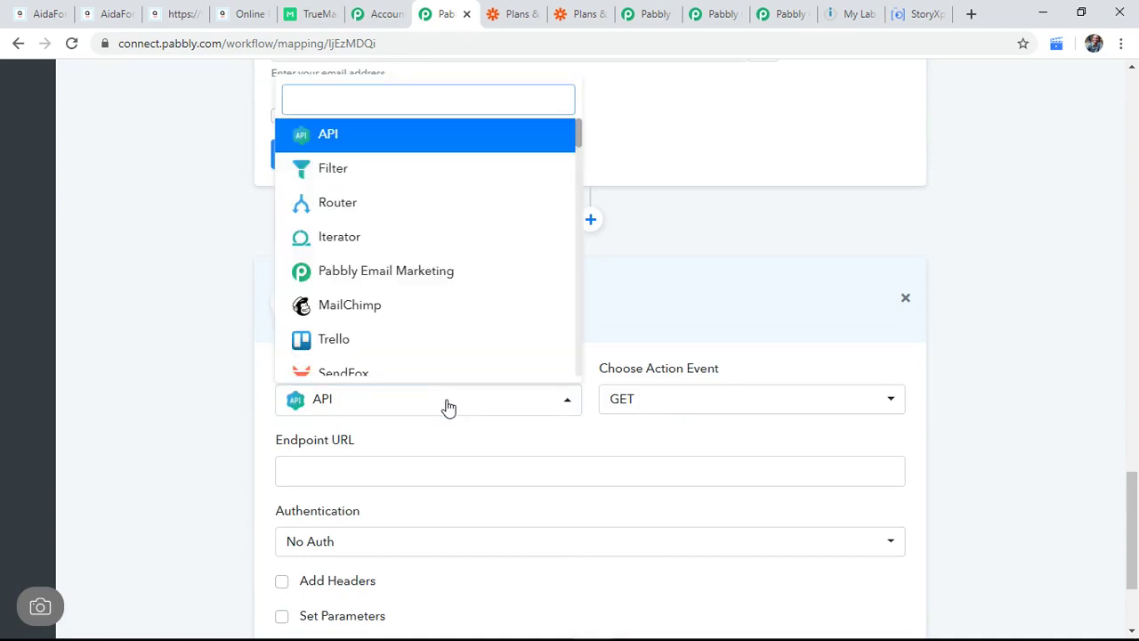
{"action": "type", "text": "google"}
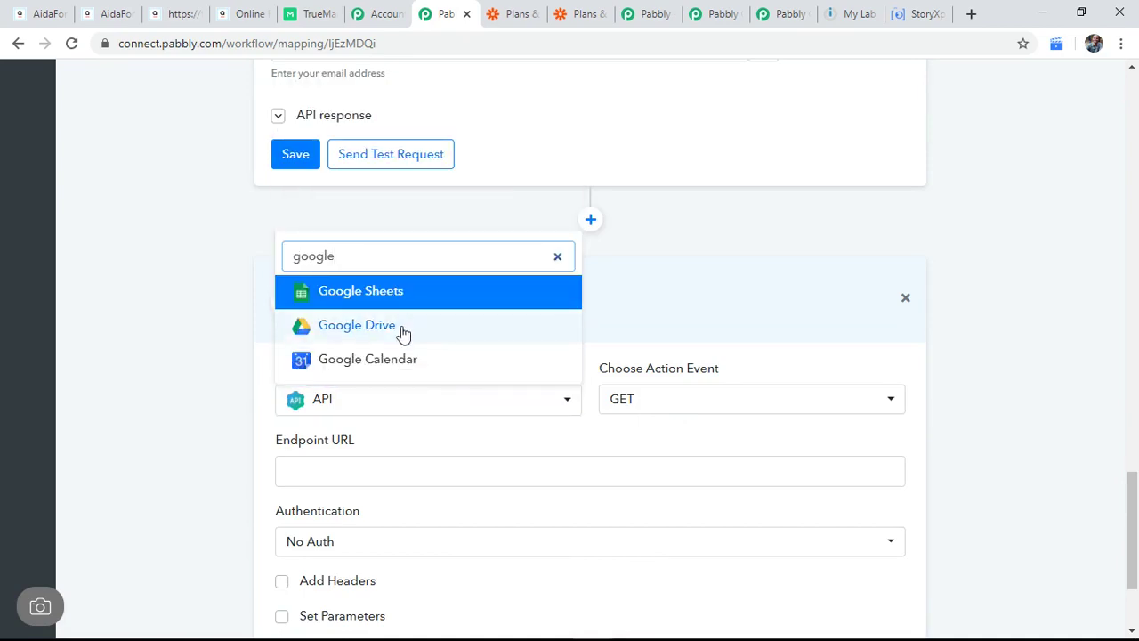
{"action": "left_click", "coordinate": [396, 293]}
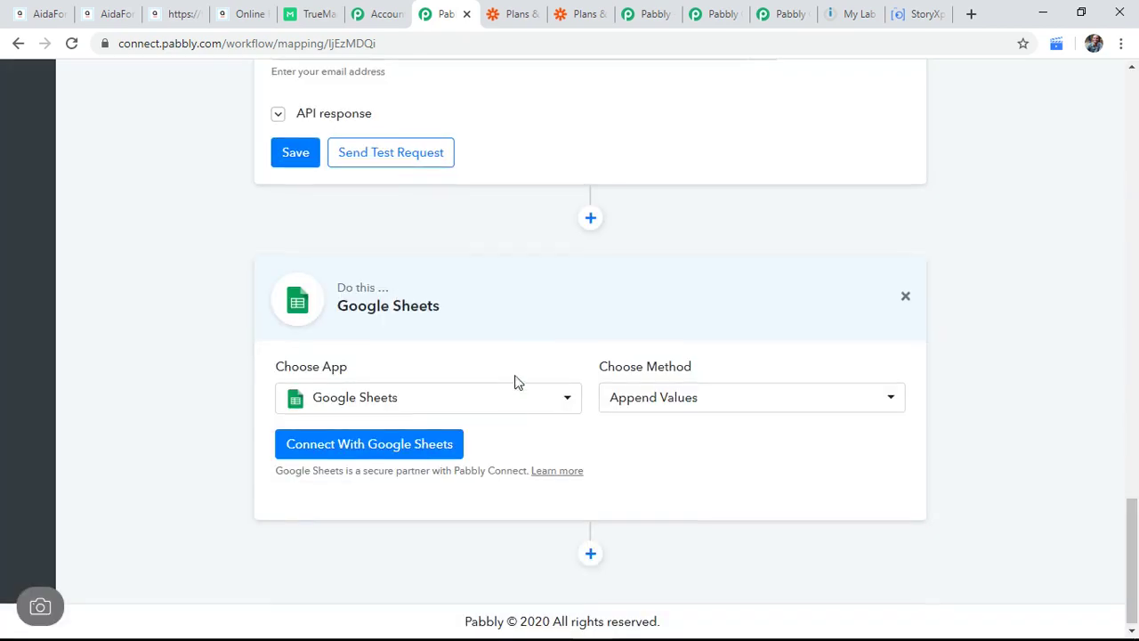
Step: Start the Google Sheets account connection and bring up the Google Sheets window
{"action": "left_click", "coordinate": [371, 452]}
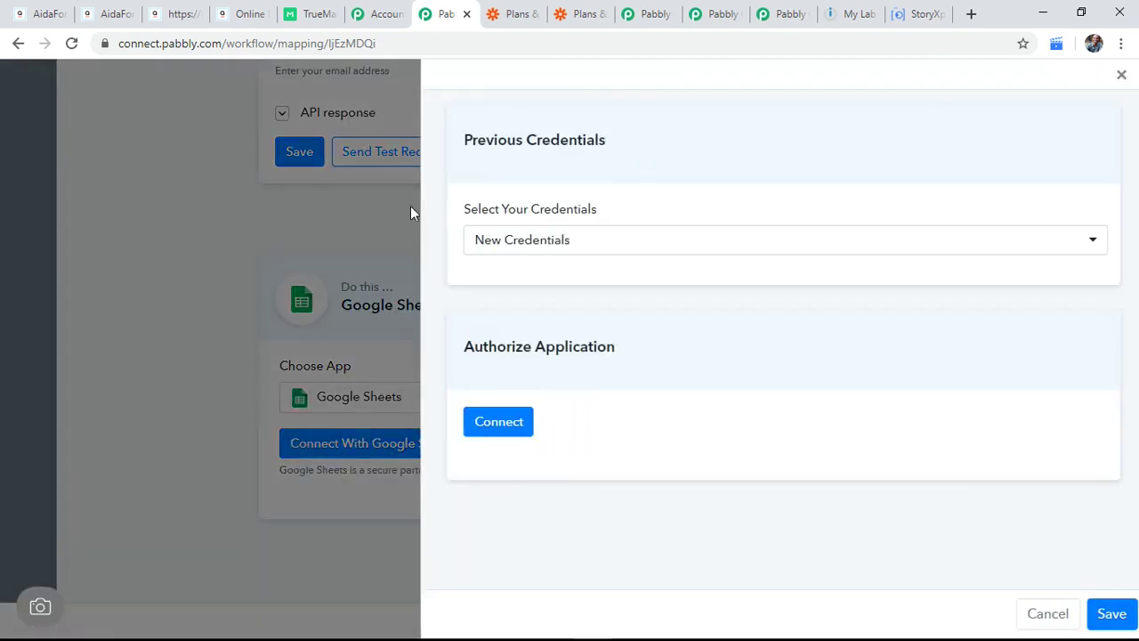
{"action": "key", "text": "alt+Tab"}
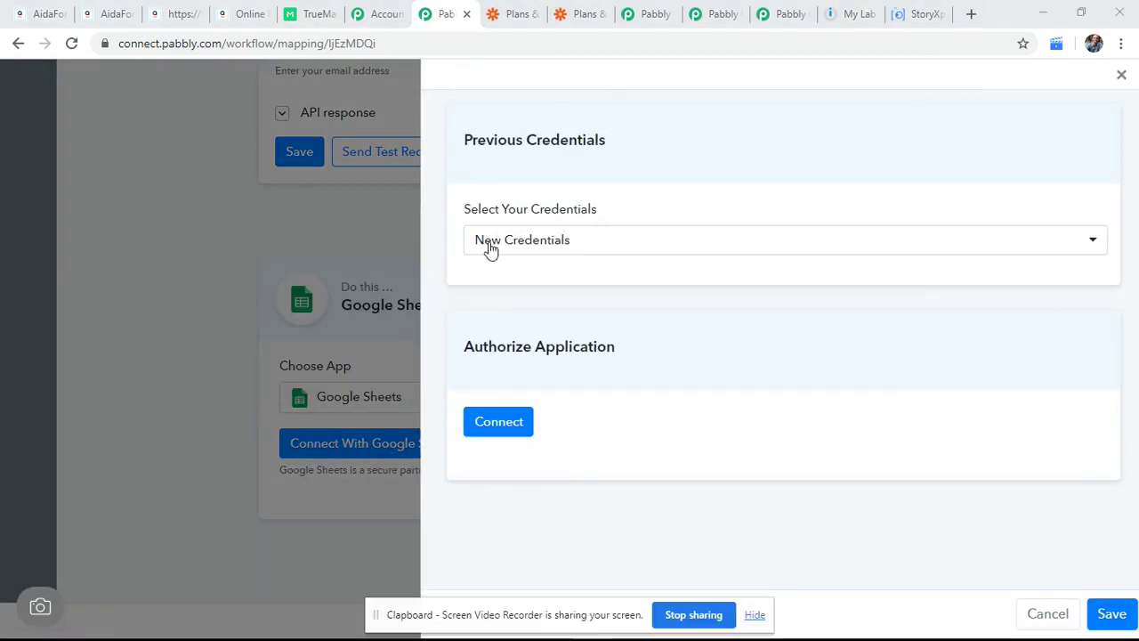
{"action": "left_click", "coordinate": [587, 538]}
{"action": "left_click", "coordinate": [756, 615]}
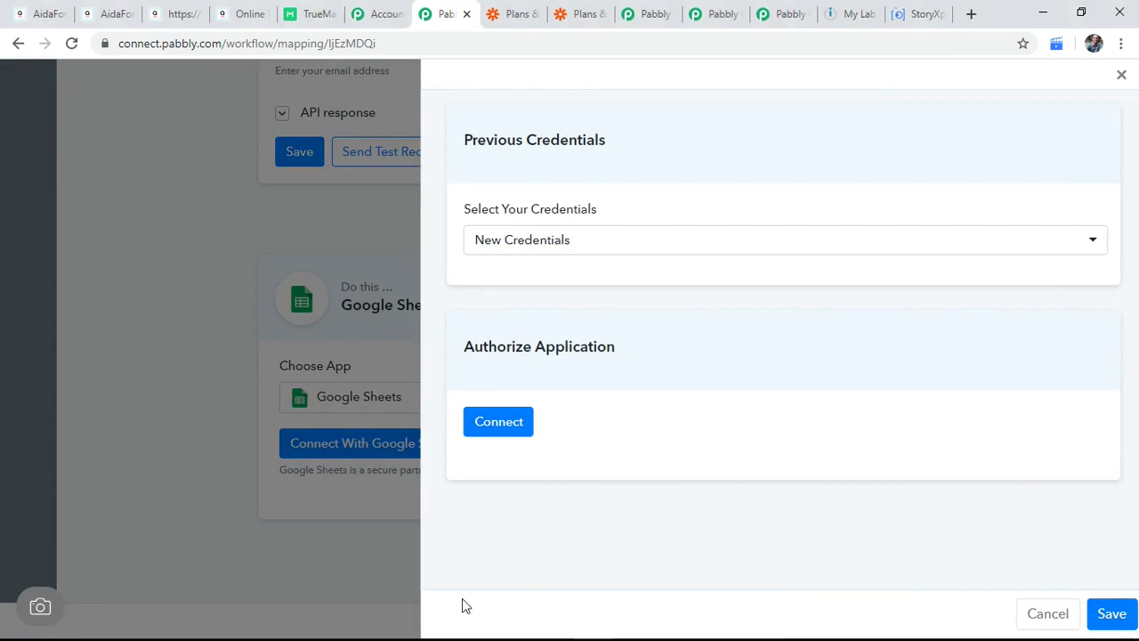
{"action": "mouse_move", "coordinate": [462, 636]}
{"action": "mouse_move", "coordinate": [585, 627]}
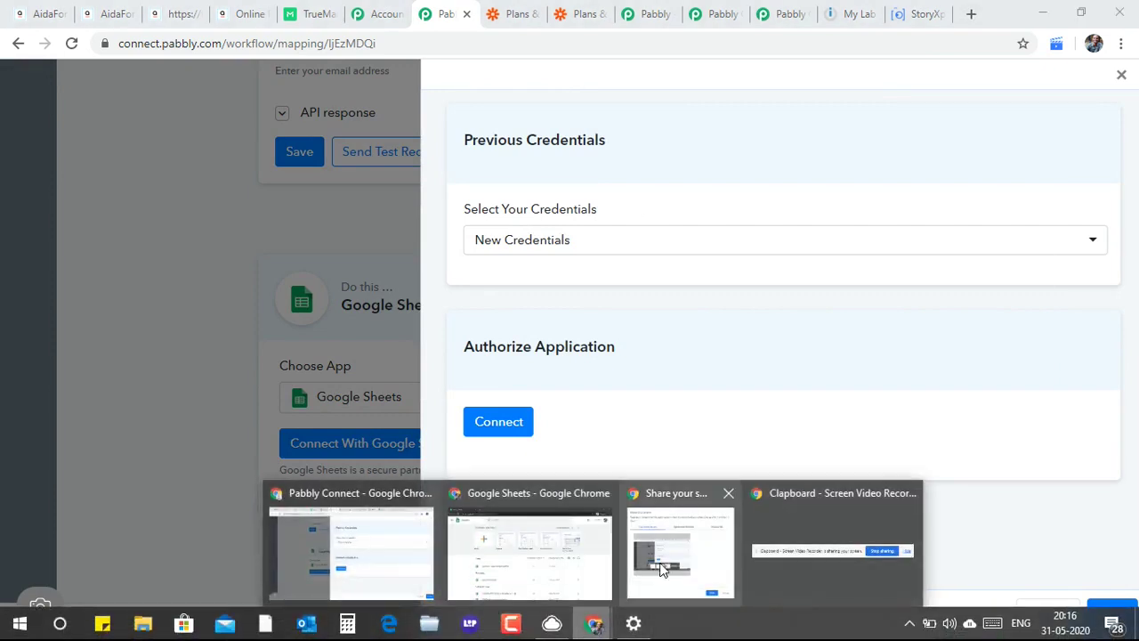
{"action": "left_click", "coordinate": [577, 560]}
Step: Create a blank spreadsheet named 'Pabbly Automation Test'
{"action": "left_click", "coordinate": [253, 218]}
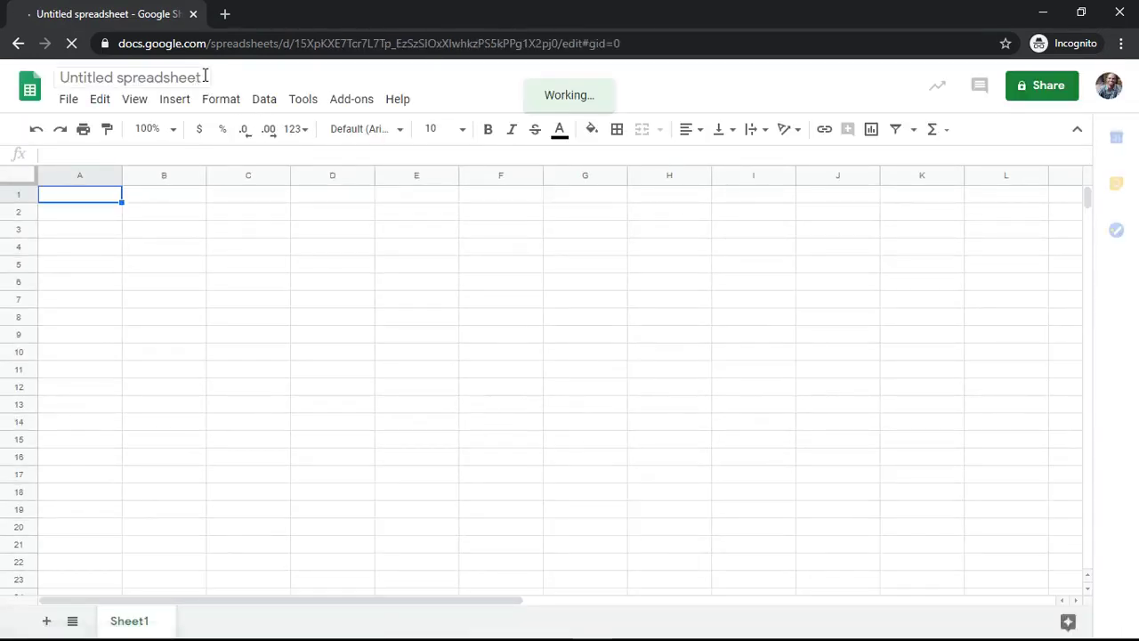
{"action": "left_click", "coordinate": [204, 76]}
{"action": "type", "text": "P"}
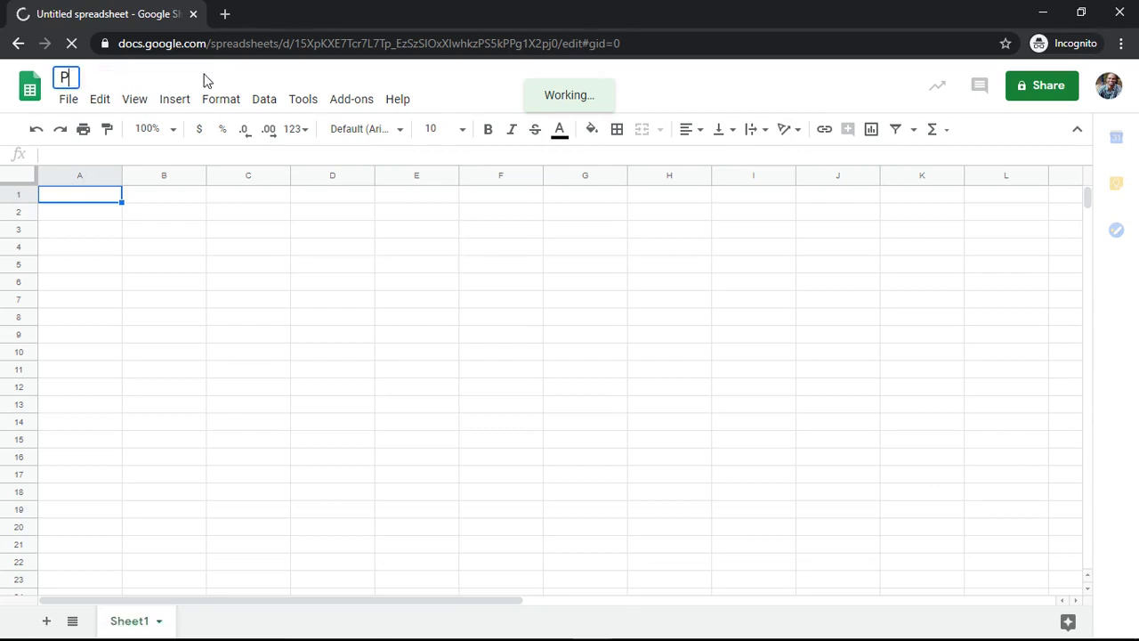
{"action": "type", "text": "abbly Auto"}
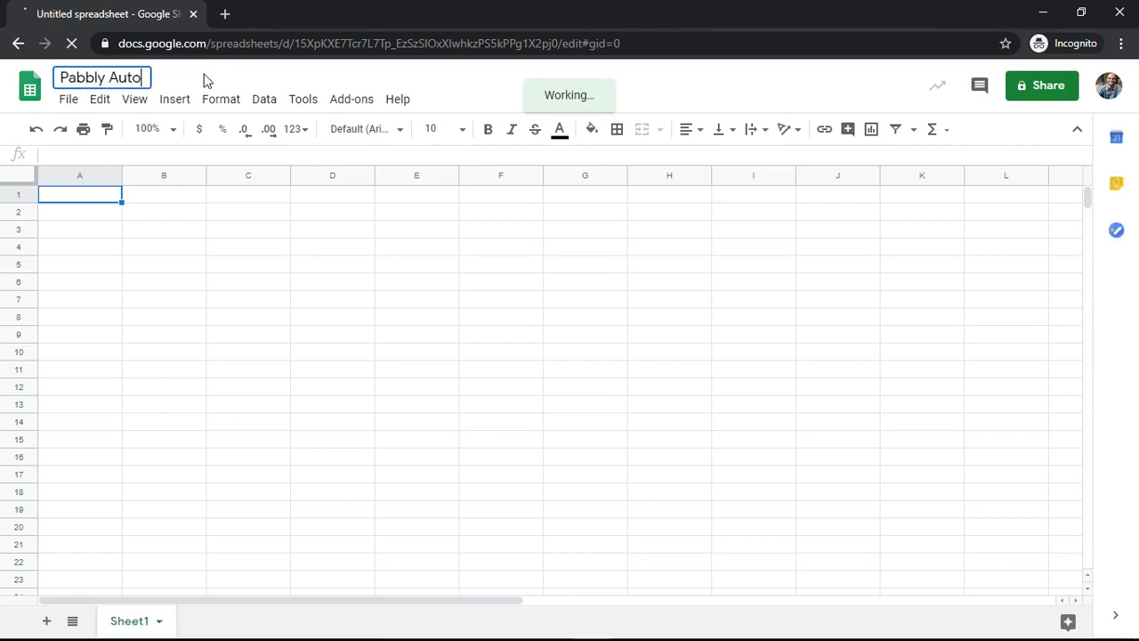
{"action": "type", "text": "mation"}
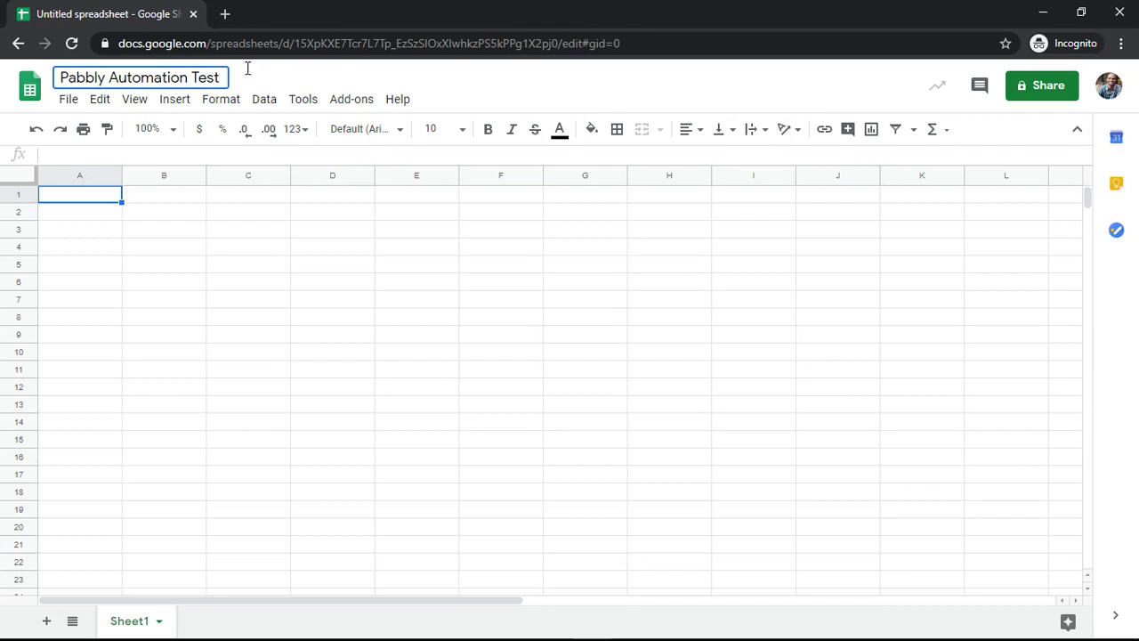
{"action": "type", "text": " Test"}
{"action": "key", "text": "Return"}
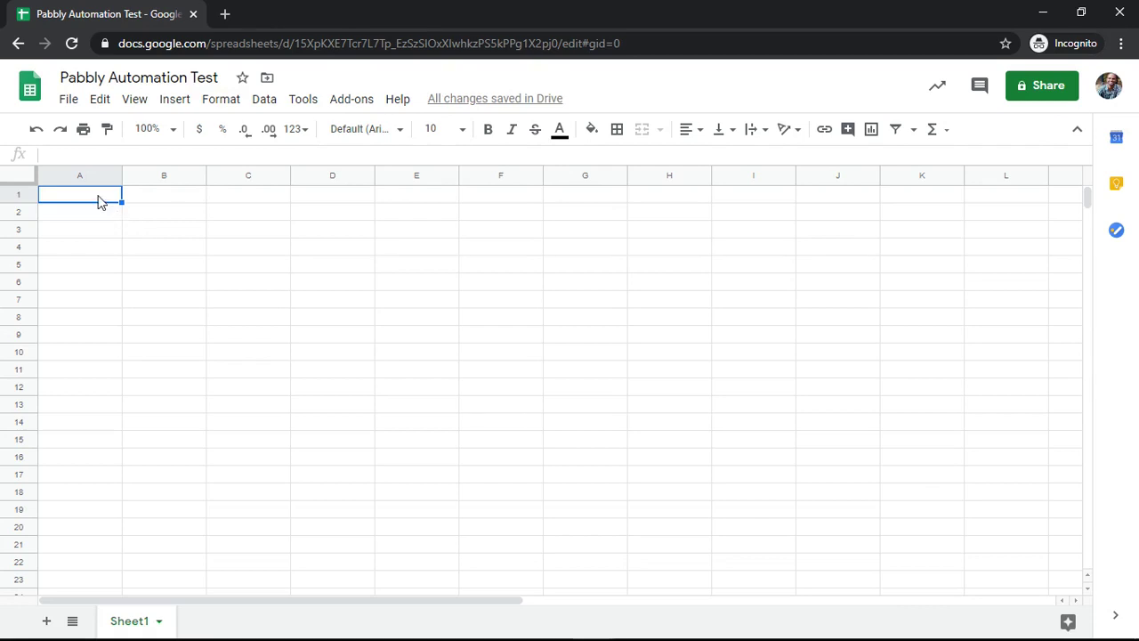
Step: Enter the column headings Email in A1 and Status in B1
{"action": "type", "text": "Email"}
{"action": "key", "text": "Tab"}
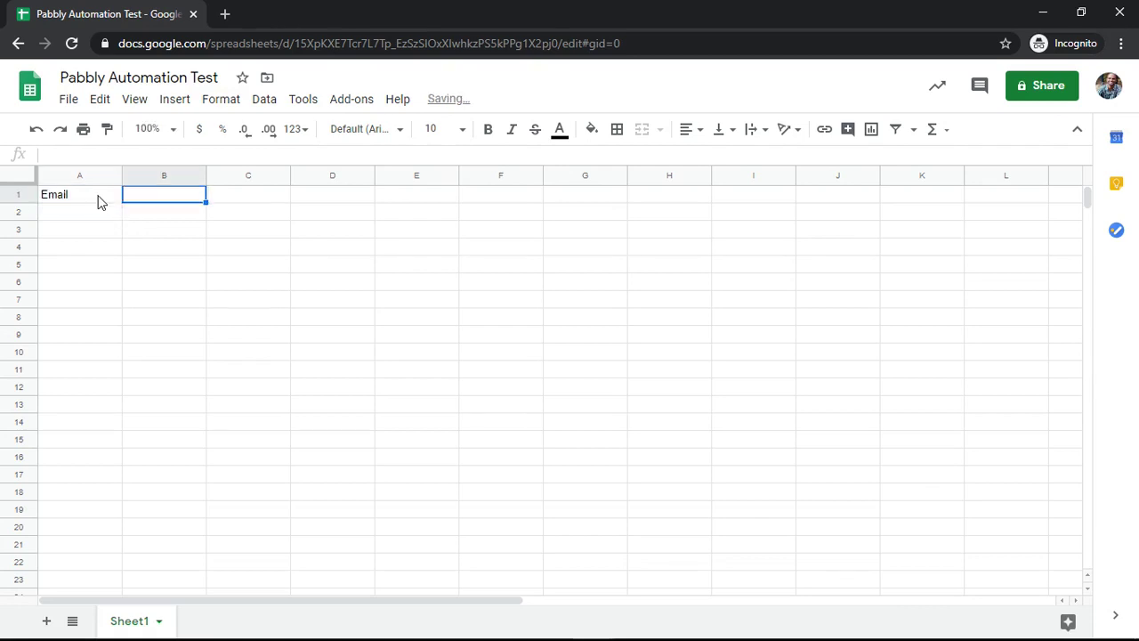
{"action": "type", "text": "V"}
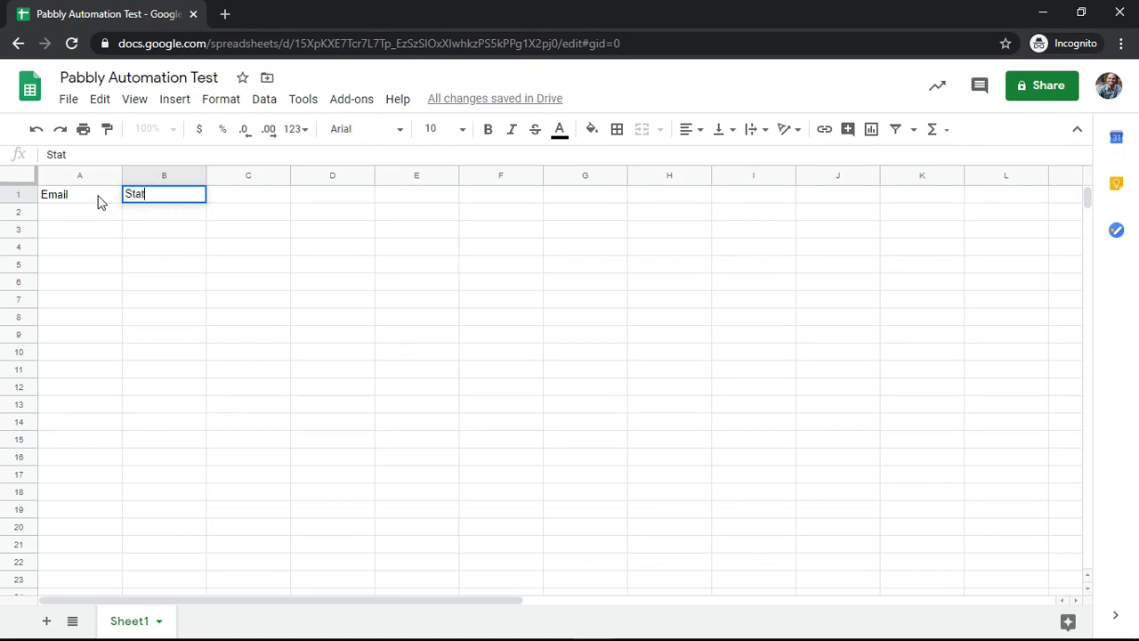
{"action": "key", "text": "Return"}
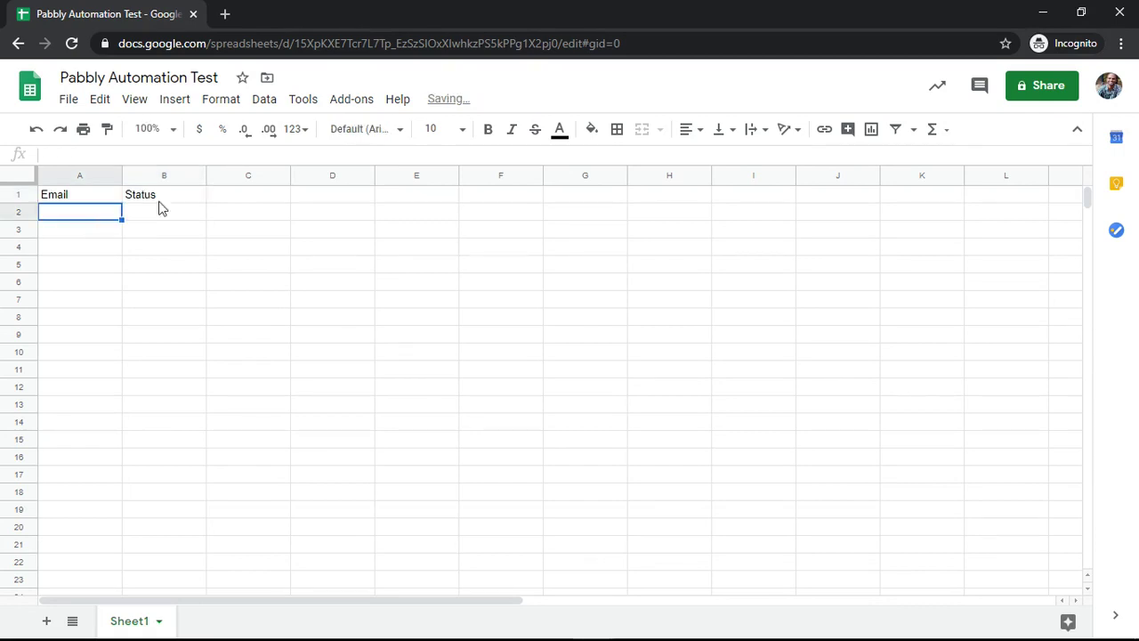
{"action": "left_click", "coordinate": [164, 215]}
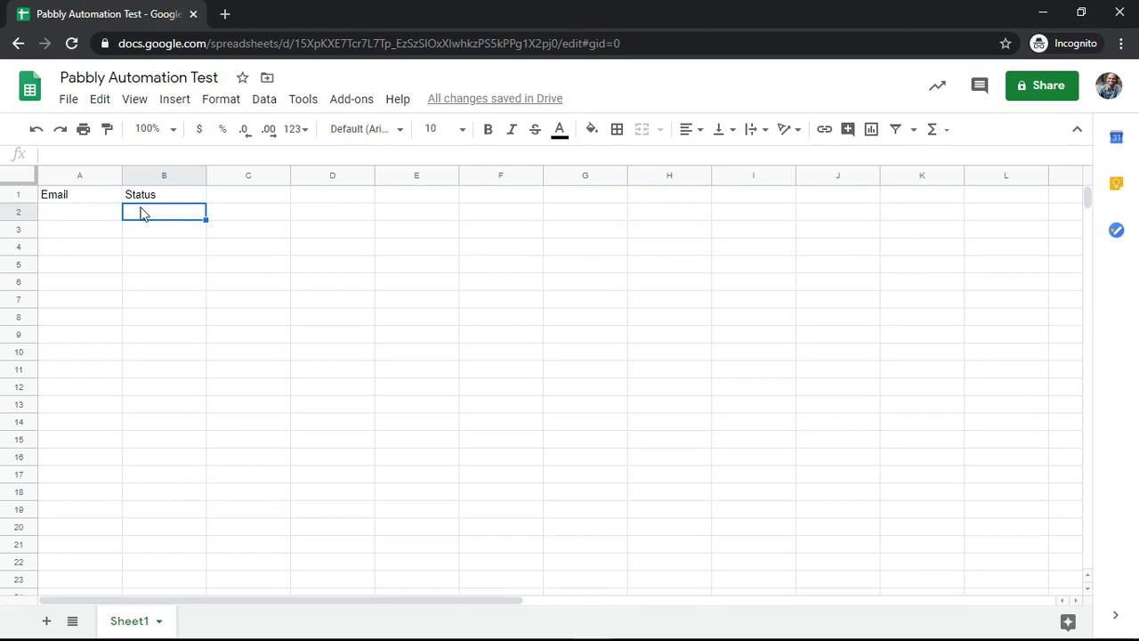
{"action": "left_click", "coordinate": [110, 217]}
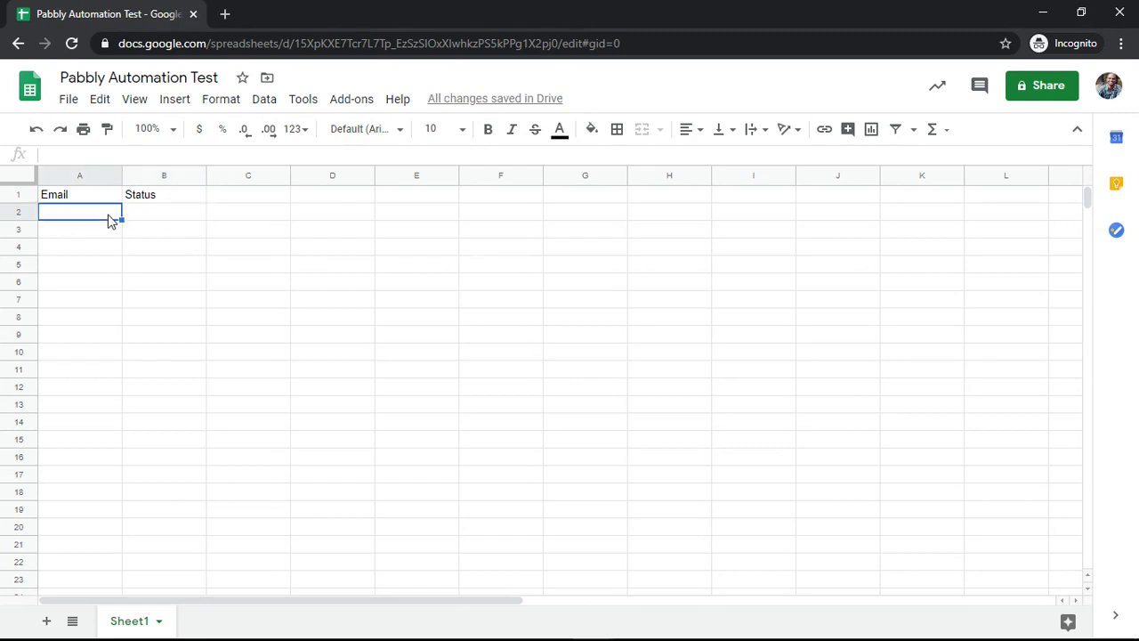
Step: Authorize new Google Sheets credentials with the Google account and acknowledge the success message
{"action": "key", "text": "alt+Tab"}
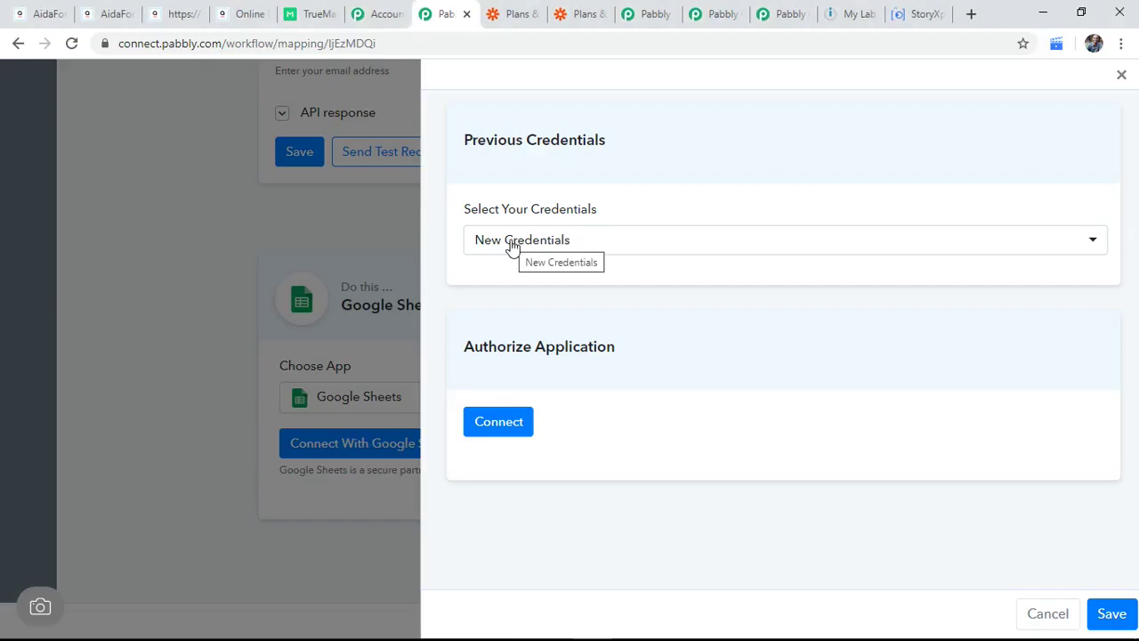
{"action": "left_click", "coordinate": [516, 246]}
{"action": "left_click", "coordinate": [519, 315]}
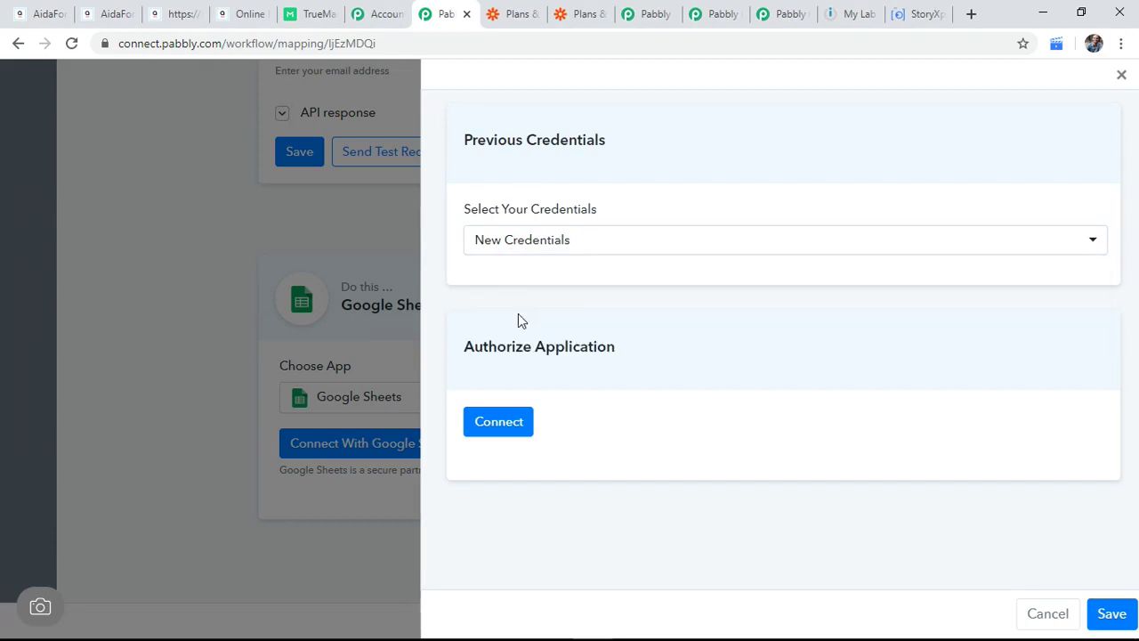
{"action": "left_click", "coordinate": [518, 426]}
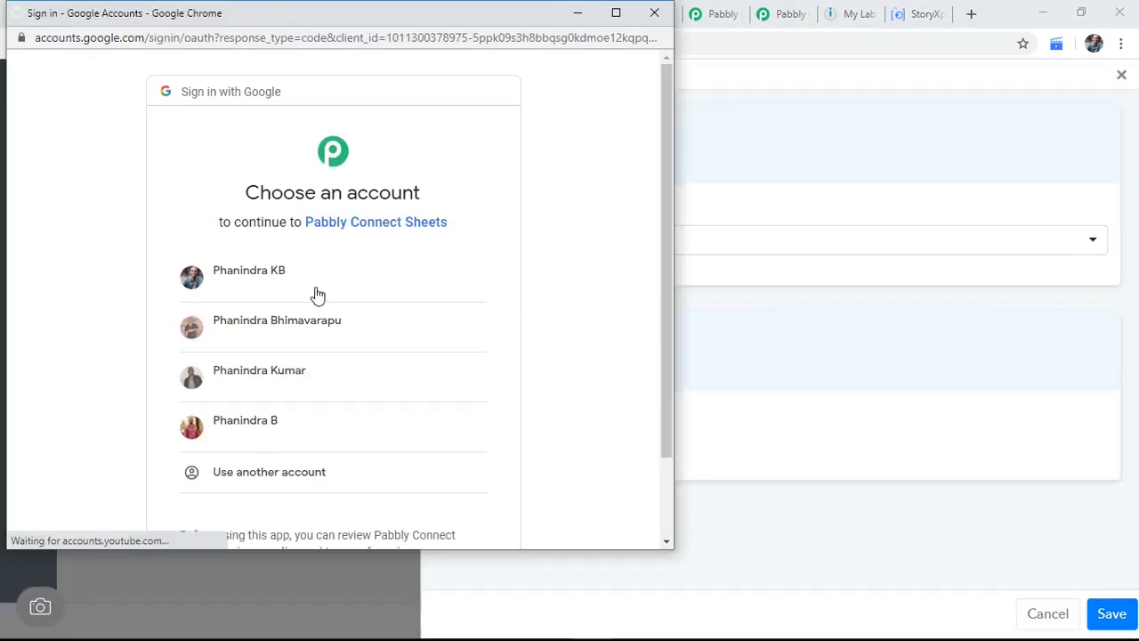
{"action": "left_click", "coordinate": [312, 285]}
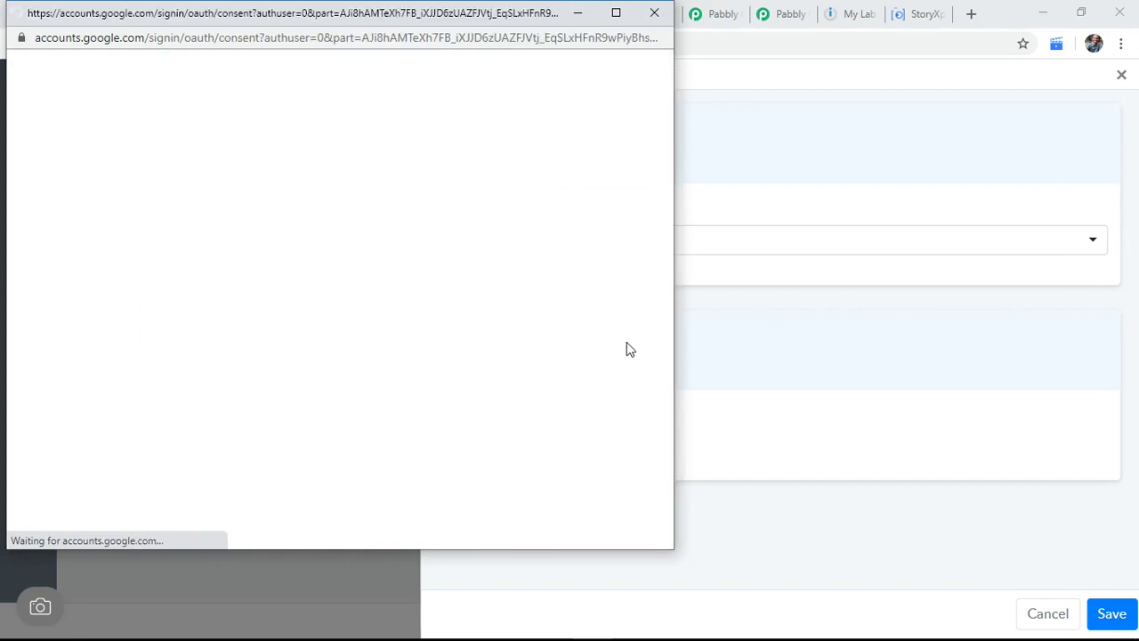
{"action": "scroll", "coordinate": [603, 388], "scroll_direction": "down", "scroll_amount": 2}
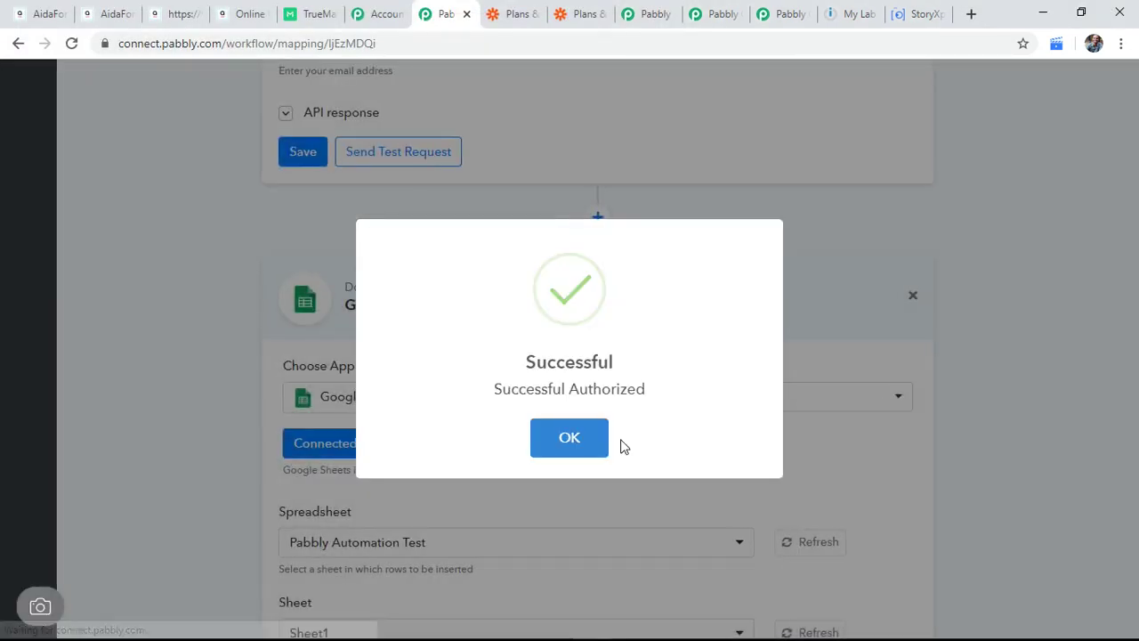
{"action": "left_click", "coordinate": [591, 443]}
Step: Reselect Pabbly Automation Test as the spreadsheet, briefly checking the spreadsheet window
{"action": "scroll", "coordinate": [691, 429], "scroll_direction": "down", "scroll_amount": 2}
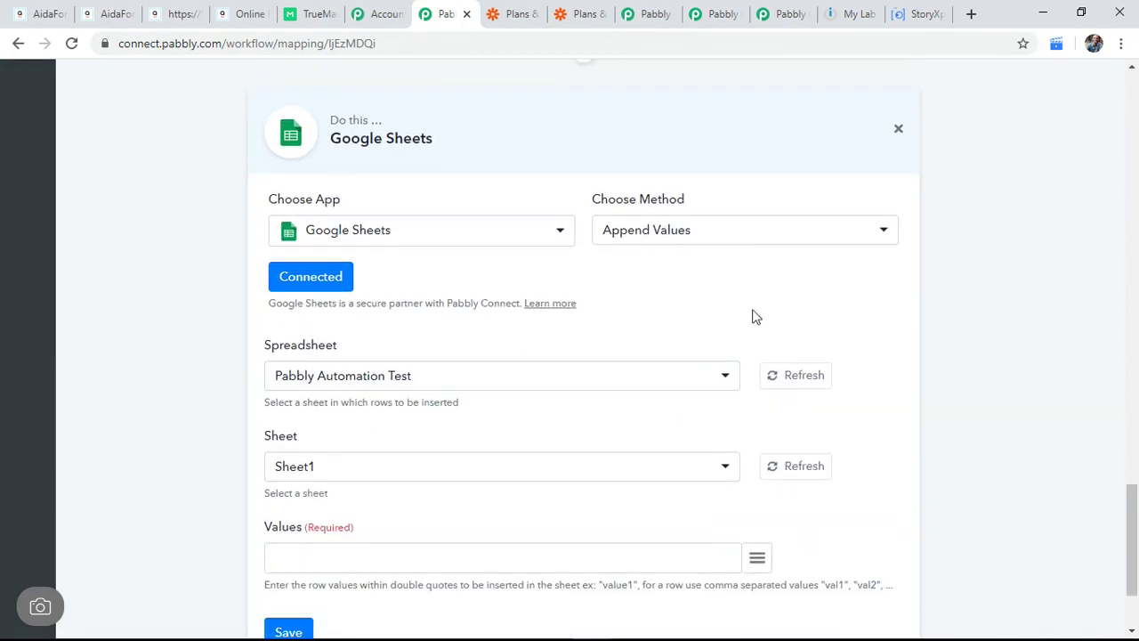
{"action": "scroll", "coordinate": [507, 367], "scroll_direction": "down", "scroll_amount": 1}
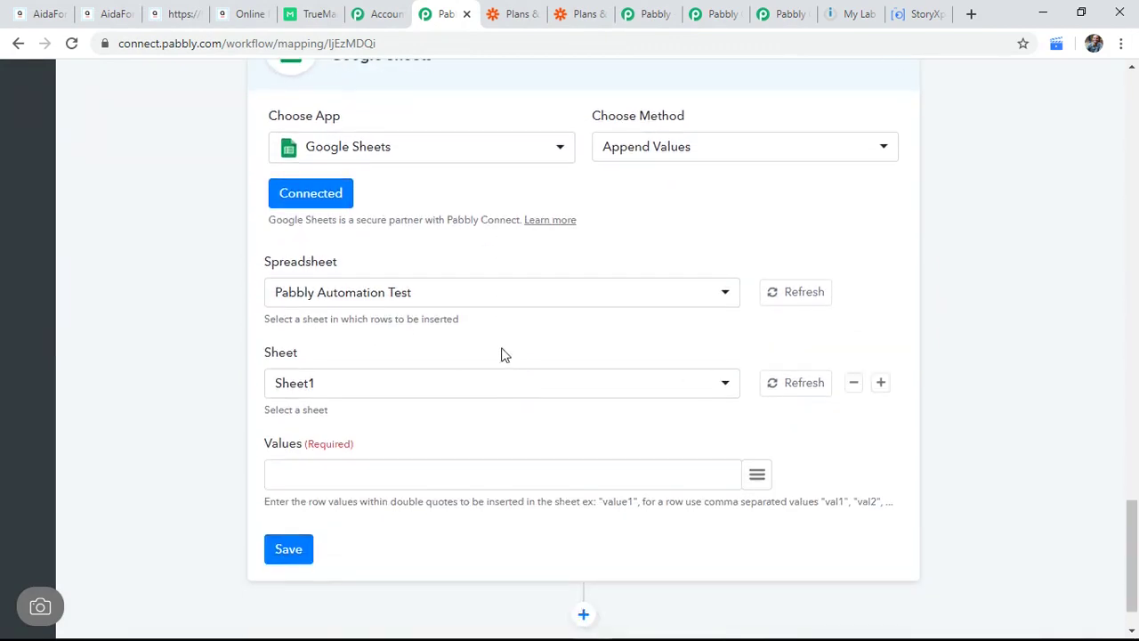
{"action": "left_click", "coordinate": [453, 301]}
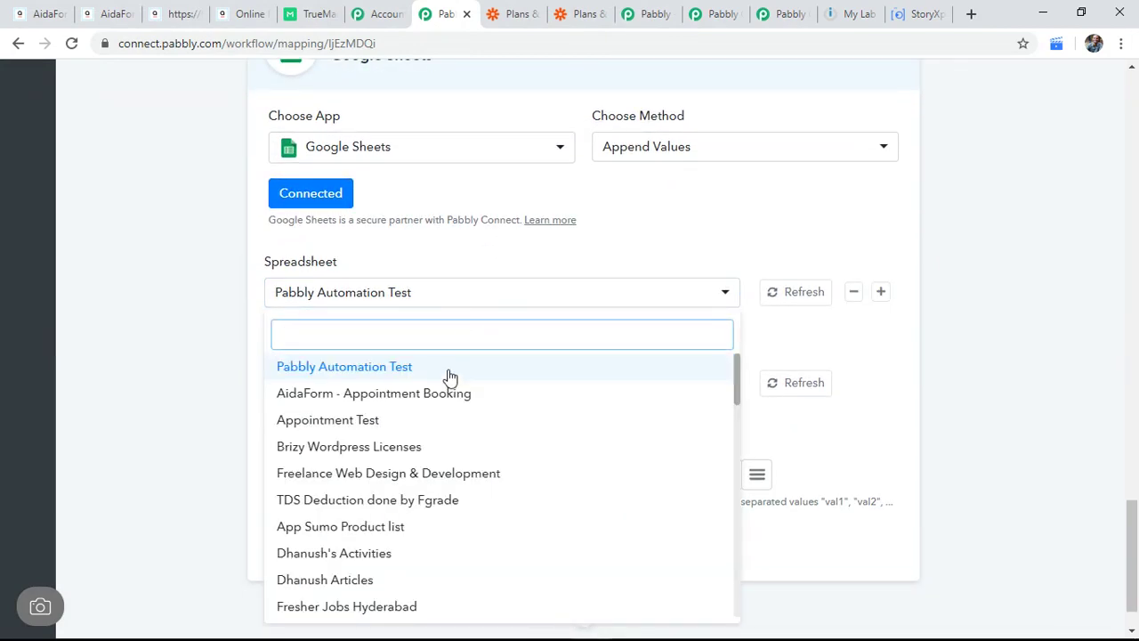
{"action": "left_click", "coordinate": [448, 377]}
{"action": "key", "text": "alt+Tab"}
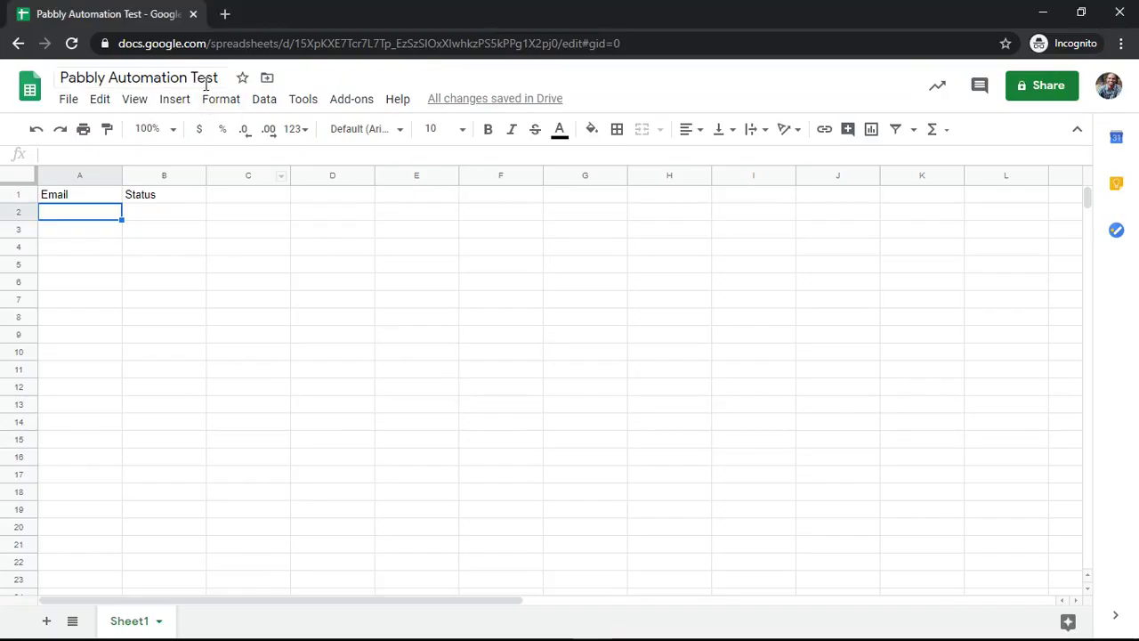
{"action": "key", "text": "alt+Tab"}
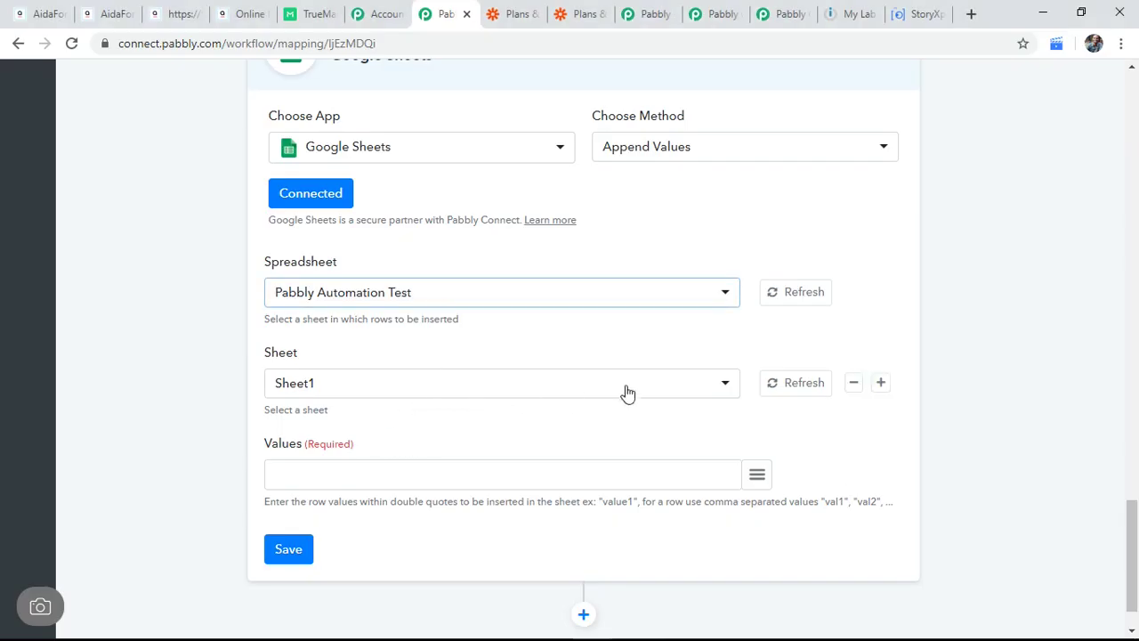
{"action": "key", "text": "alt+Tab"}
{"action": "key", "text": "alt+Tab"}
Step: Focus the Values field and select the hint describing the row value format
{"action": "scroll", "coordinate": [754, 438], "scroll_direction": "down", "scroll_amount": 1}
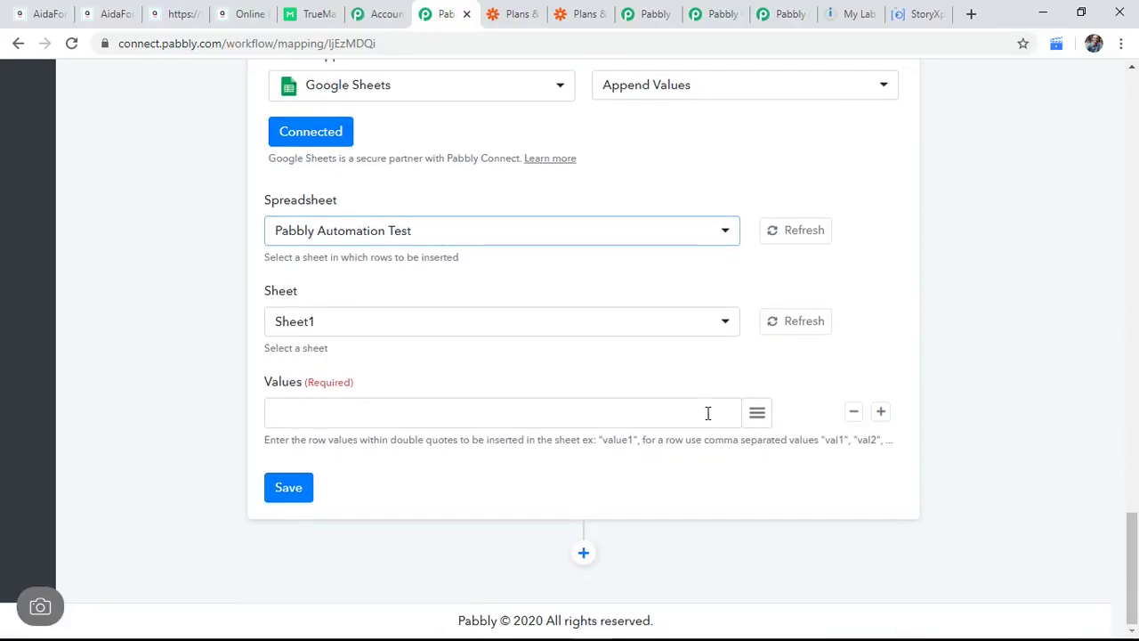
{"action": "left_click", "coordinate": [667, 415]}
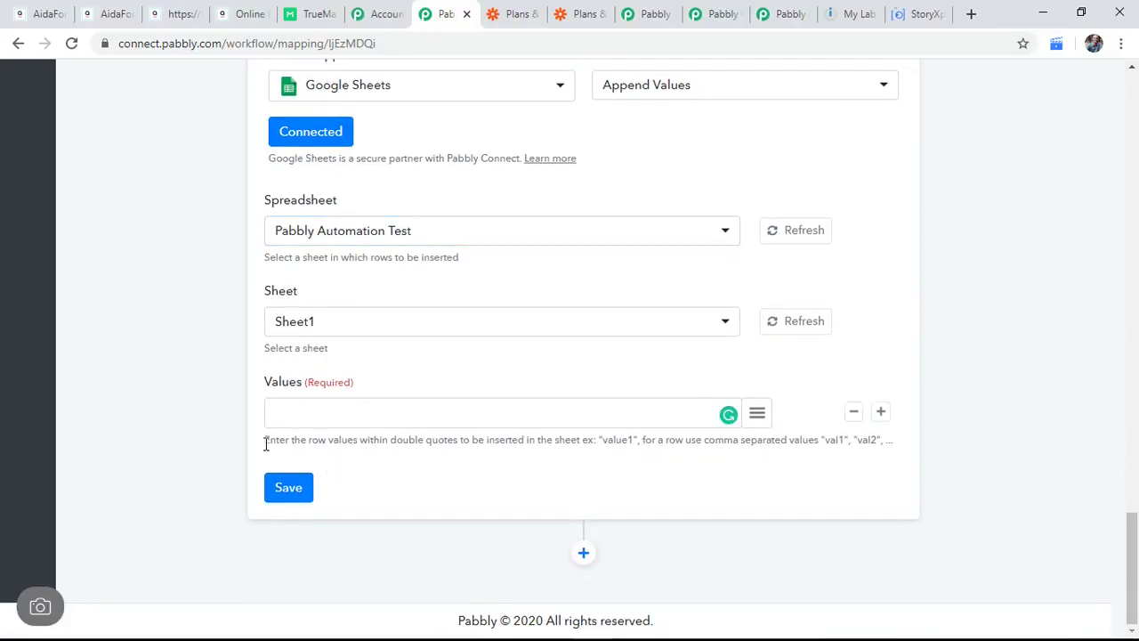
{"action": "left_click_drag", "start_coordinate": [265, 439], "coordinate": [898, 438]}
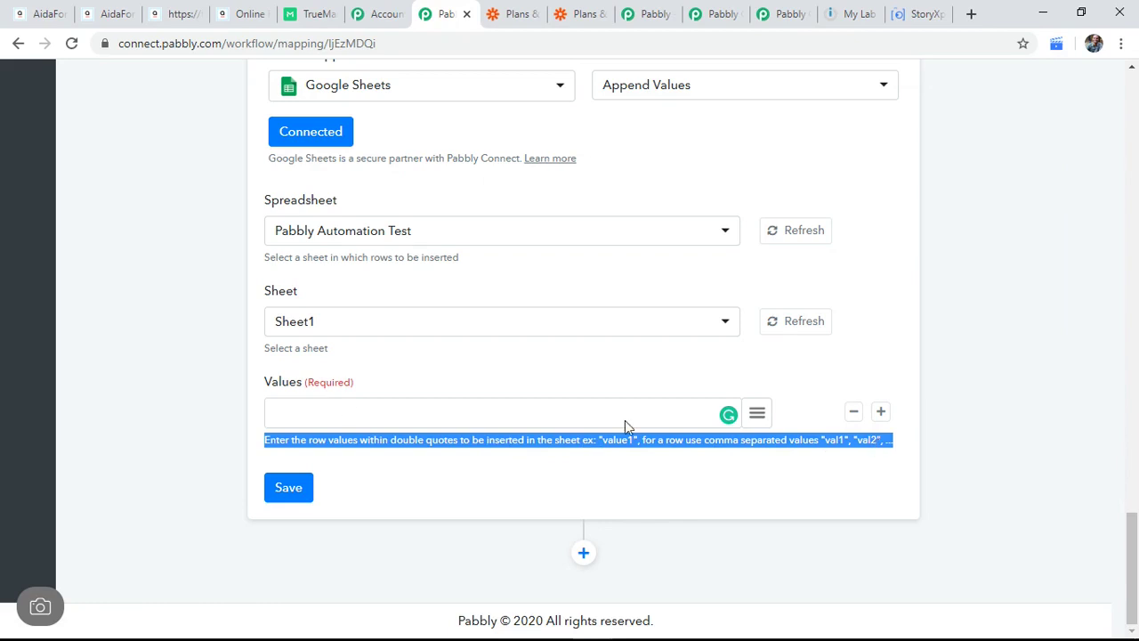
Step: Insert TrueMail's '3. email' into Values and begin wrapping it in double quotes
{"action": "left_click", "coordinate": [757, 413]}
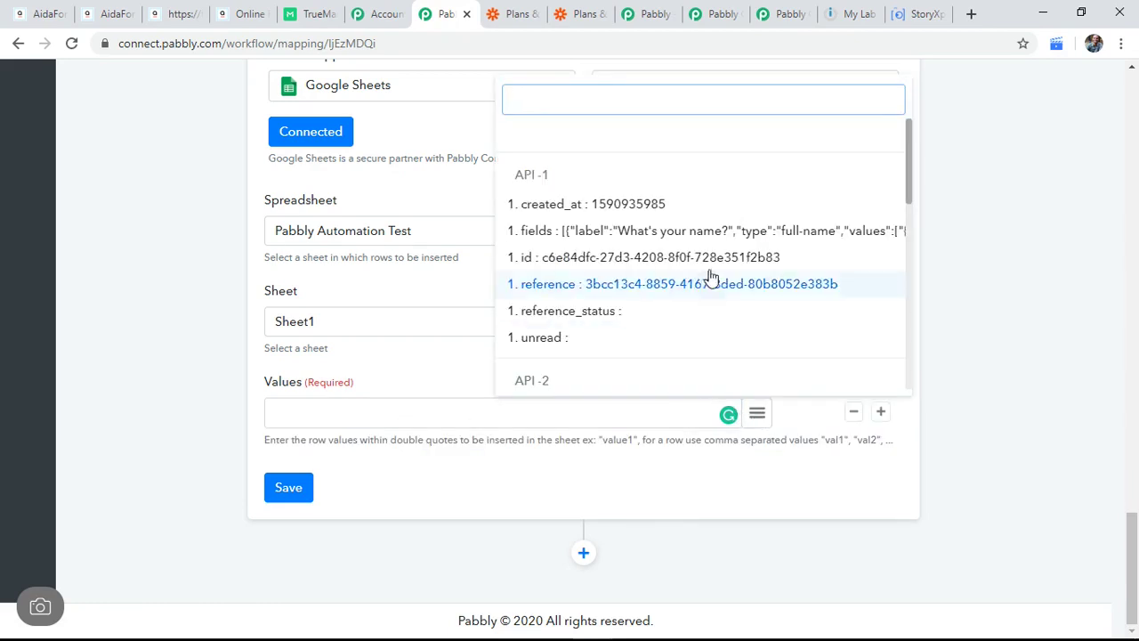
{"action": "scroll", "coordinate": [710, 268], "scroll_direction": "down", "scroll_amount": 2}
{"action": "scroll", "coordinate": [710, 268], "scroll_direction": "down", "scroll_amount": 5}
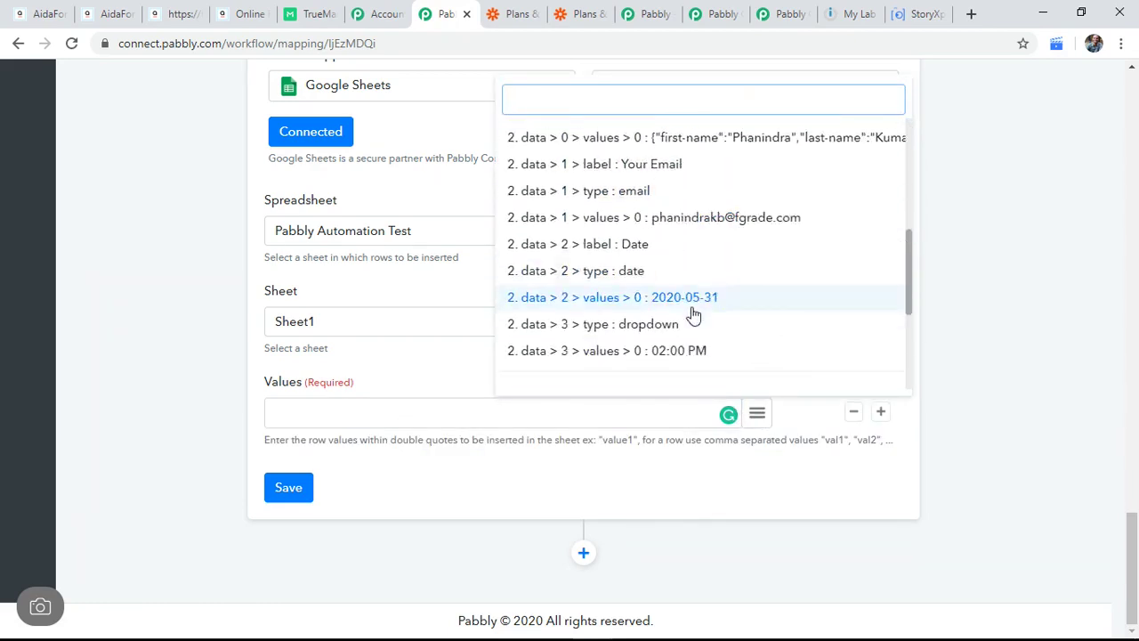
{"action": "scroll", "coordinate": [697, 316], "scroll_direction": "down", "scroll_amount": 2}
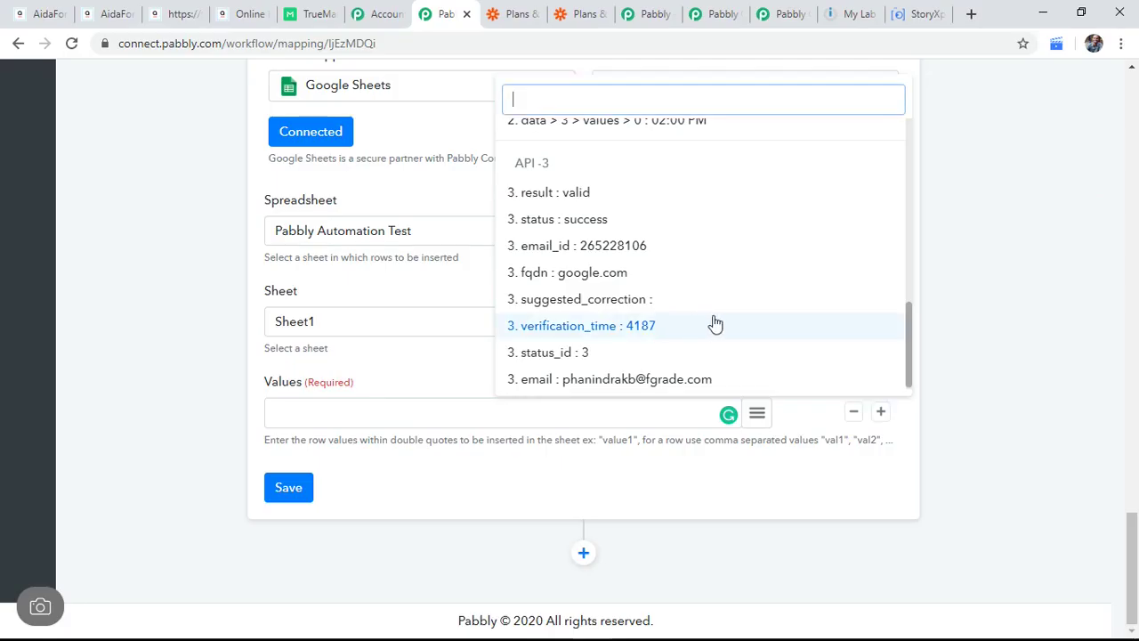
{"action": "left_click", "coordinate": [666, 377]}
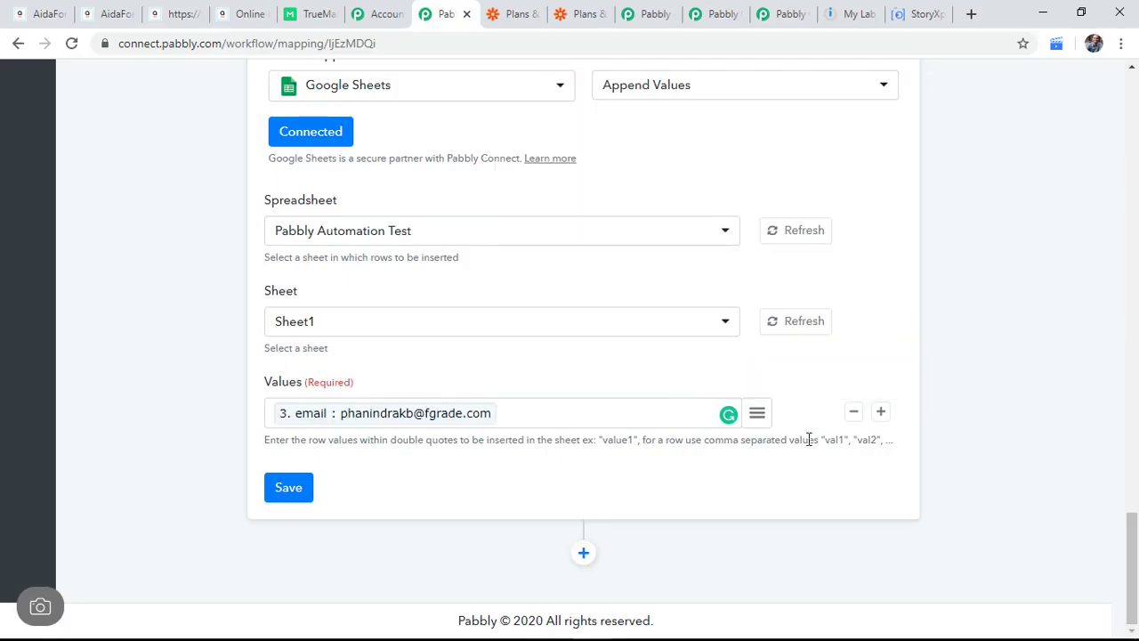
{"action": "key", "text": "BackSpace"}
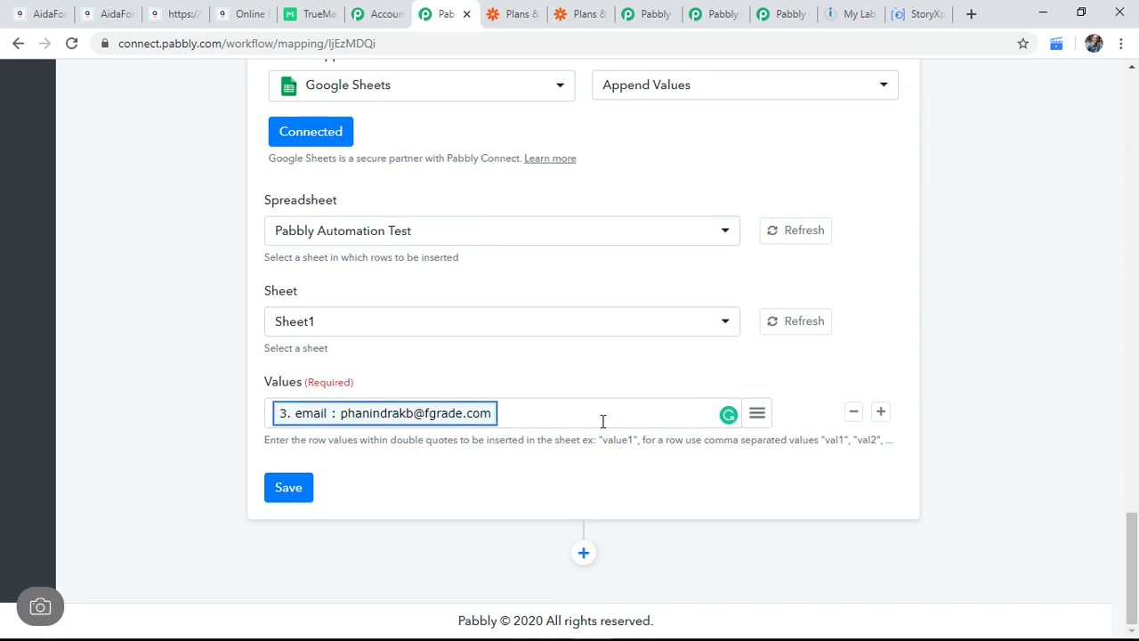
{"action": "left_click", "coordinate": [549, 419]}
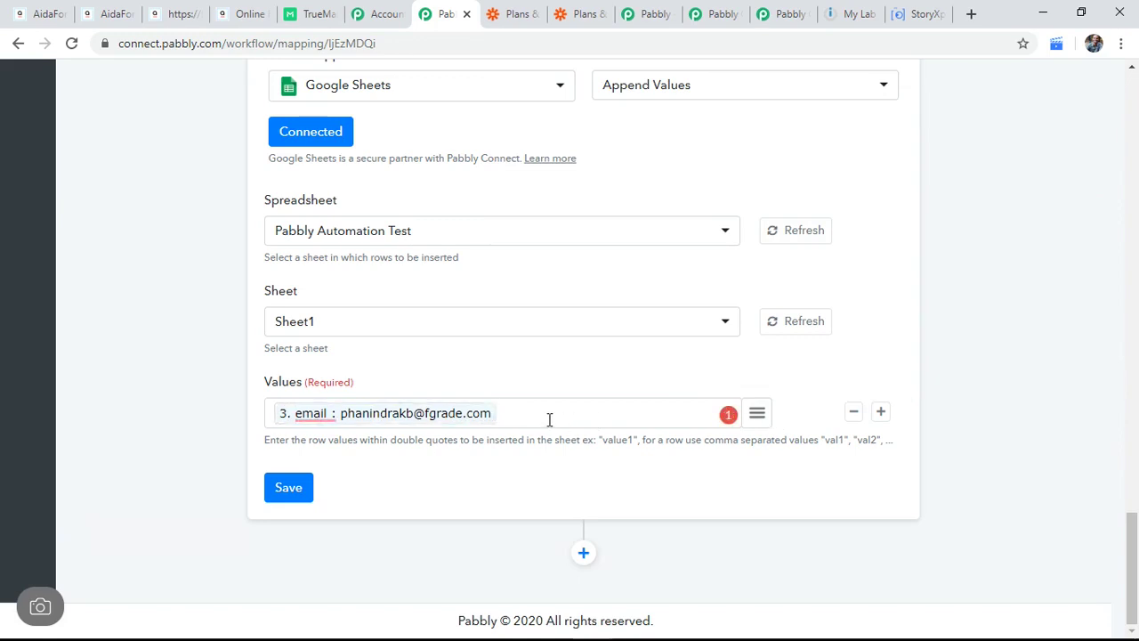
{"action": "left_click", "coordinate": [275, 417]}
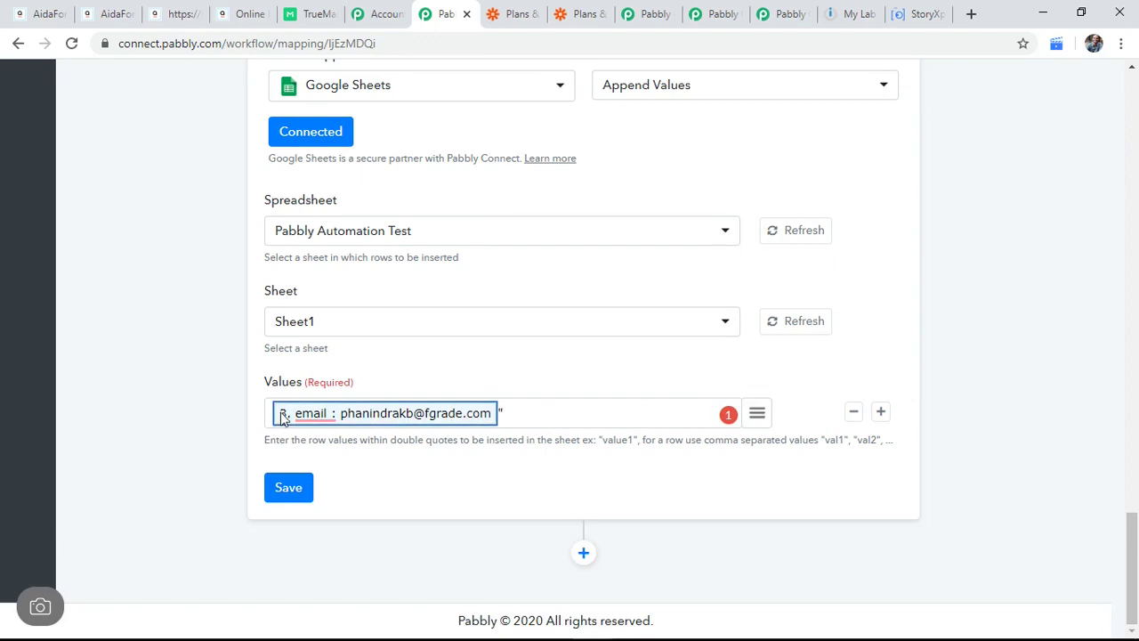
{"action": "left_click", "coordinate": [549, 410]}
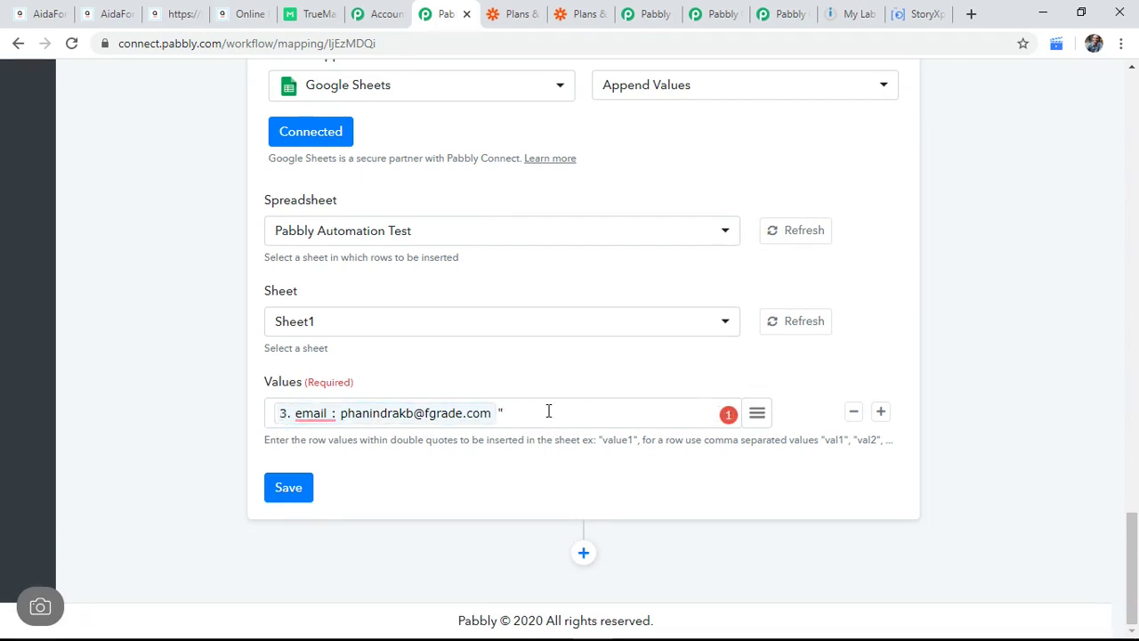
{"action": "key", "text": "BackSpace"}
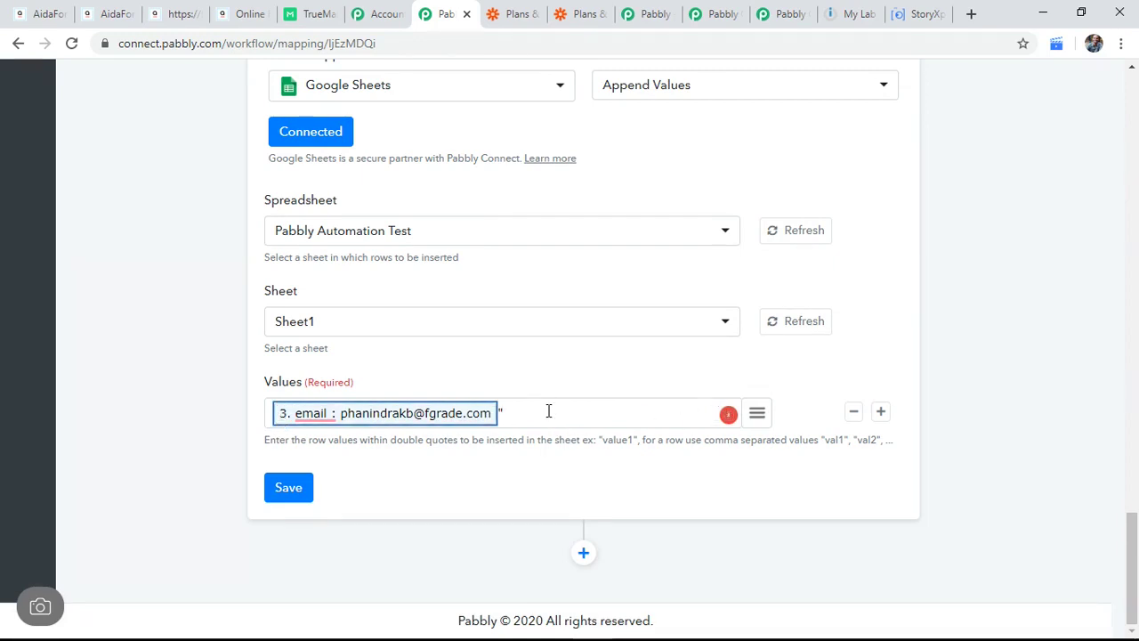
{"action": "key", "text": "Left"}
{"action": "type", "text": "\""}
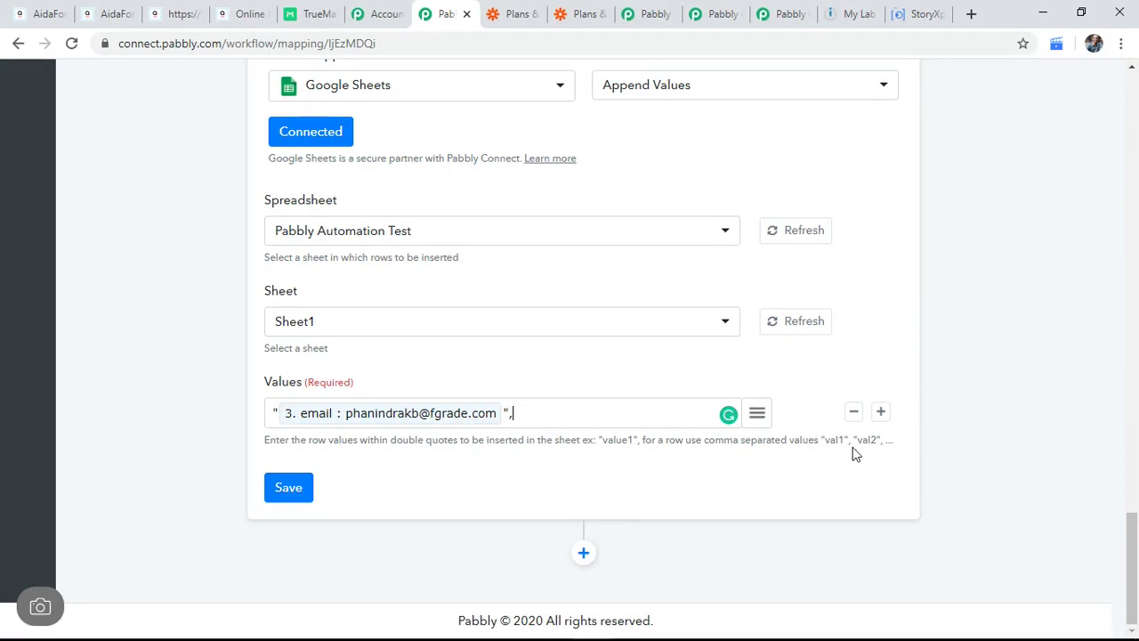
Step: Insert TrueMail's '3. result' after the comma as the second row value
{"action": "left_click_drag", "start_coordinate": [858, 438], "coordinate": [886, 439]}
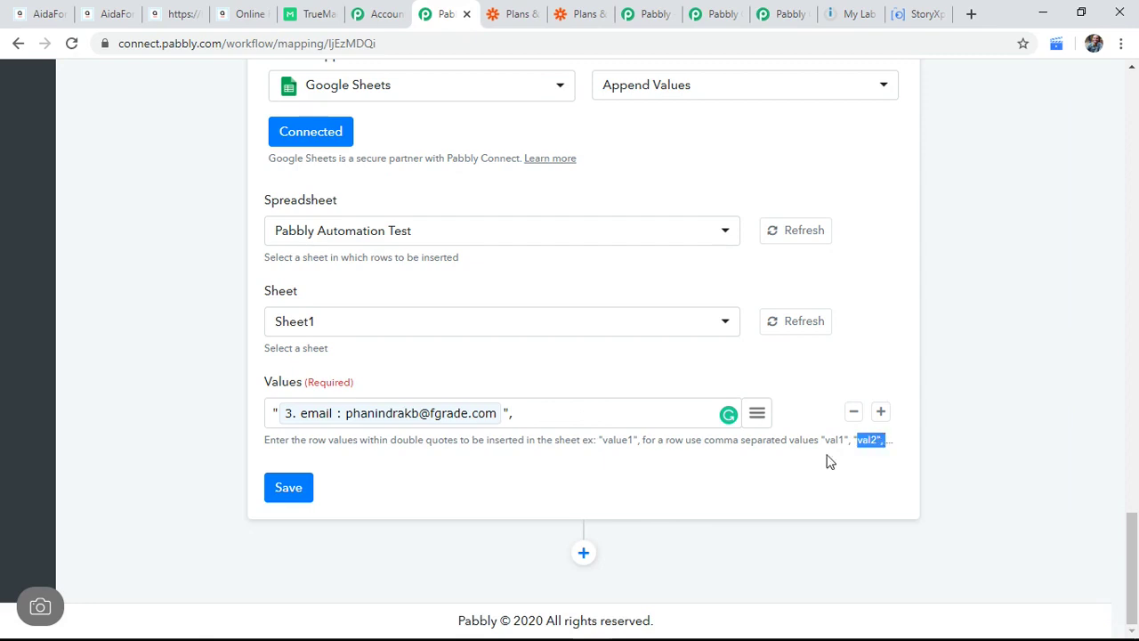
{"action": "left_click", "coordinate": [573, 406]}
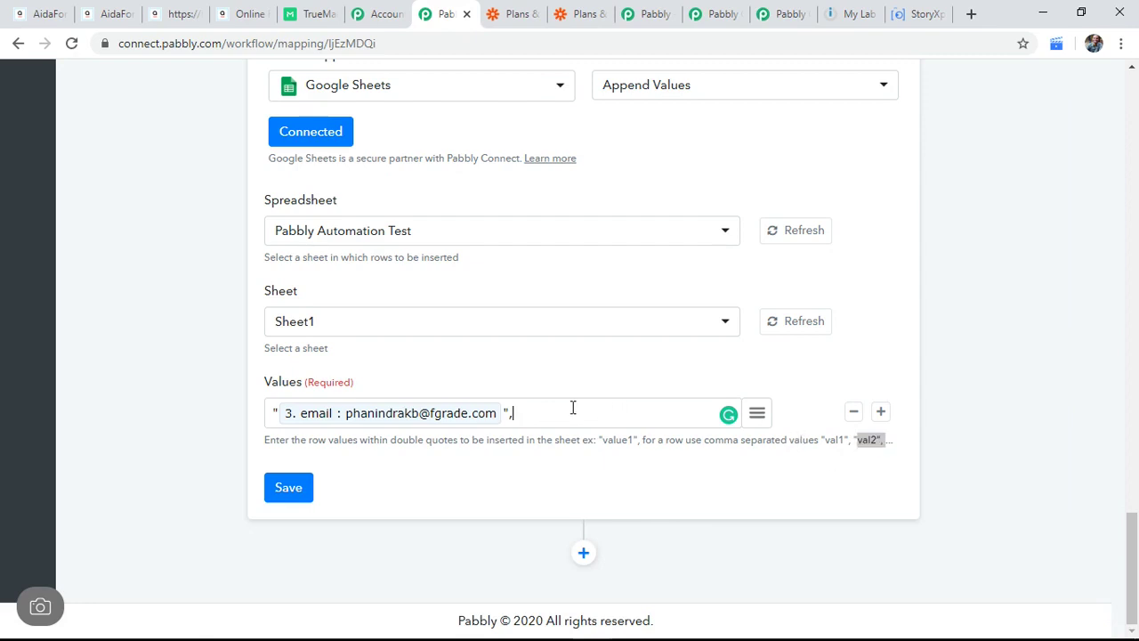
{"action": "left_click", "coordinate": [757, 414]}
{"action": "scroll", "coordinate": [819, 293], "scroll_direction": "down", "scroll_amount": 10}
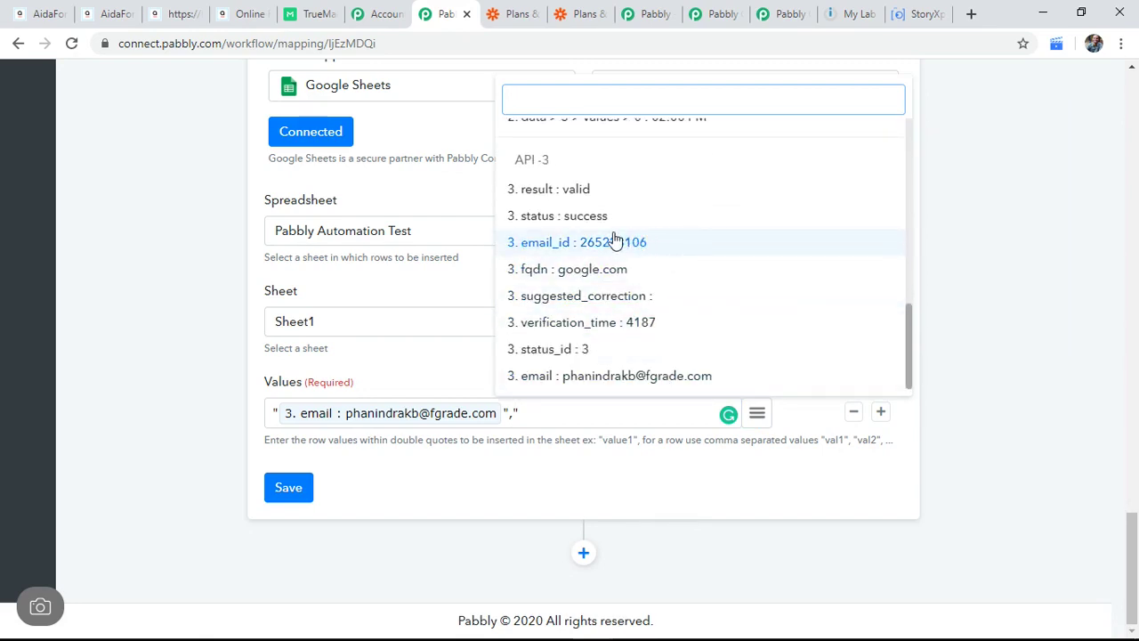
{"action": "left_click", "coordinate": [560, 201]}
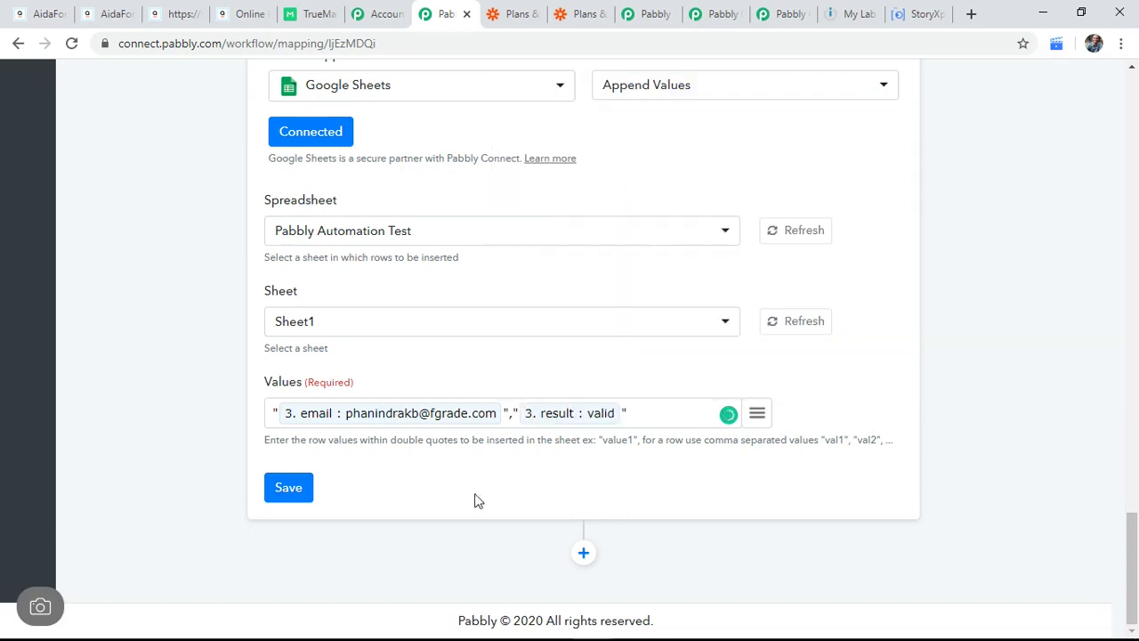
Step: Save the Google Sheets step and send a test request
{"action": "left_click", "coordinate": [289, 487]}
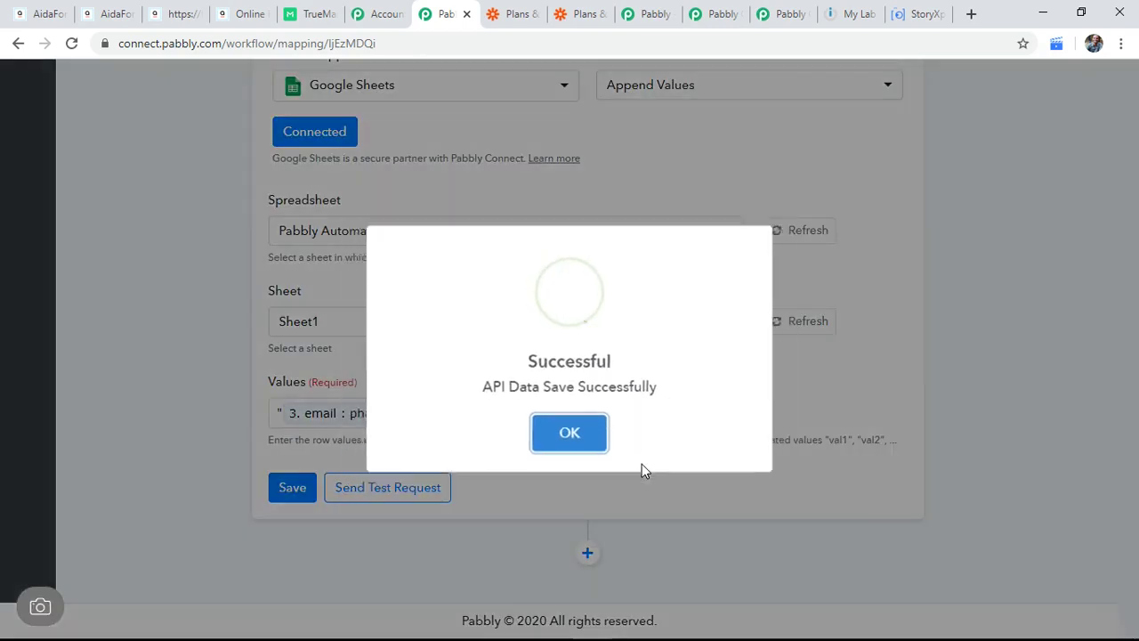
{"action": "left_click", "coordinate": [578, 443]}
{"action": "left_click", "coordinate": [419, 497]}
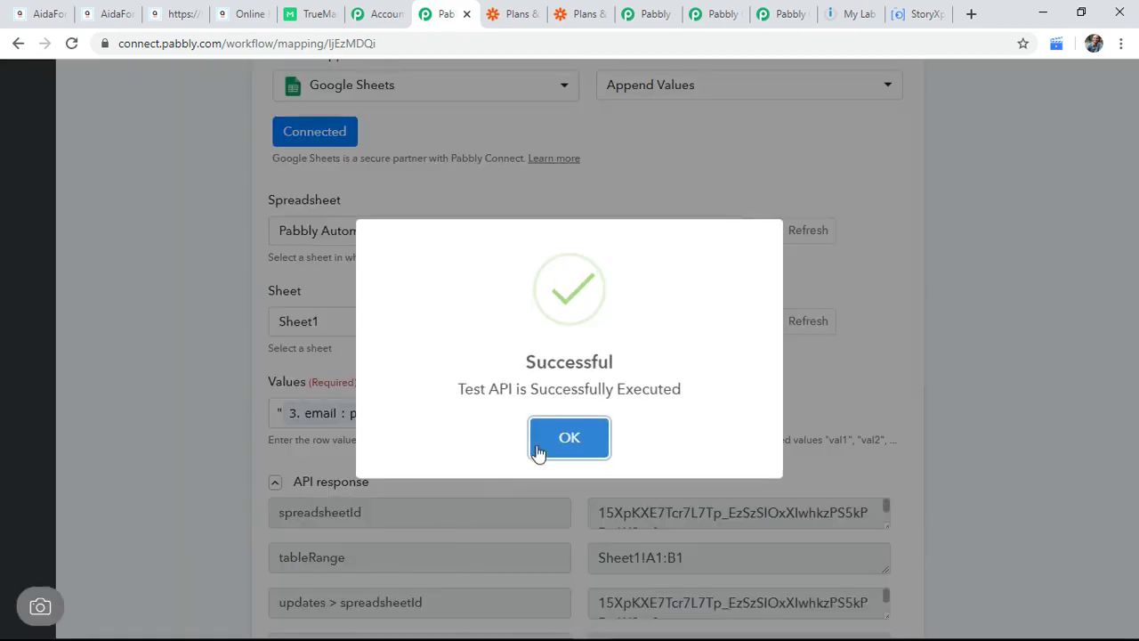
{"action": "left_click", "coordinate": [567, 434]}
{"action": "scroll", "coordinate": [859, 430], "scroll_direction": "down", "scroll_amount": 3}
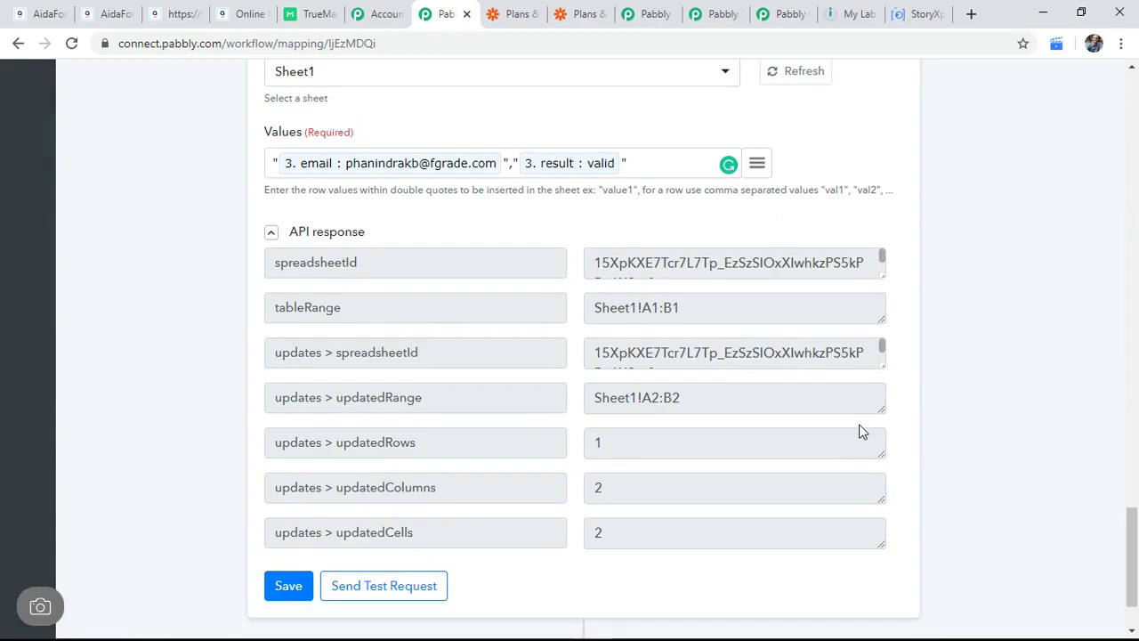
Step: Verify row 2 of the spreadsheet holds the verified email and 'valid' status
{"action": "key", "text": "alt+Tab"}
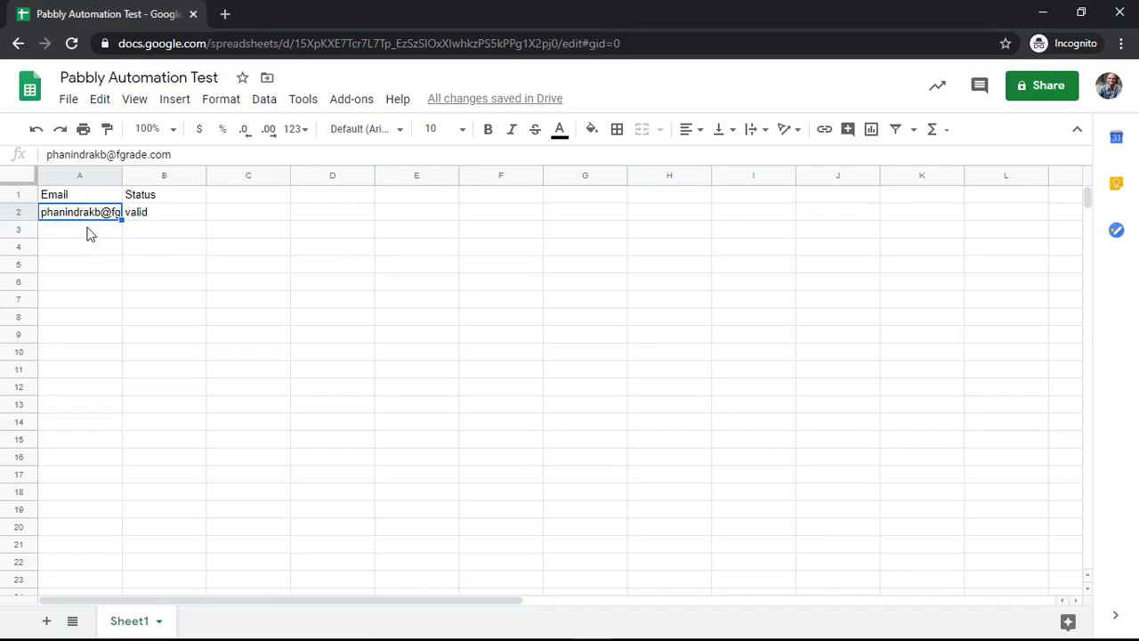
{"action": "left_click", "coordinate": [94, 232]}
{"action": "left_click", "coordinate": [153, 235]}
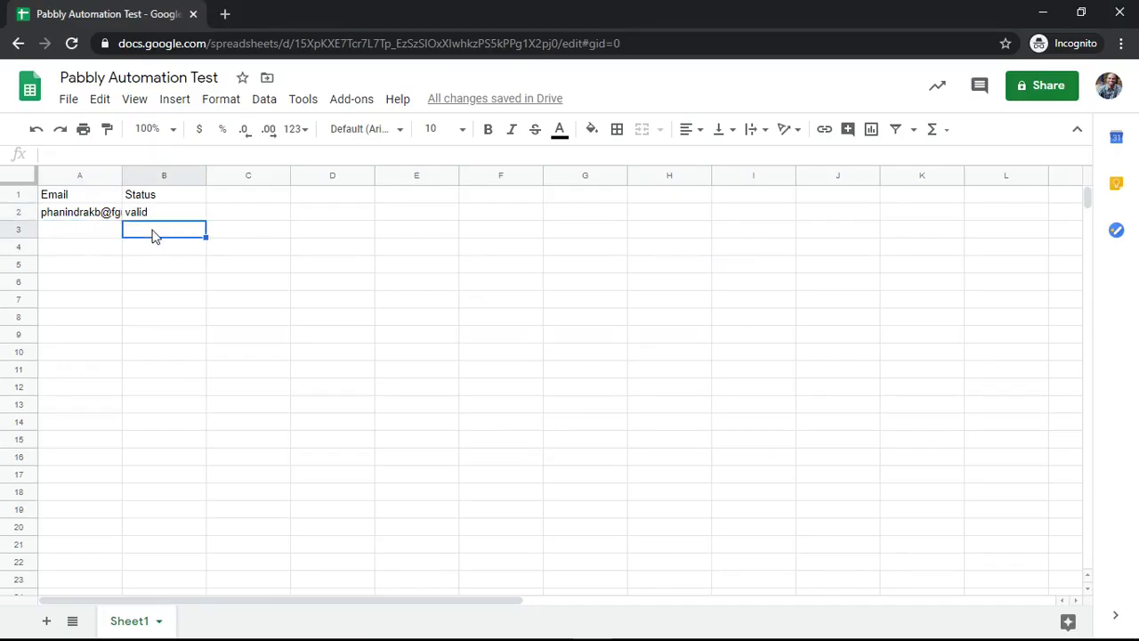
{"action": "key", "text": "alt+Tab"}
{"action": "scroll", "coordinate": [587, 424], "scroll_direction": "down", "scroll_amount": 2}
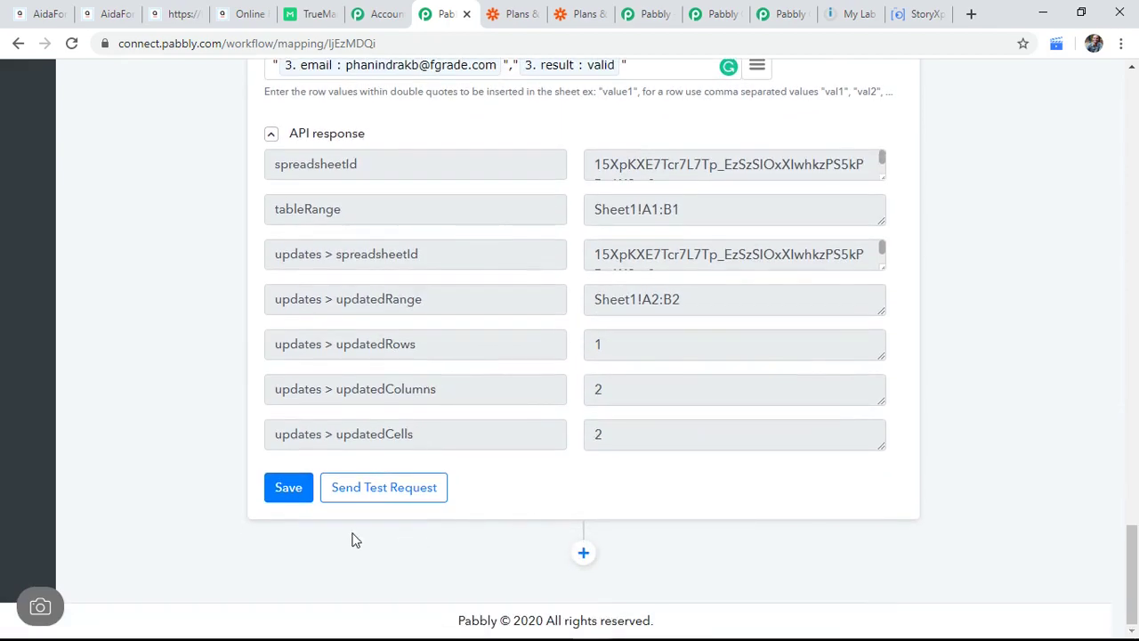
Step: Save the Google Sheets step again and dismiss the confirmation
{"action": "left_click", "coordinate": [289, 490]}
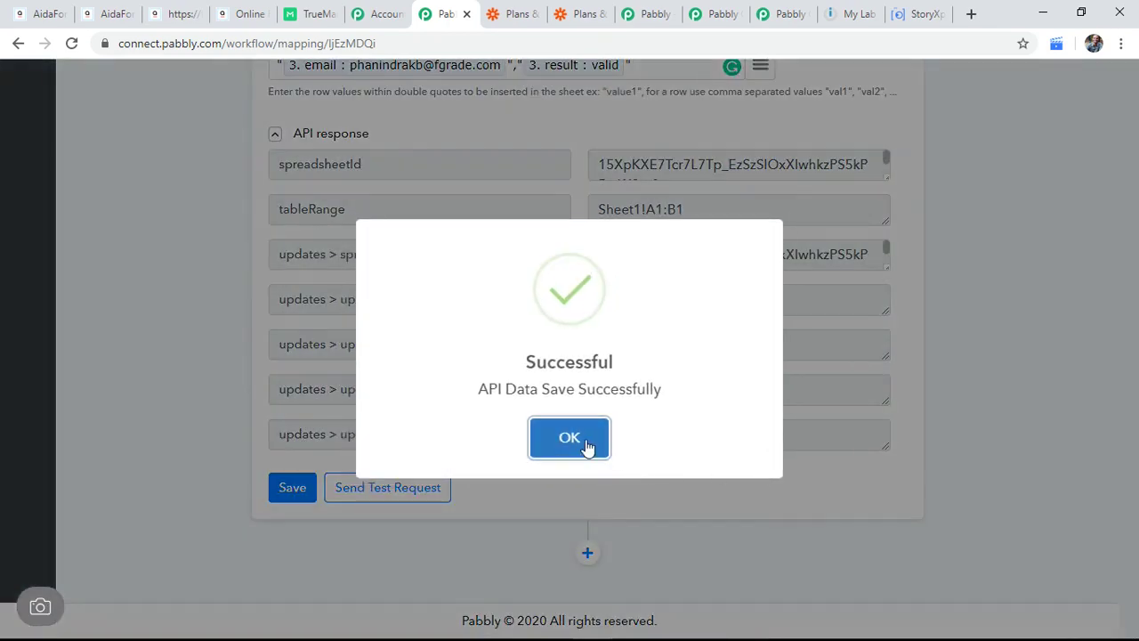
{"action": "left_click", "coordinate": [569, 437]}
{"action": "scroll", "coordinate": [979, 402], "scroll_direction": "up", "scroll_amount": 12}
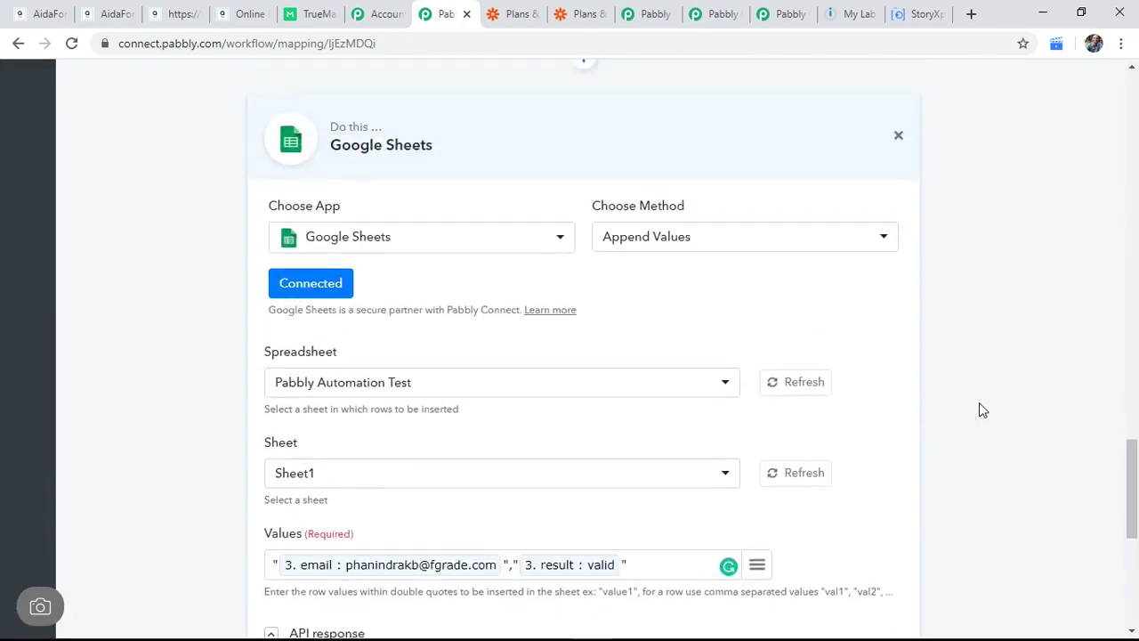
{"action": "scroll", "coordinate": [979, 402], "scroll_direction": "up", "scroll_amount": 12}
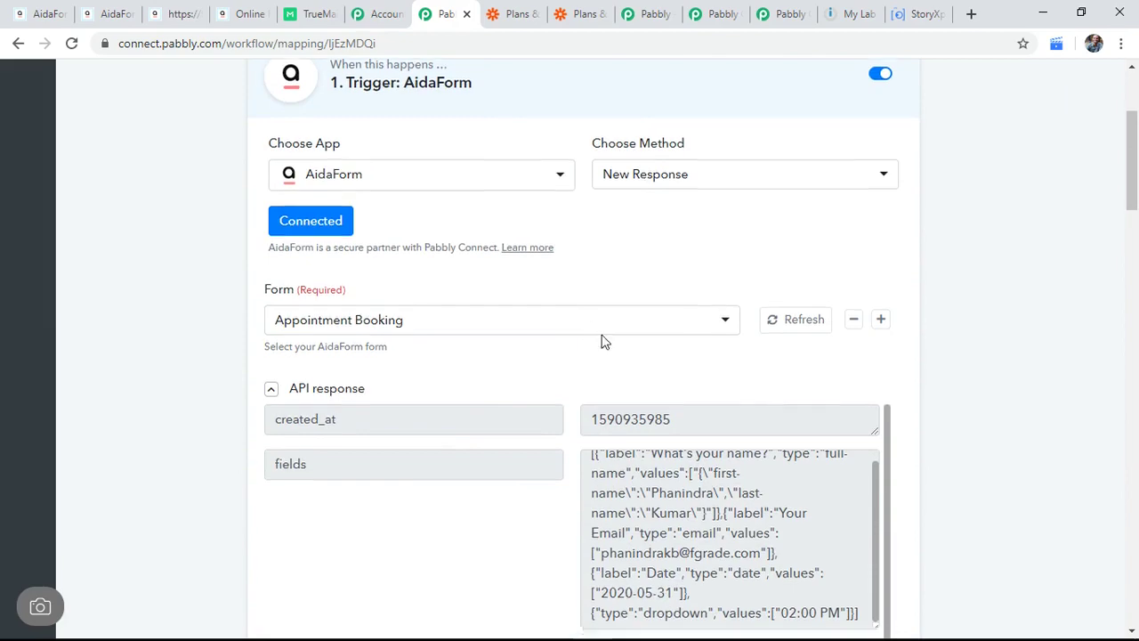
Step: Scroll through the AidaForm, JSON Extractor, TrueMail and Google Sheets steps back to the top
{"action": "scroll", "coordinate": [605, 339], "scroll_direction": "down", "scroll_amount": 3}
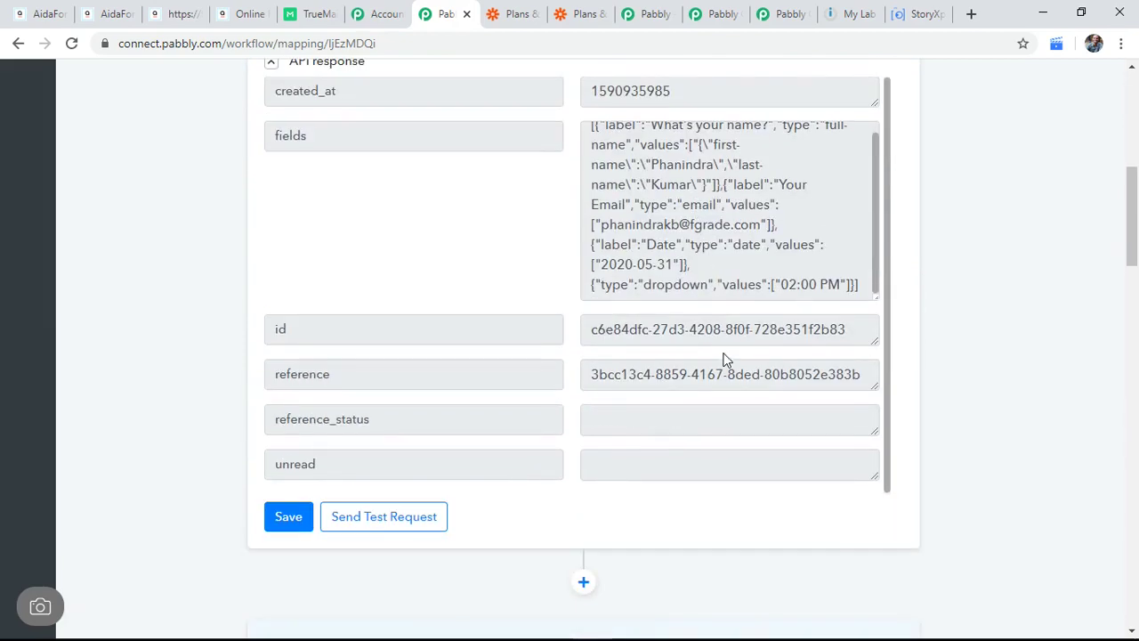
{"action": "scroll", "coordinate": [623, 483], "scroll_direction": "down", "scroll_amount": 3}
{"action": "scroll", "coordinate": [648, 480], "scroll_direction": "down", "scroll_amount": 2}
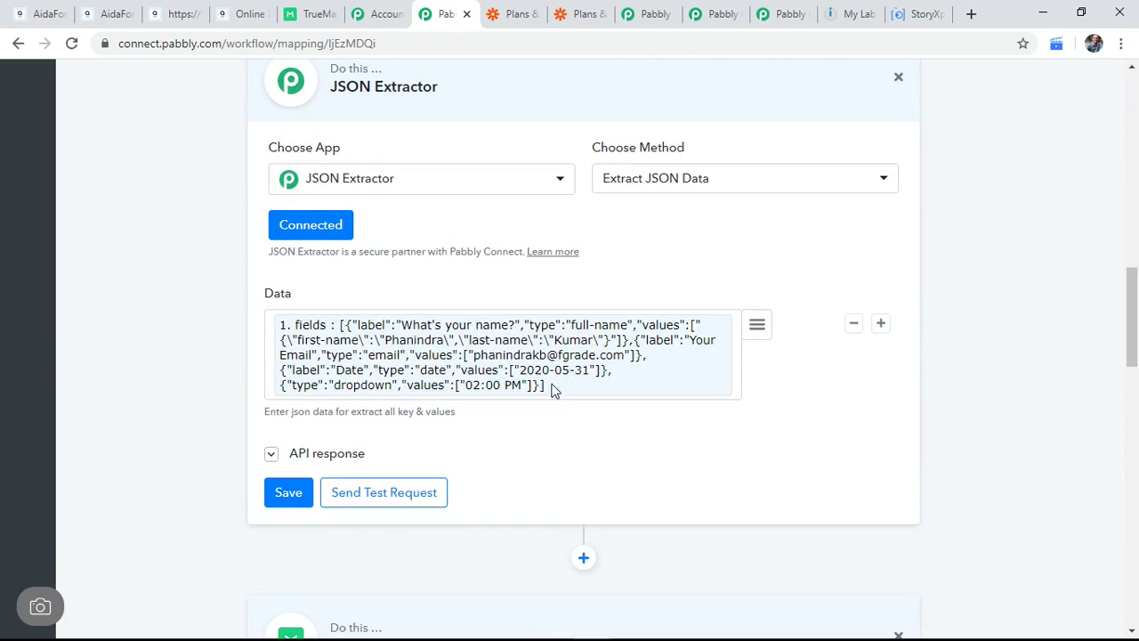
{"action": "scroll", "coordinate": [592, 457], "scroll_direction": "down", "scroll_amount": 4}
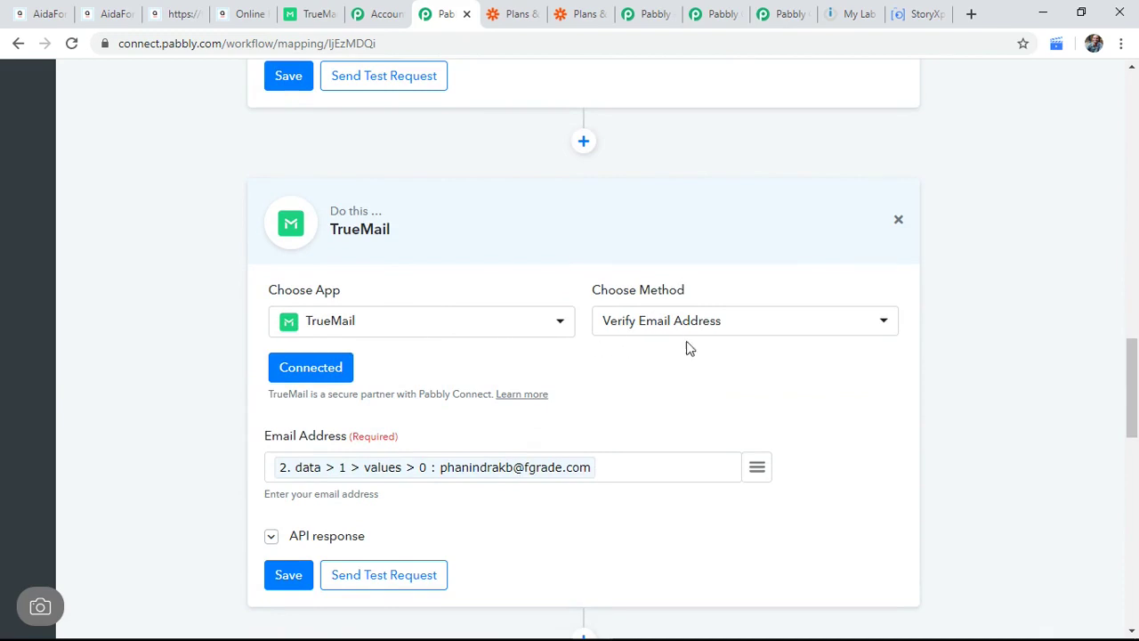
{"action": "scroll", "coordinate": [690, 378], "scroll_direction": "down", "scroll_amount": 5}
{"action": "scroll", "coordinate": [693, 381], "scroll_direction": "down", "scroll_amount": 2}
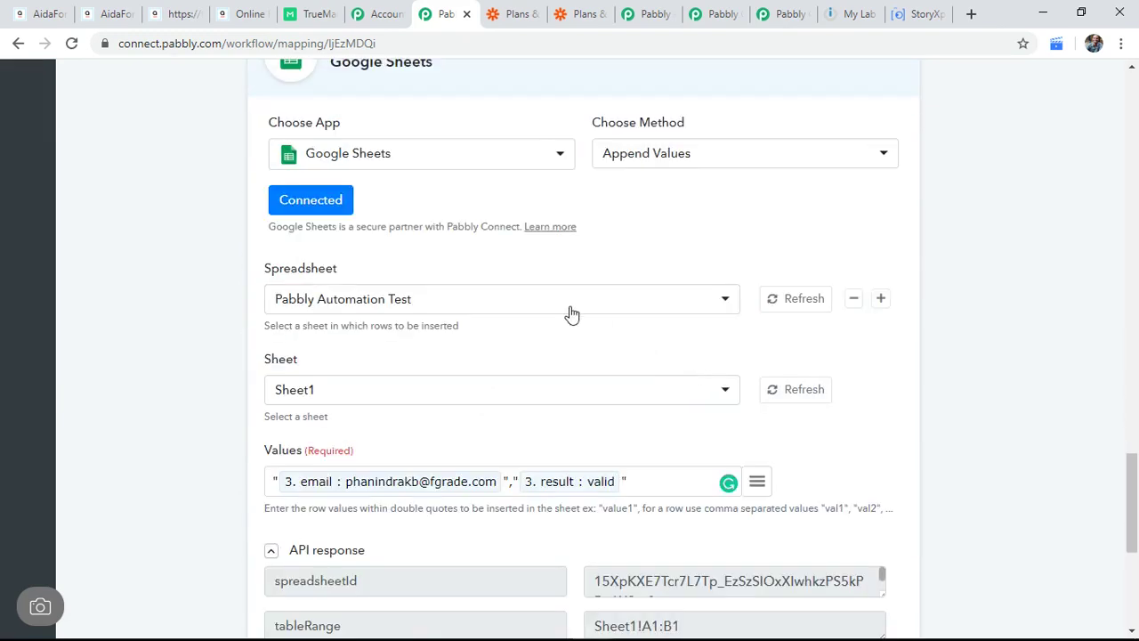
{"action": "scroll", "coordinate": [605, 360], "scroll_direction": "down", "scroll_amount": 5}
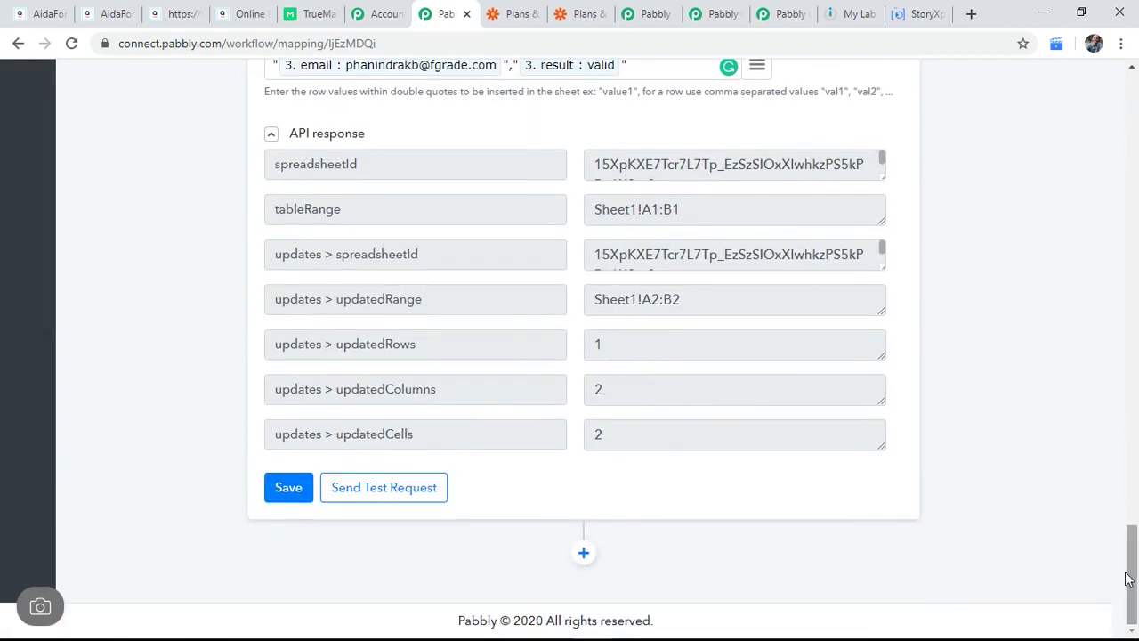
{"action": "left_click_drag", "start_coordinate": [1131, 579], "coordinate": [1105, 128]}
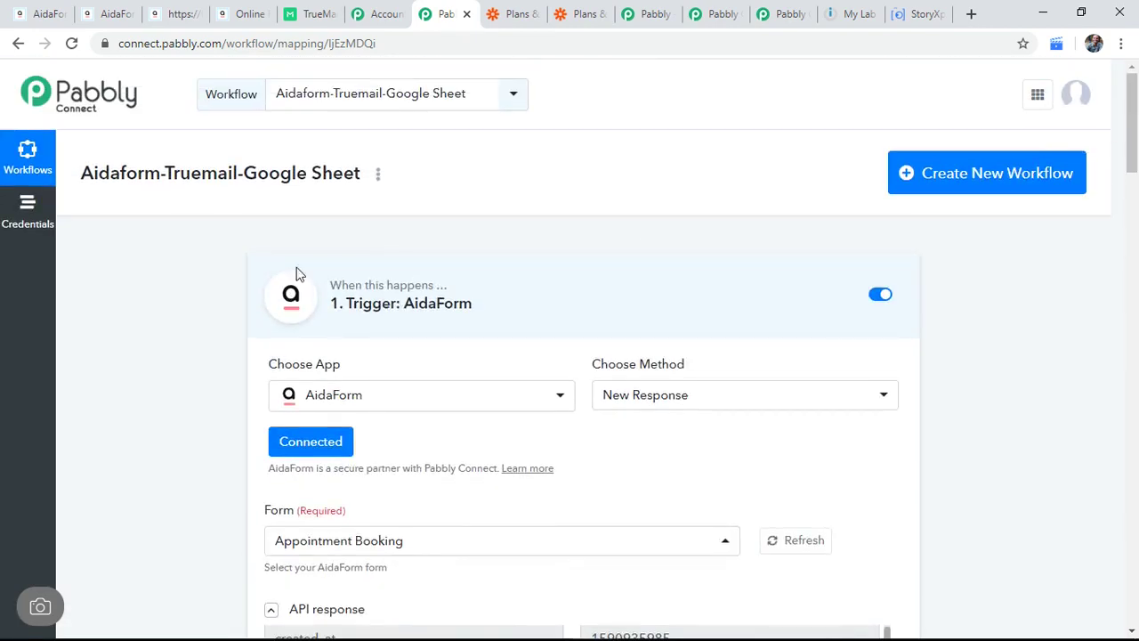